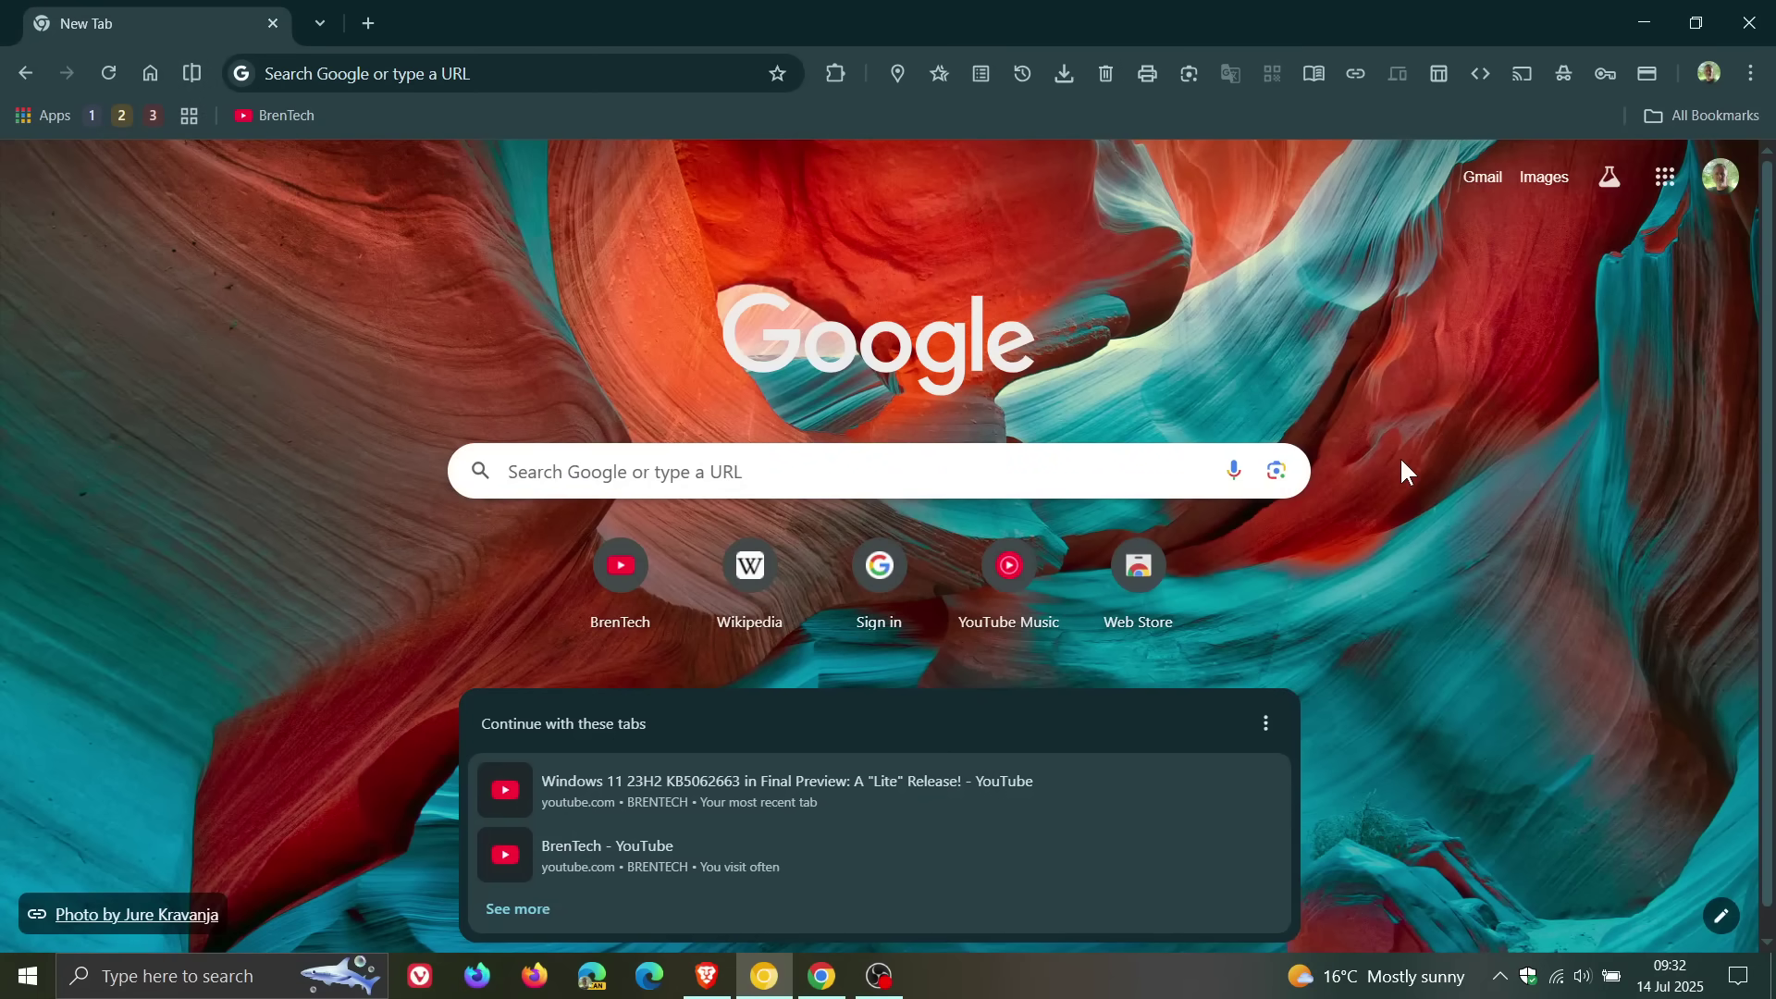
Open Chrome Canary's Extensions management page from the toolbar extensions menu.
left_click(835, 76)
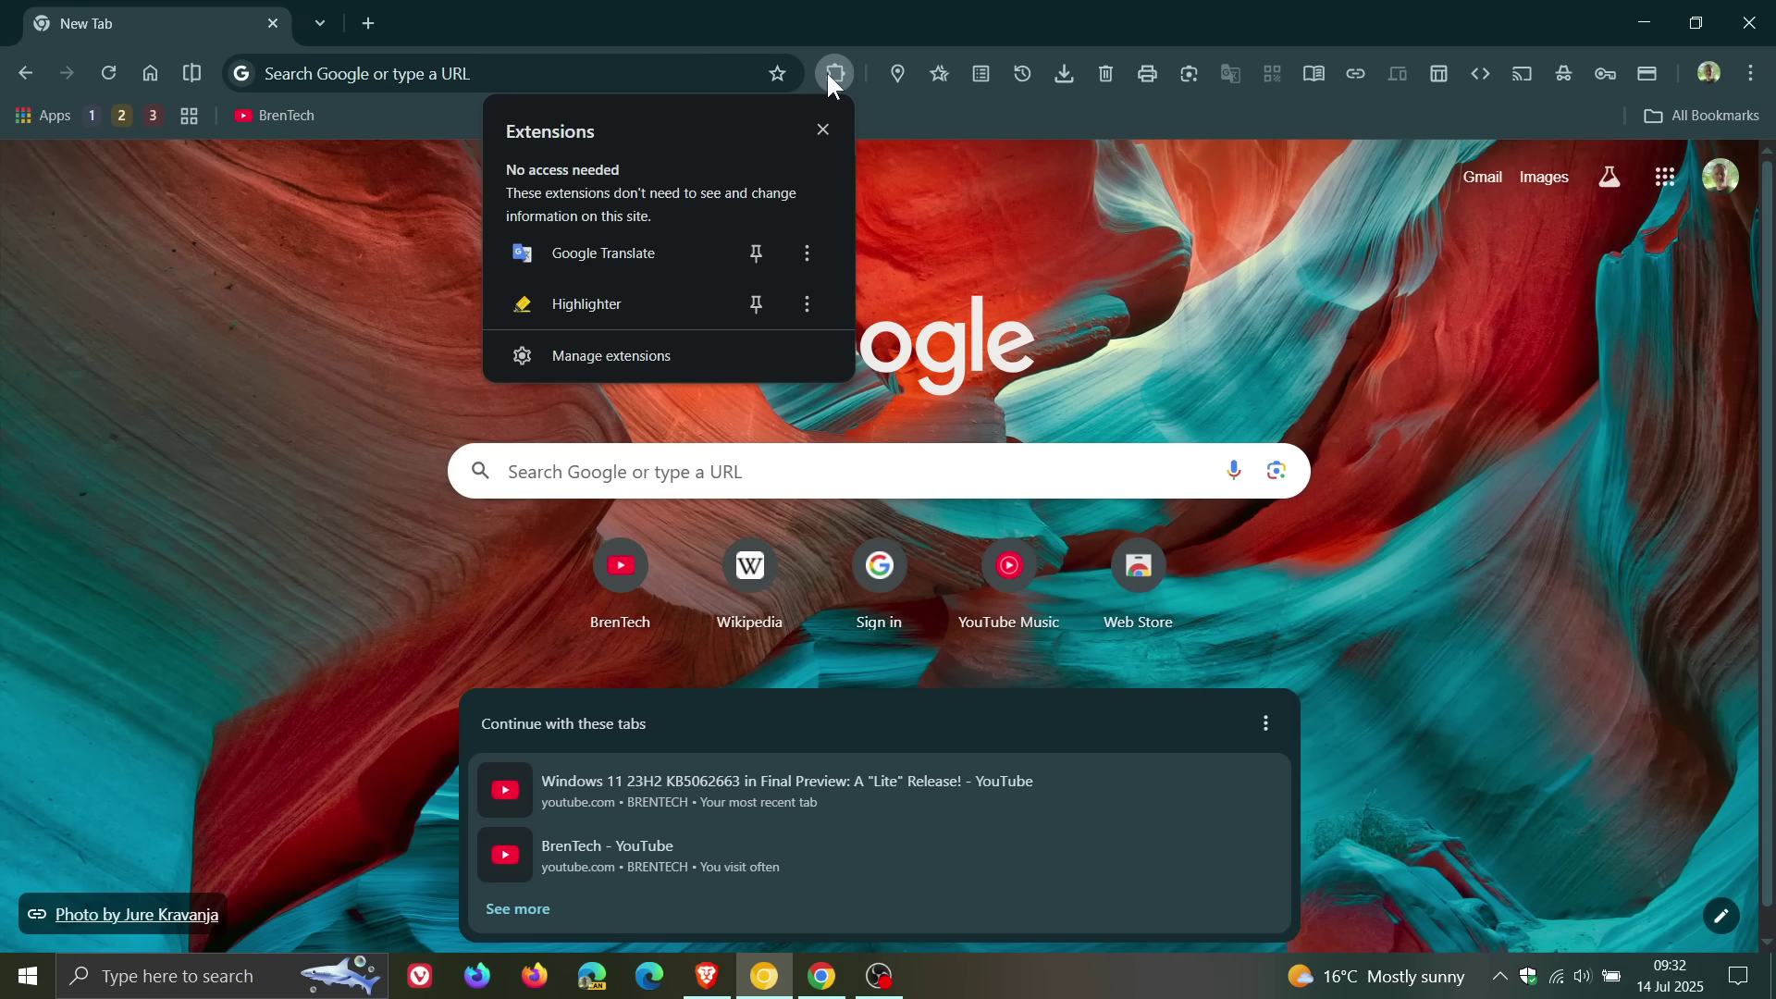
left_click(686, 359)
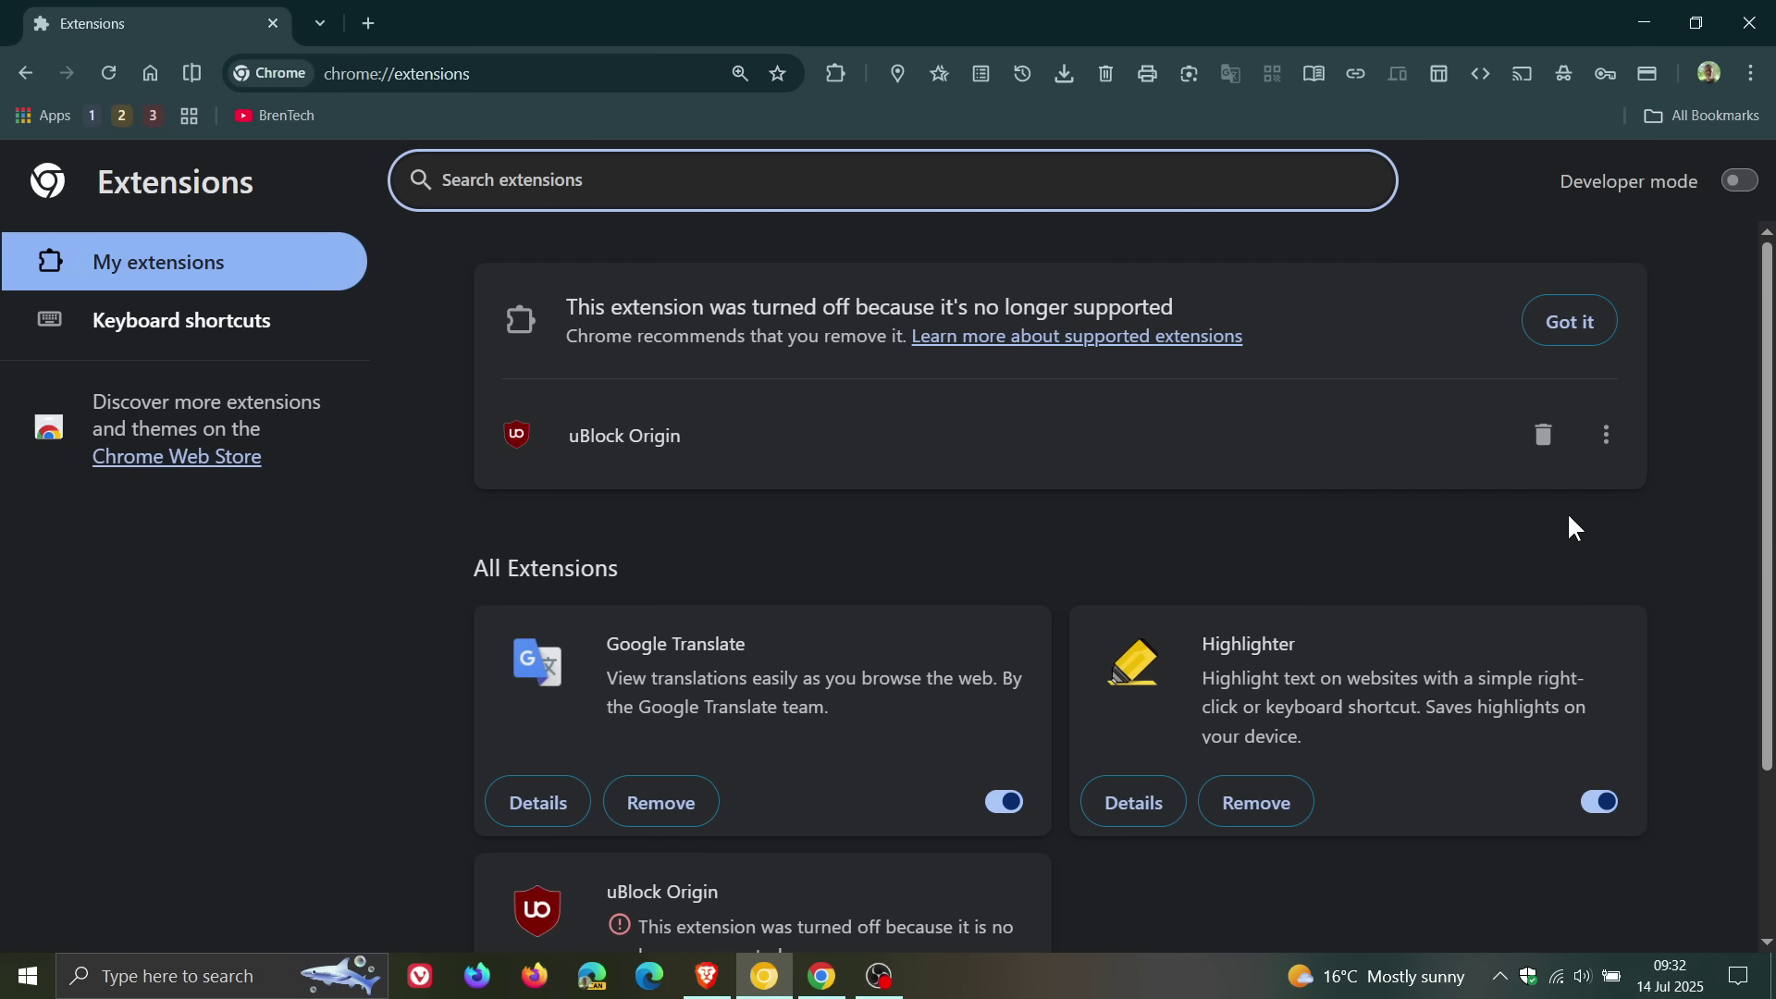
Scroll through the turned-off uBlock Origin card in Canary, then switch to the regular Chrome window.
scroll(1392, 463, "down", 3)
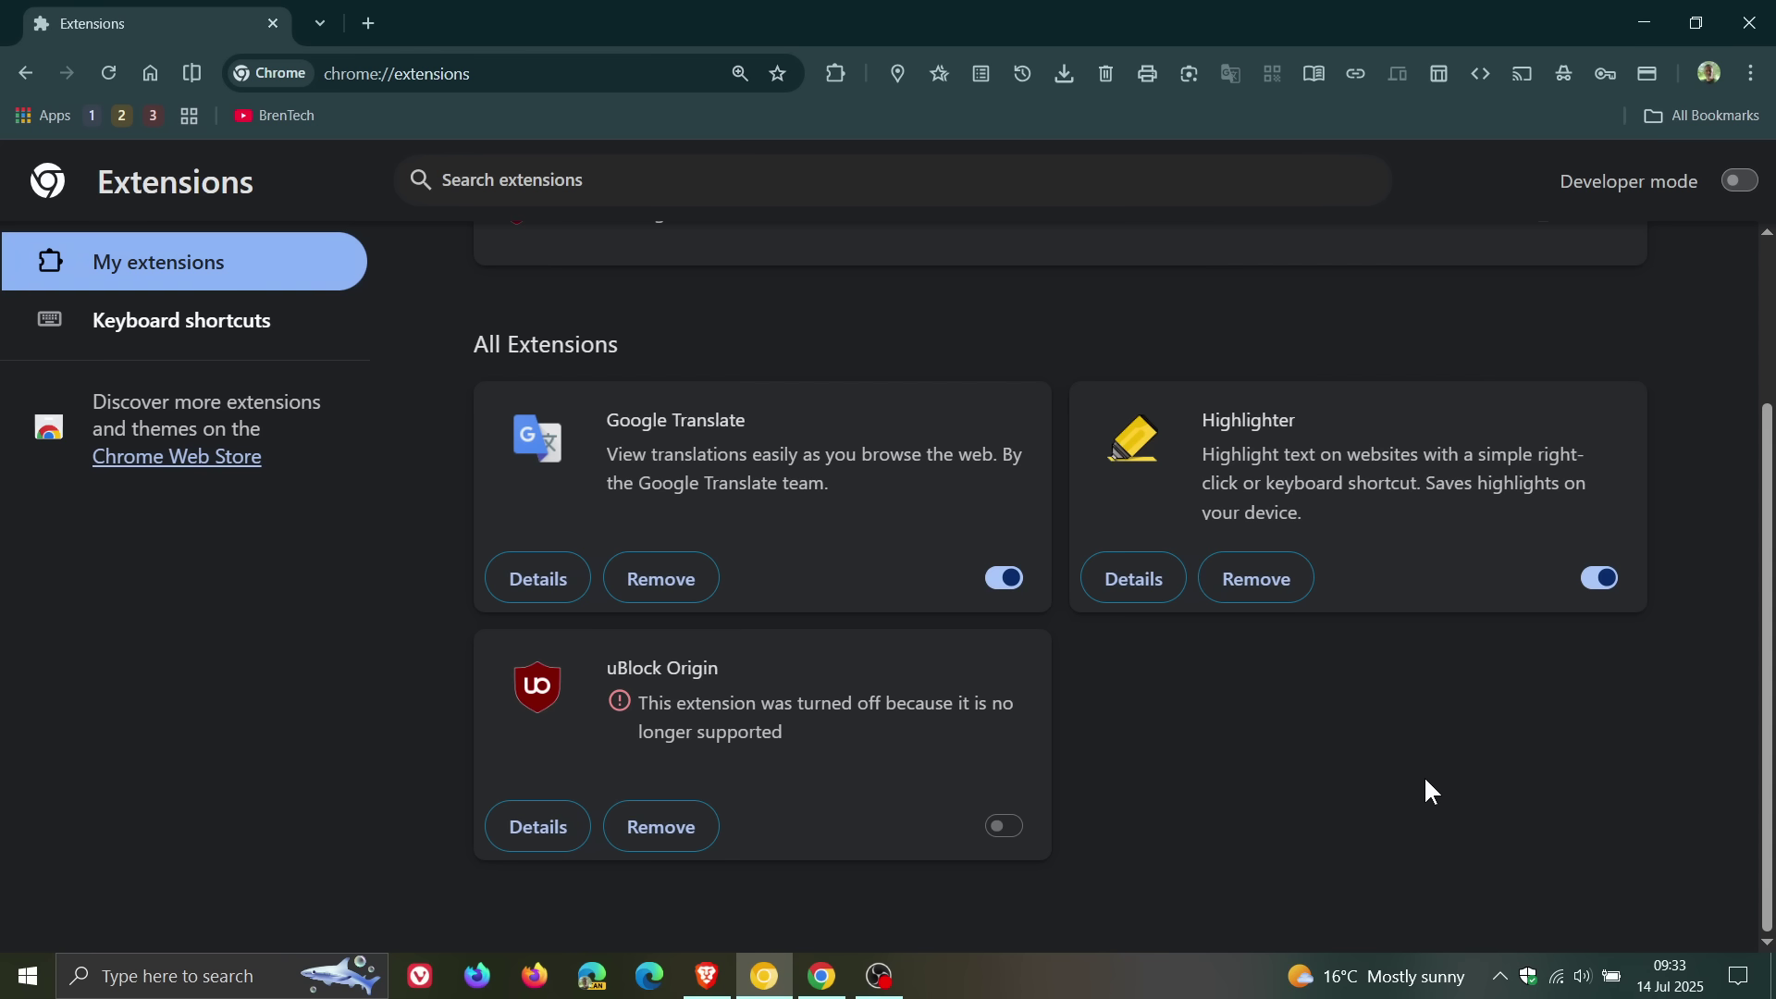
scroll(1403, 761, "up", 2)
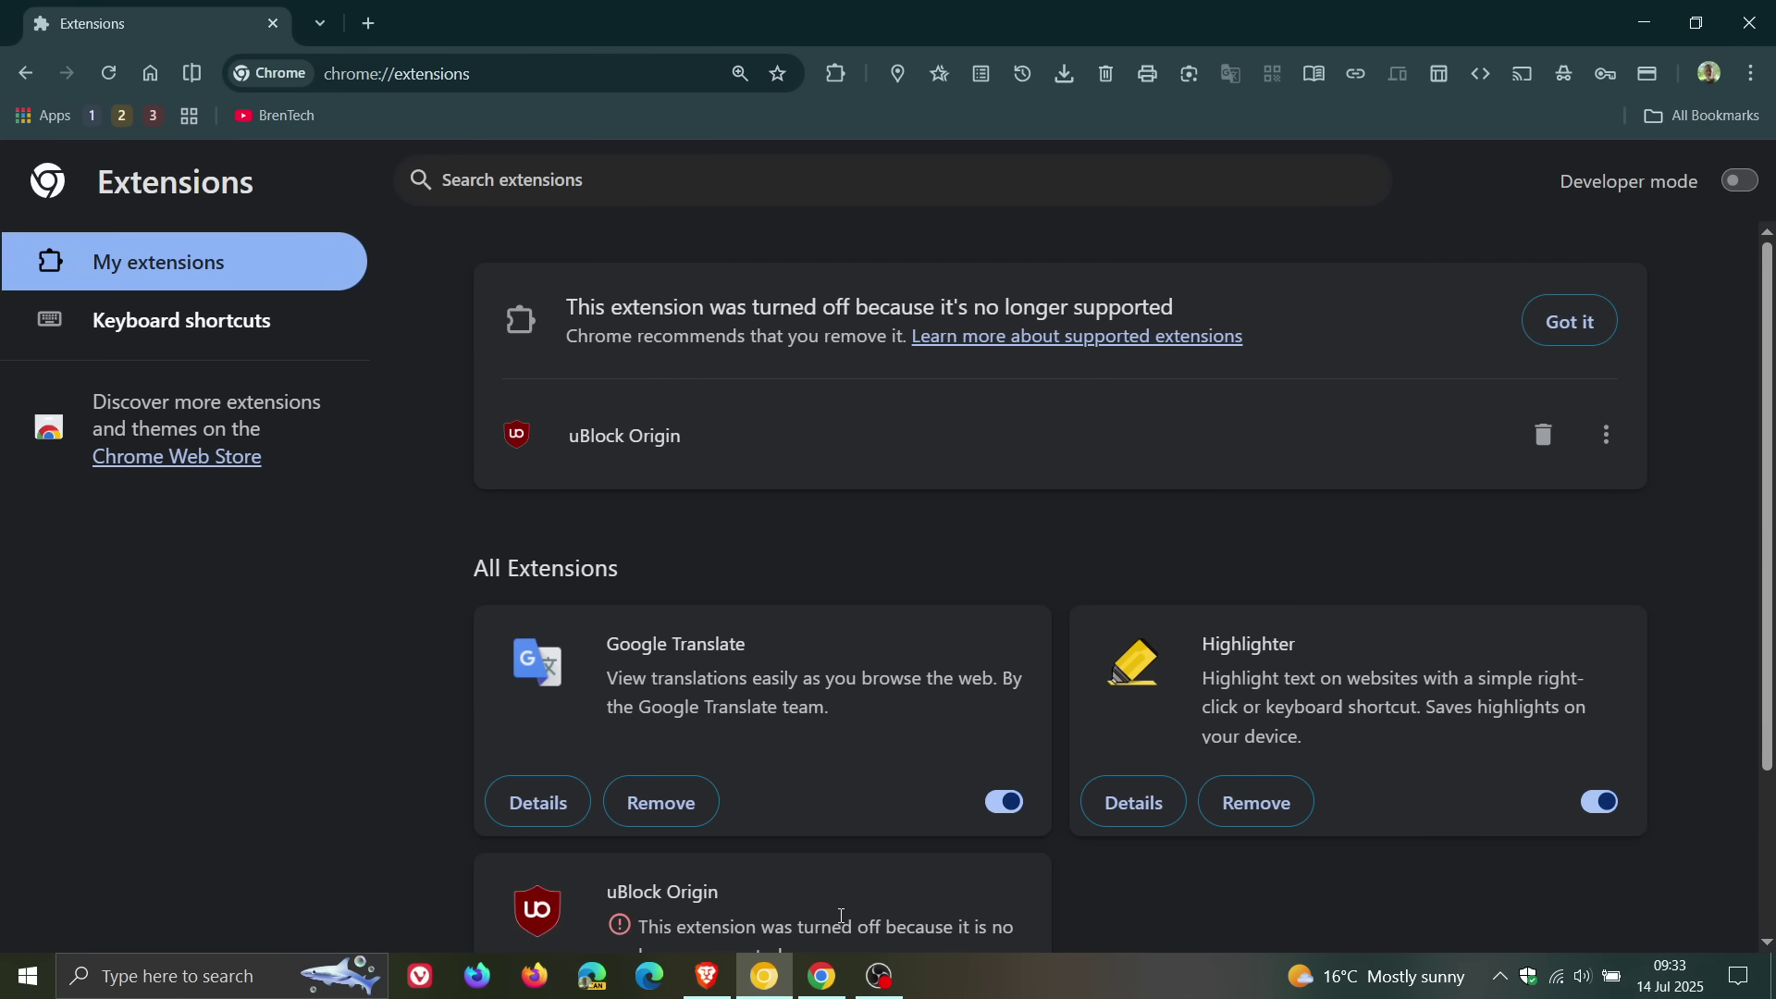
left_click(830, 977)
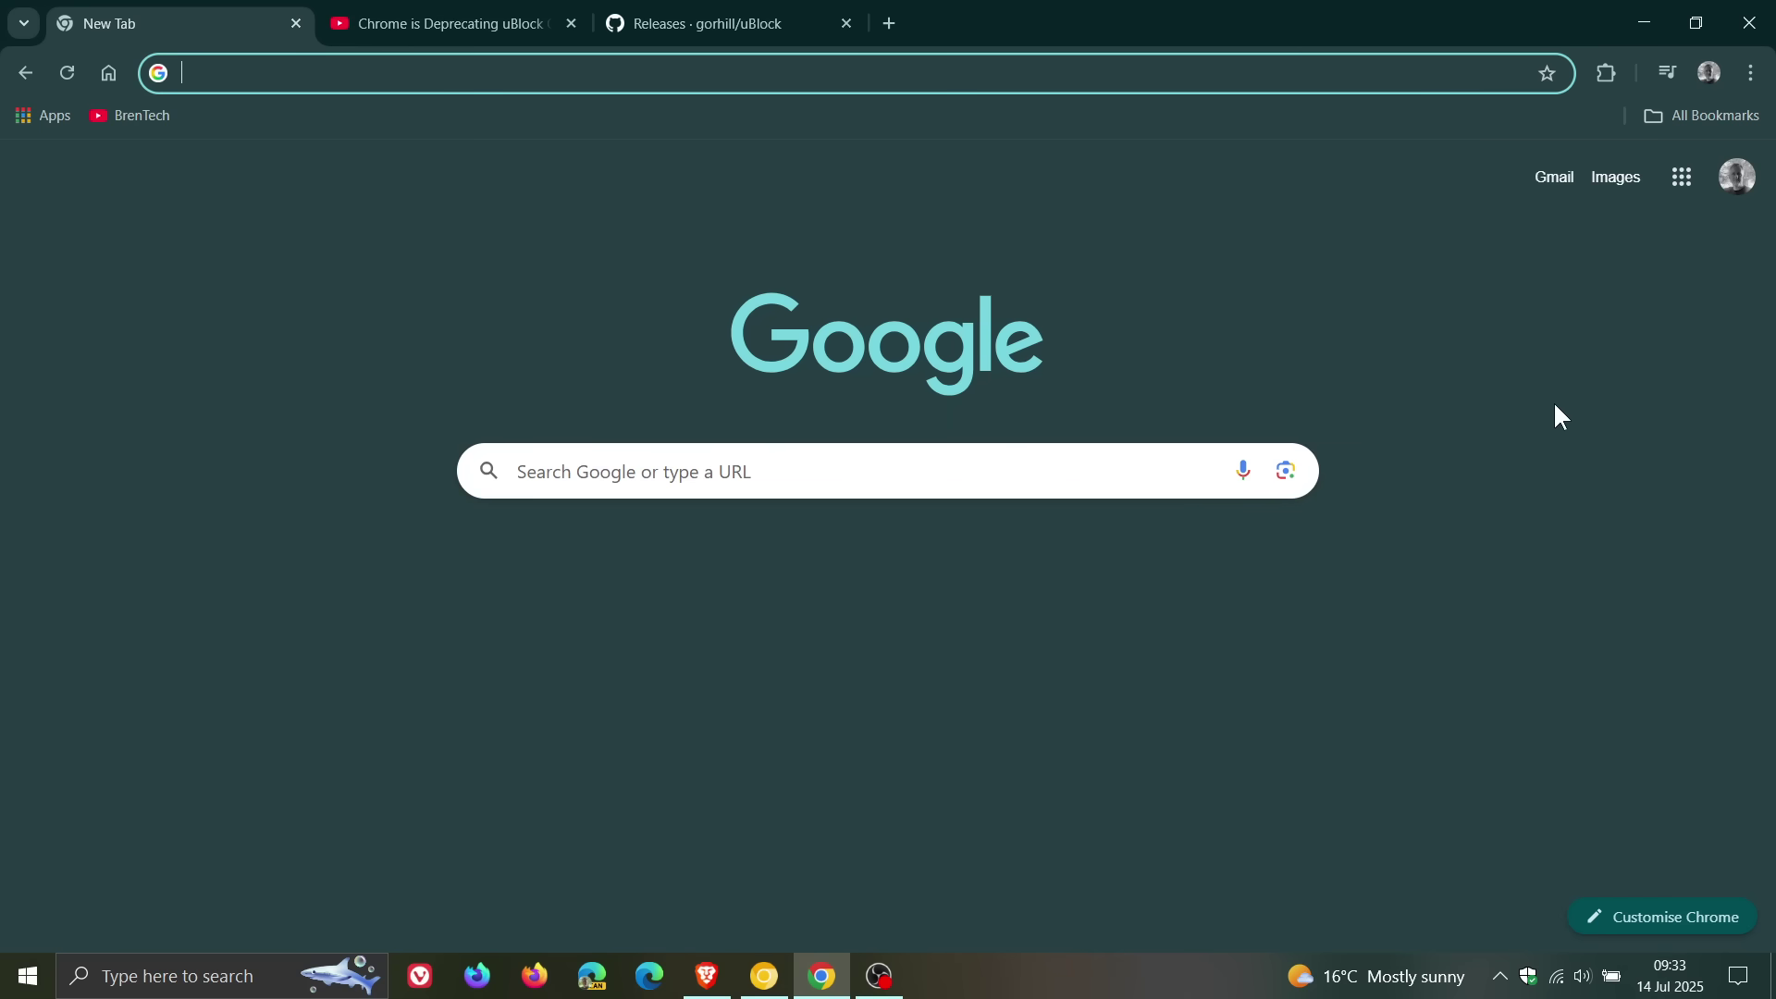
Open Chrome's Extensions page with Developer mode on, then switch to the YouTube uBlock deprecation video.
left_click(1606, 72)
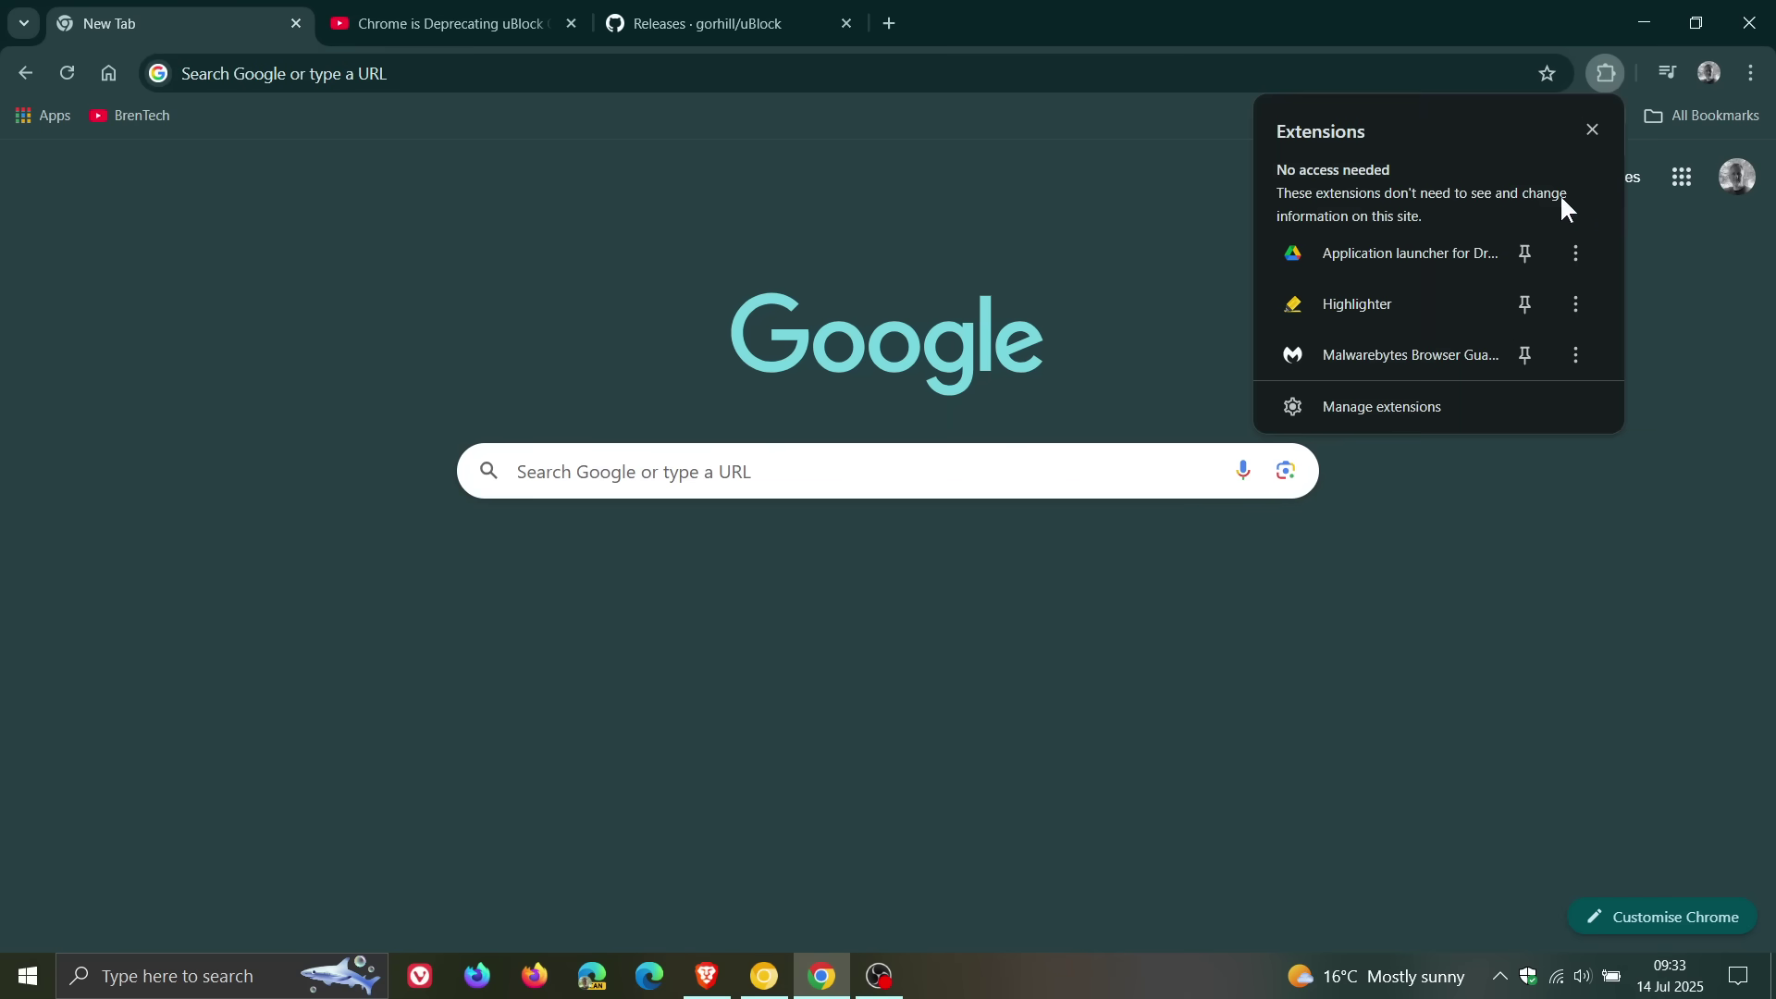
left_click(1438, 398)
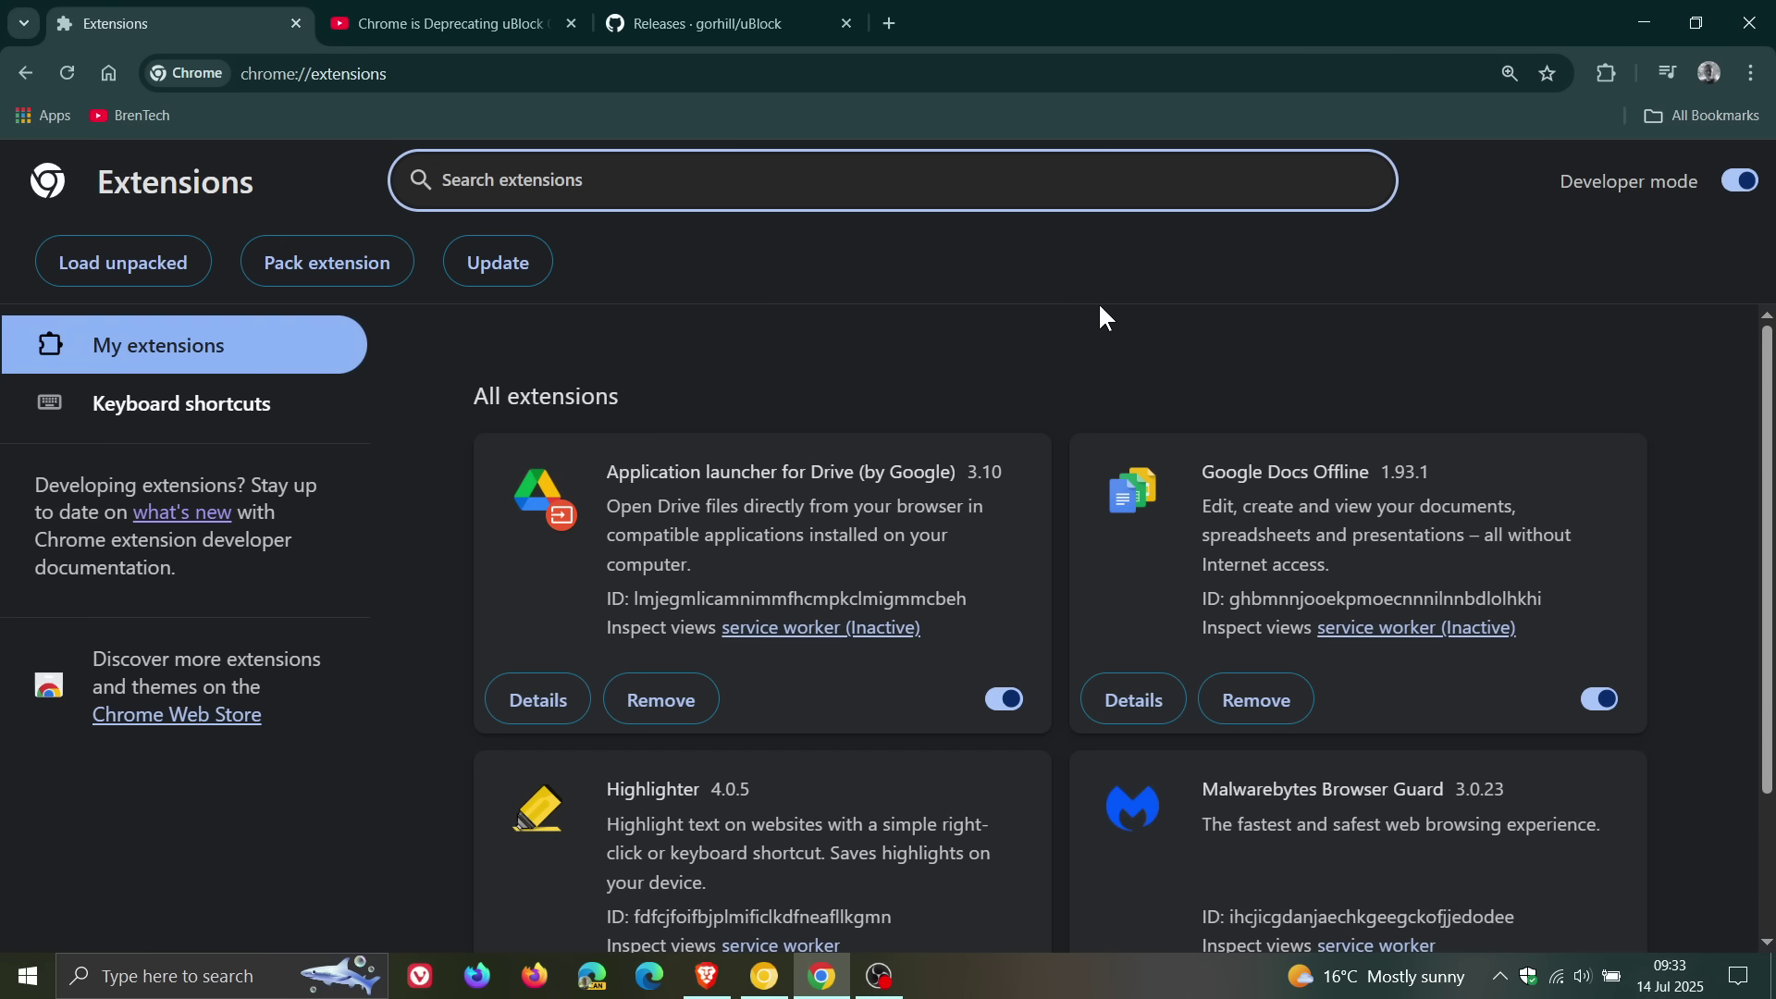
left_click(460, 24)
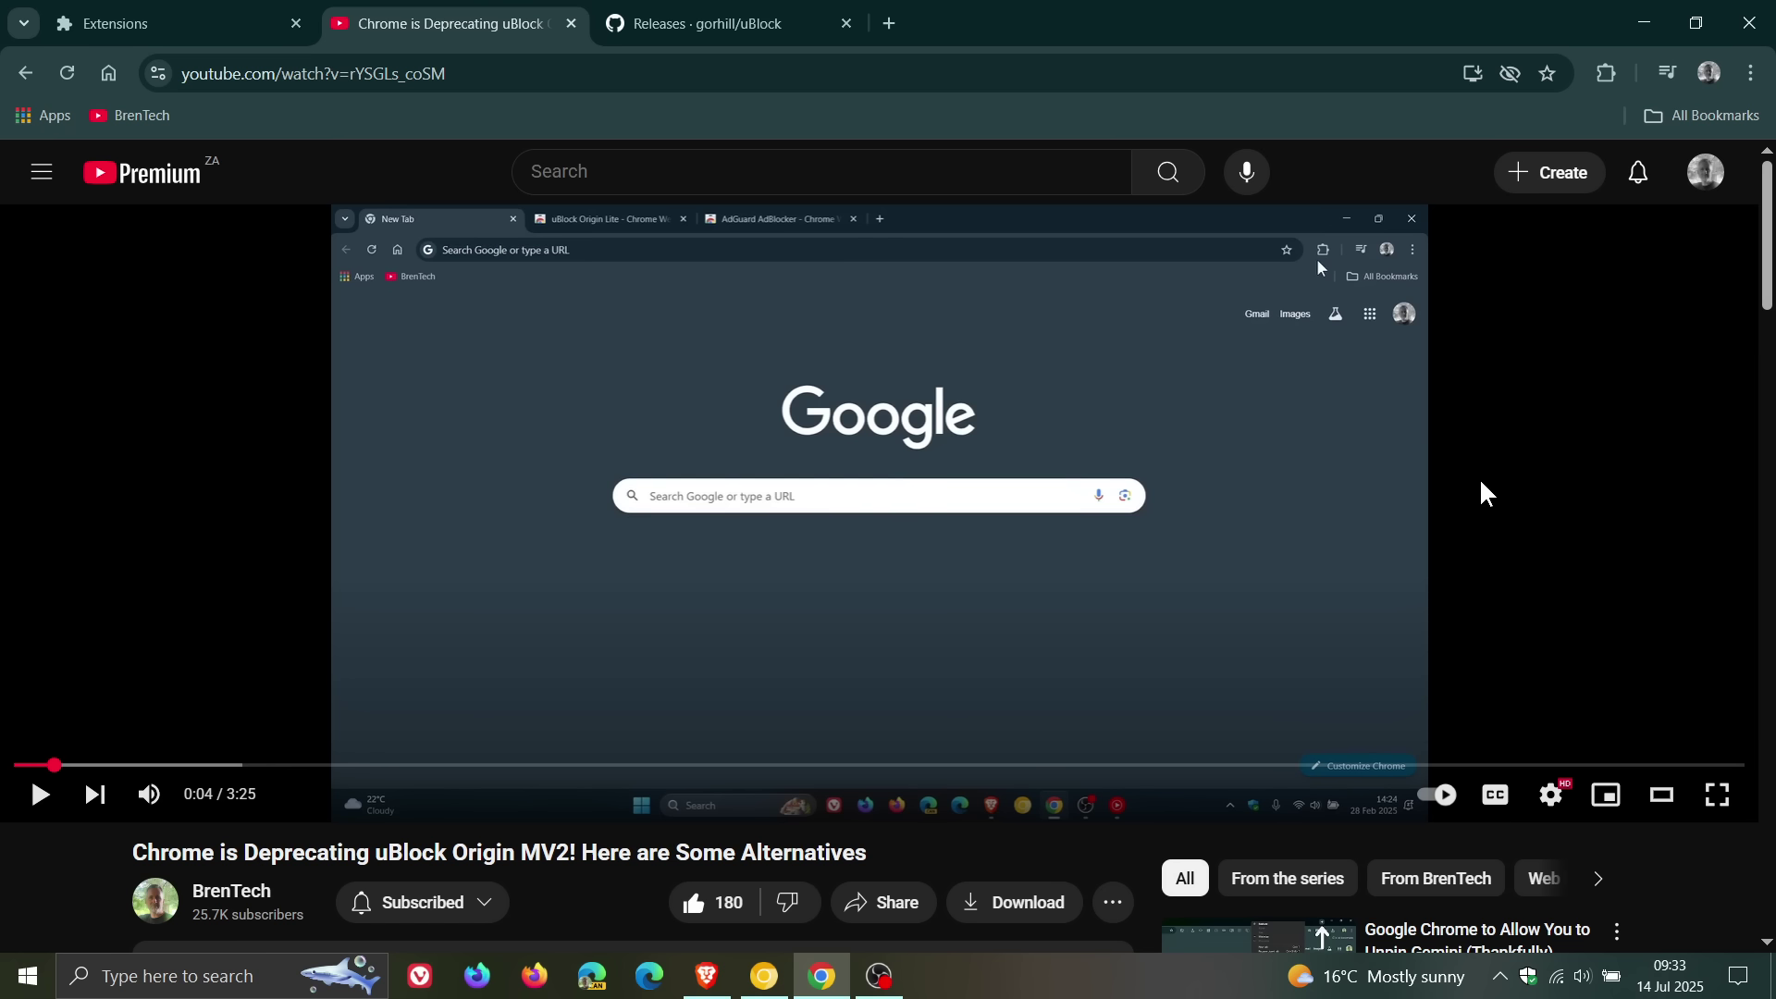
scroll(1529, 439, "down", 1)
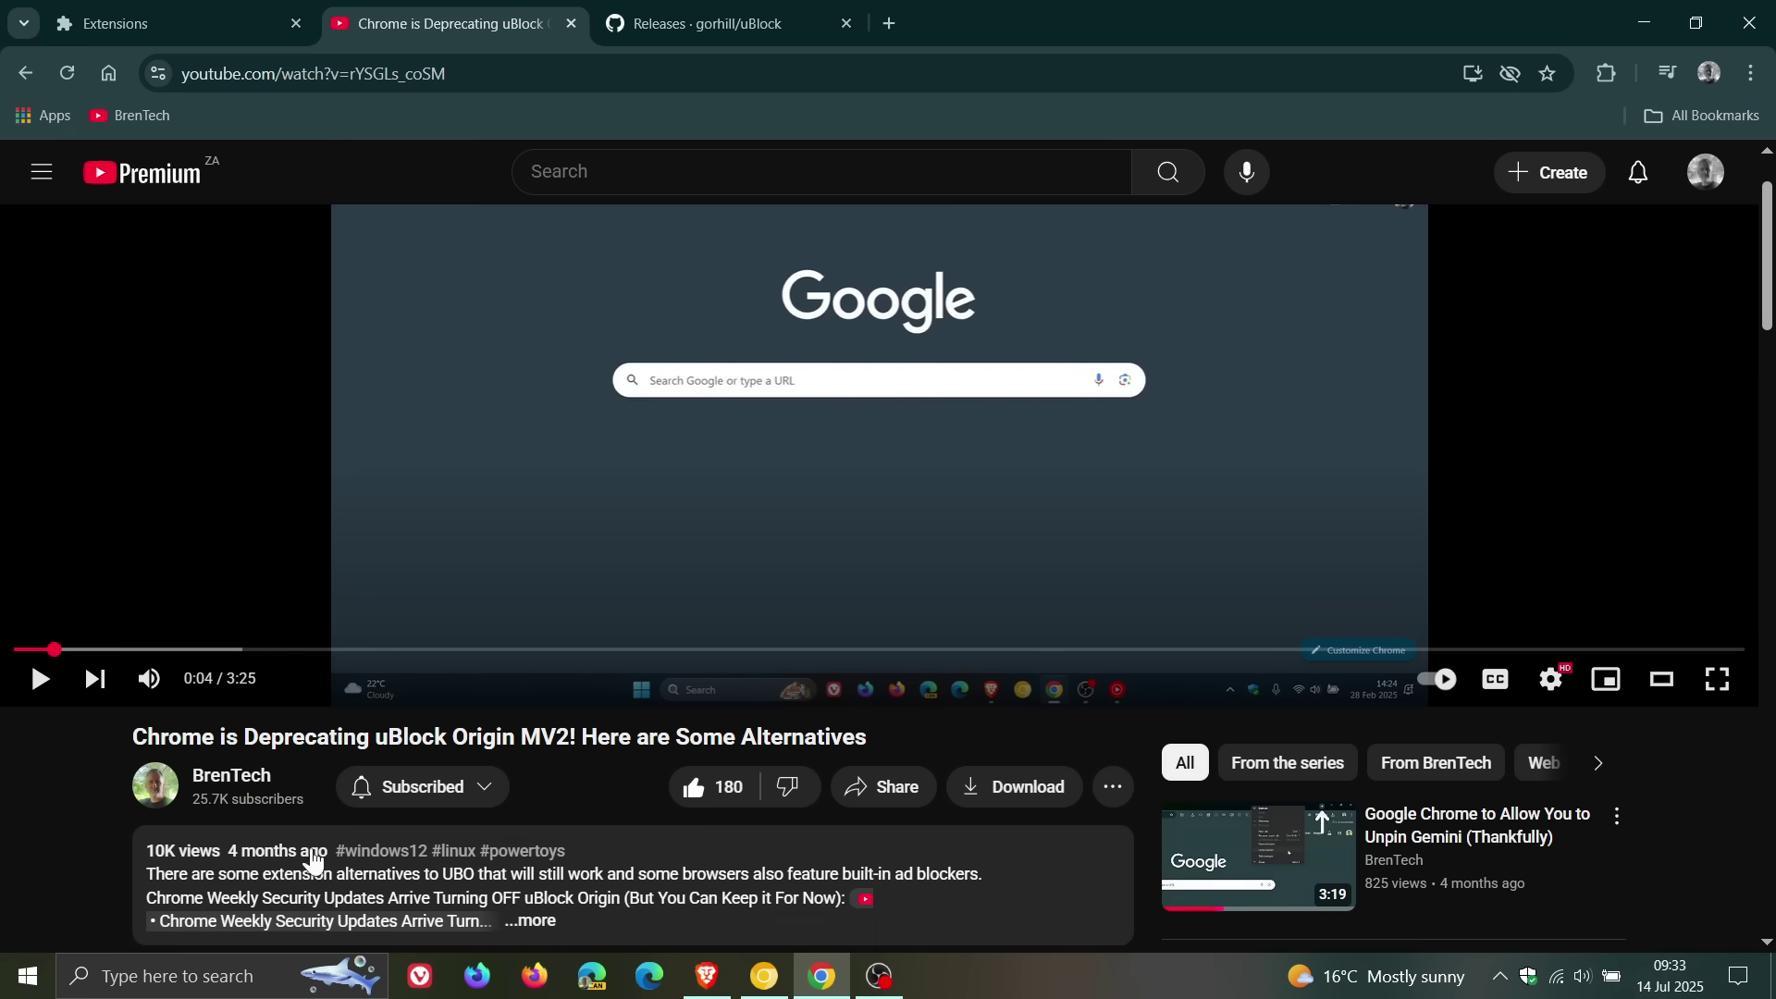
scroll(1527, 413, "up", 1)
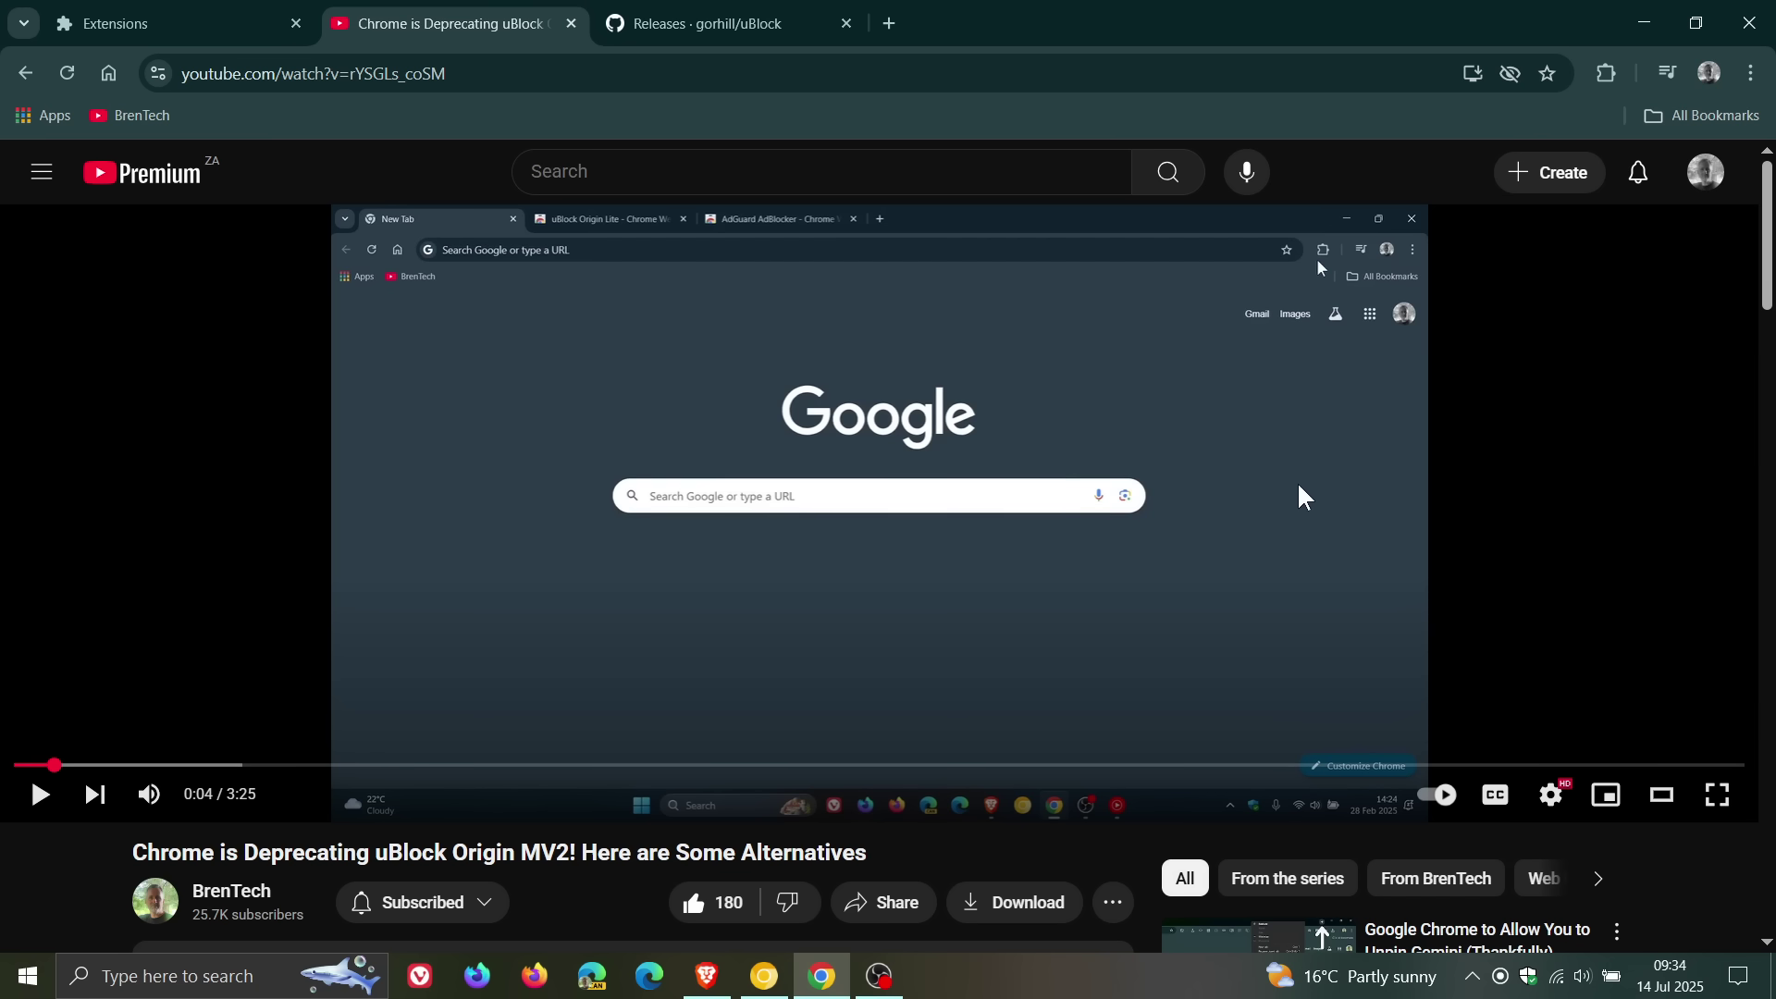
Return to the Extensions page and open the Chrome Web Store Extensions category in a new tab.
left_click(181, 36)
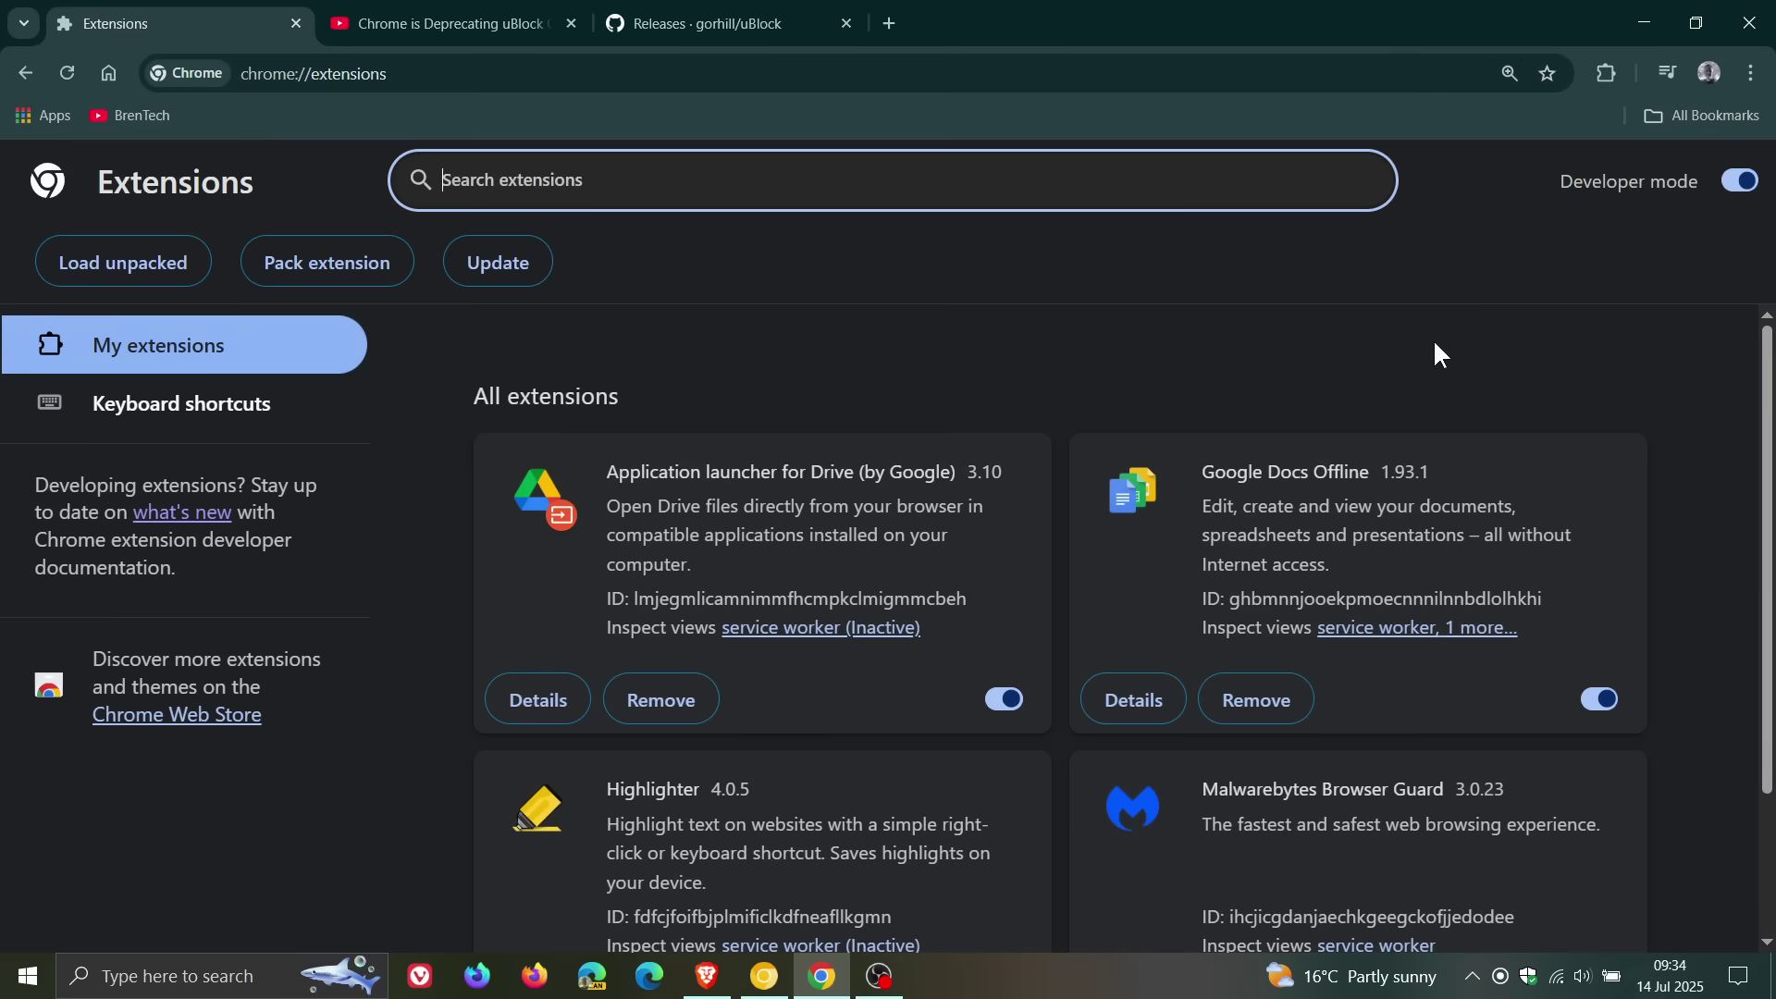
left_click(706, 976)
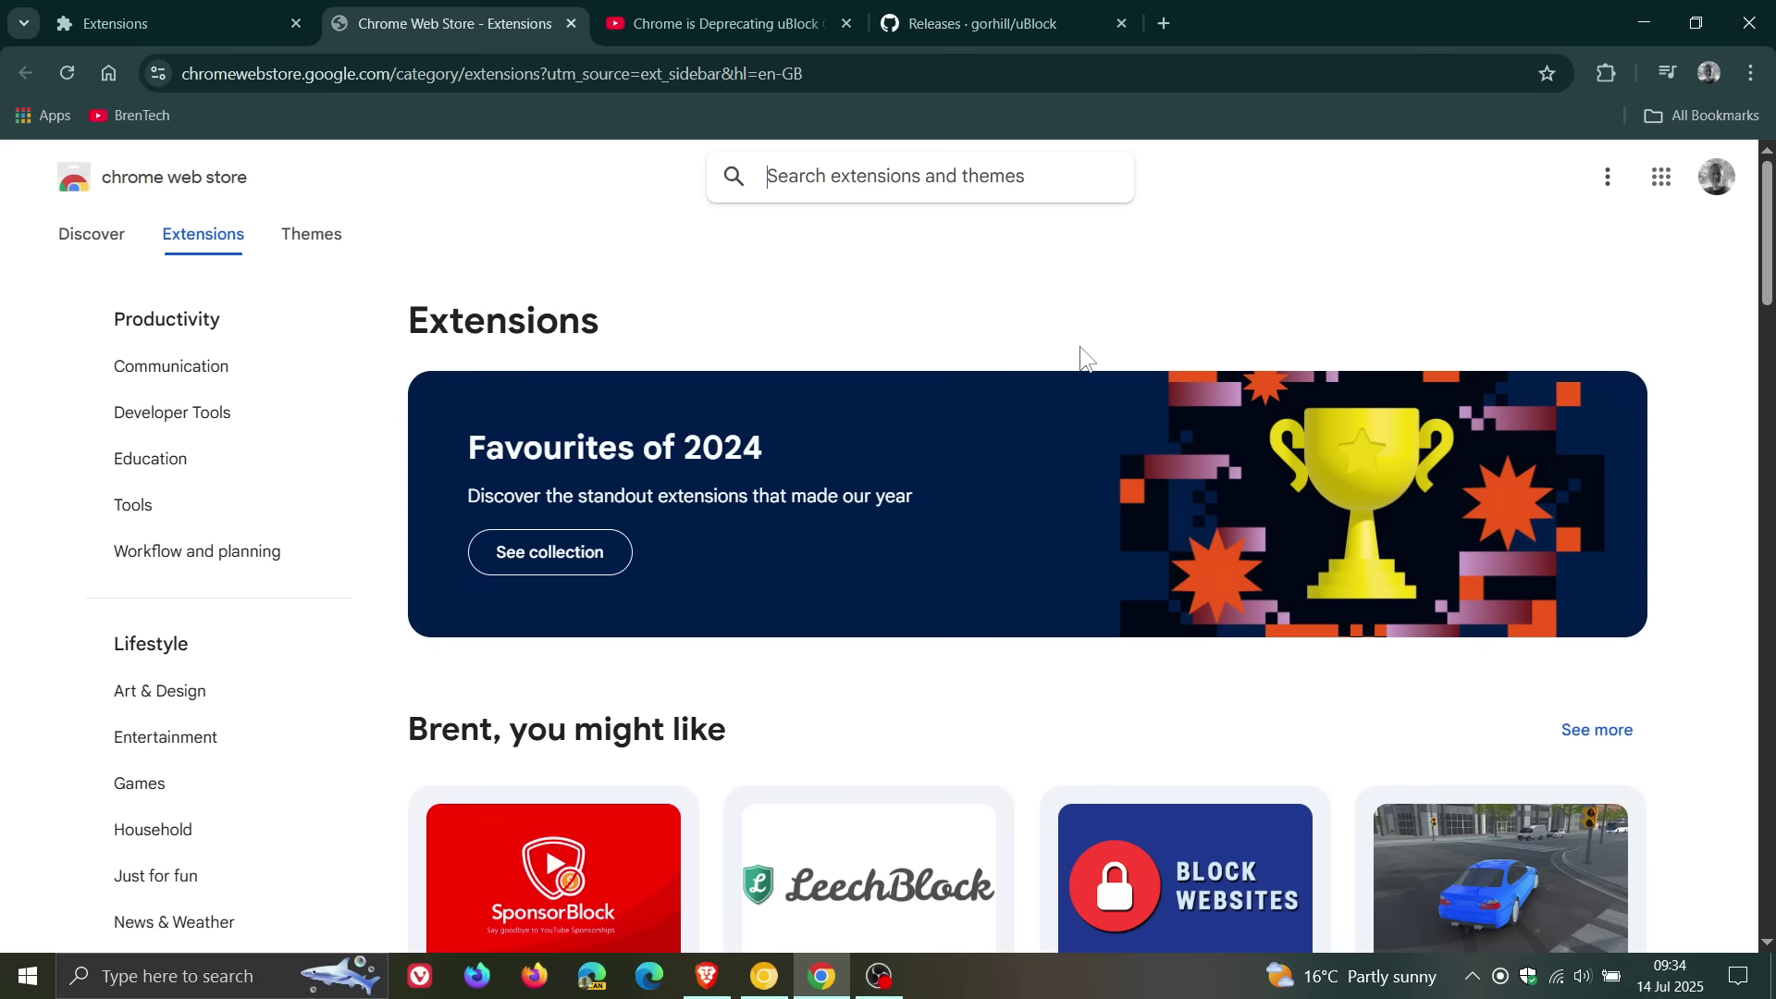
Search the store for 'ublock' and install uBlock Origin Lite from the uBlock Origin listing.
type("ublo")
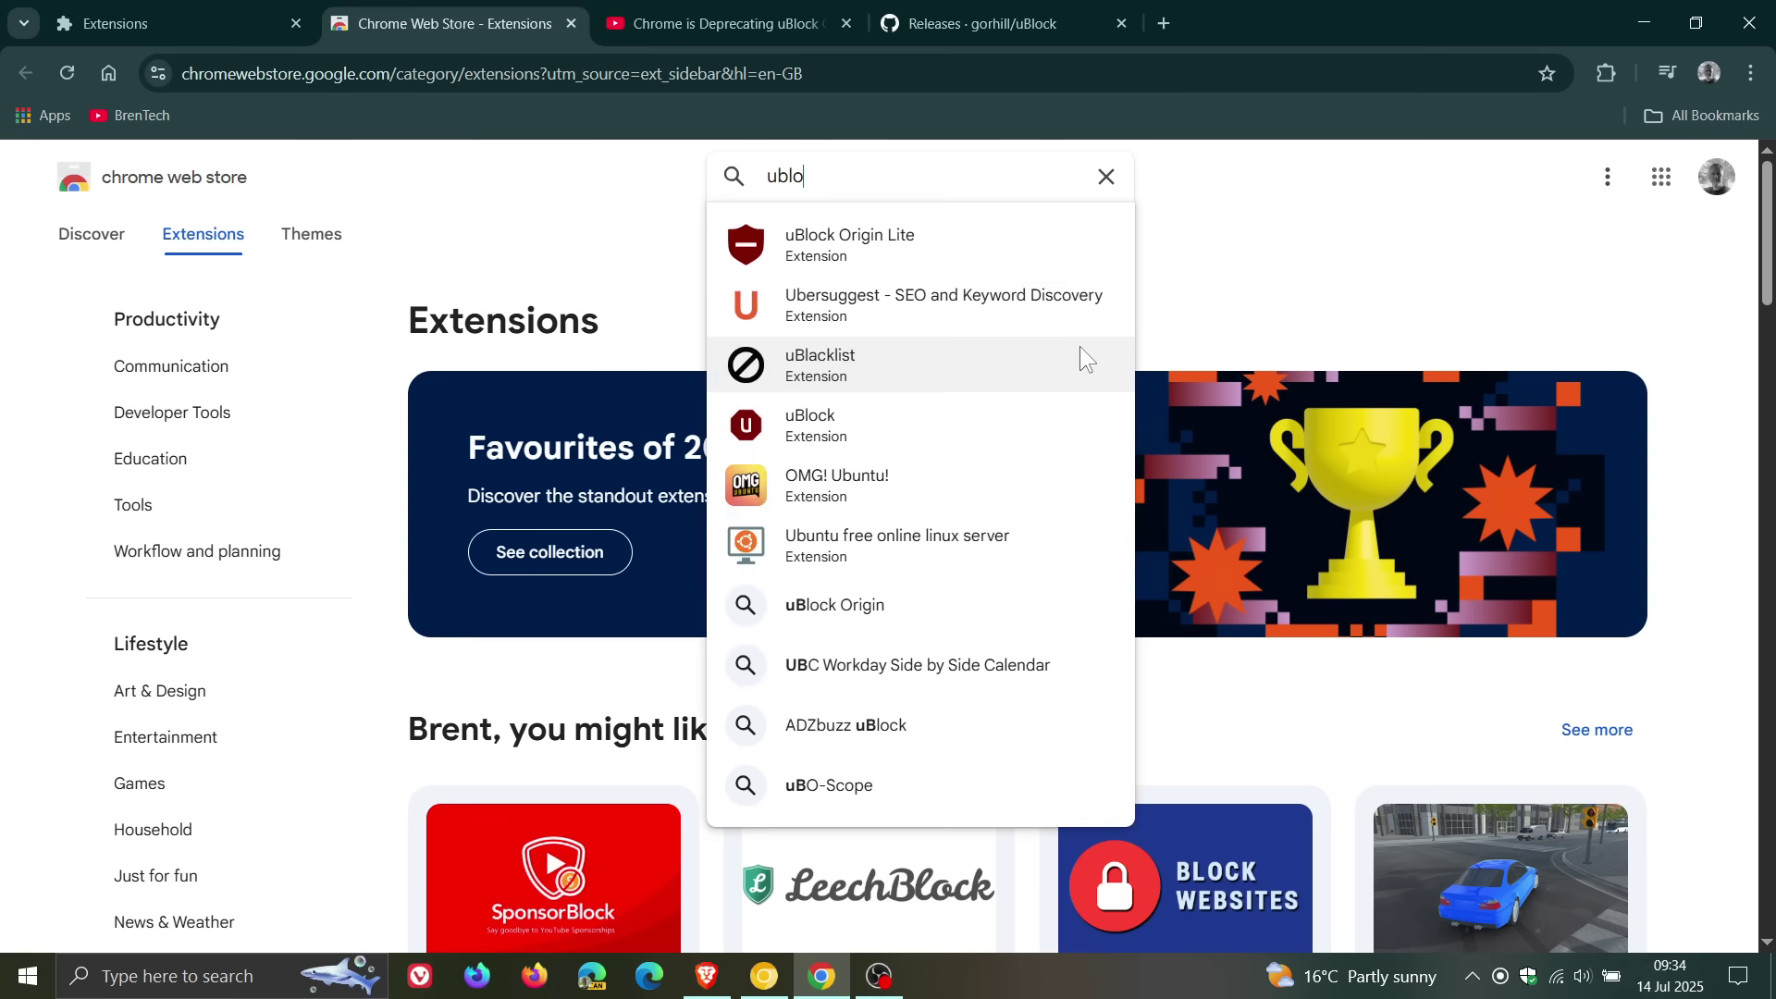
type("ck")
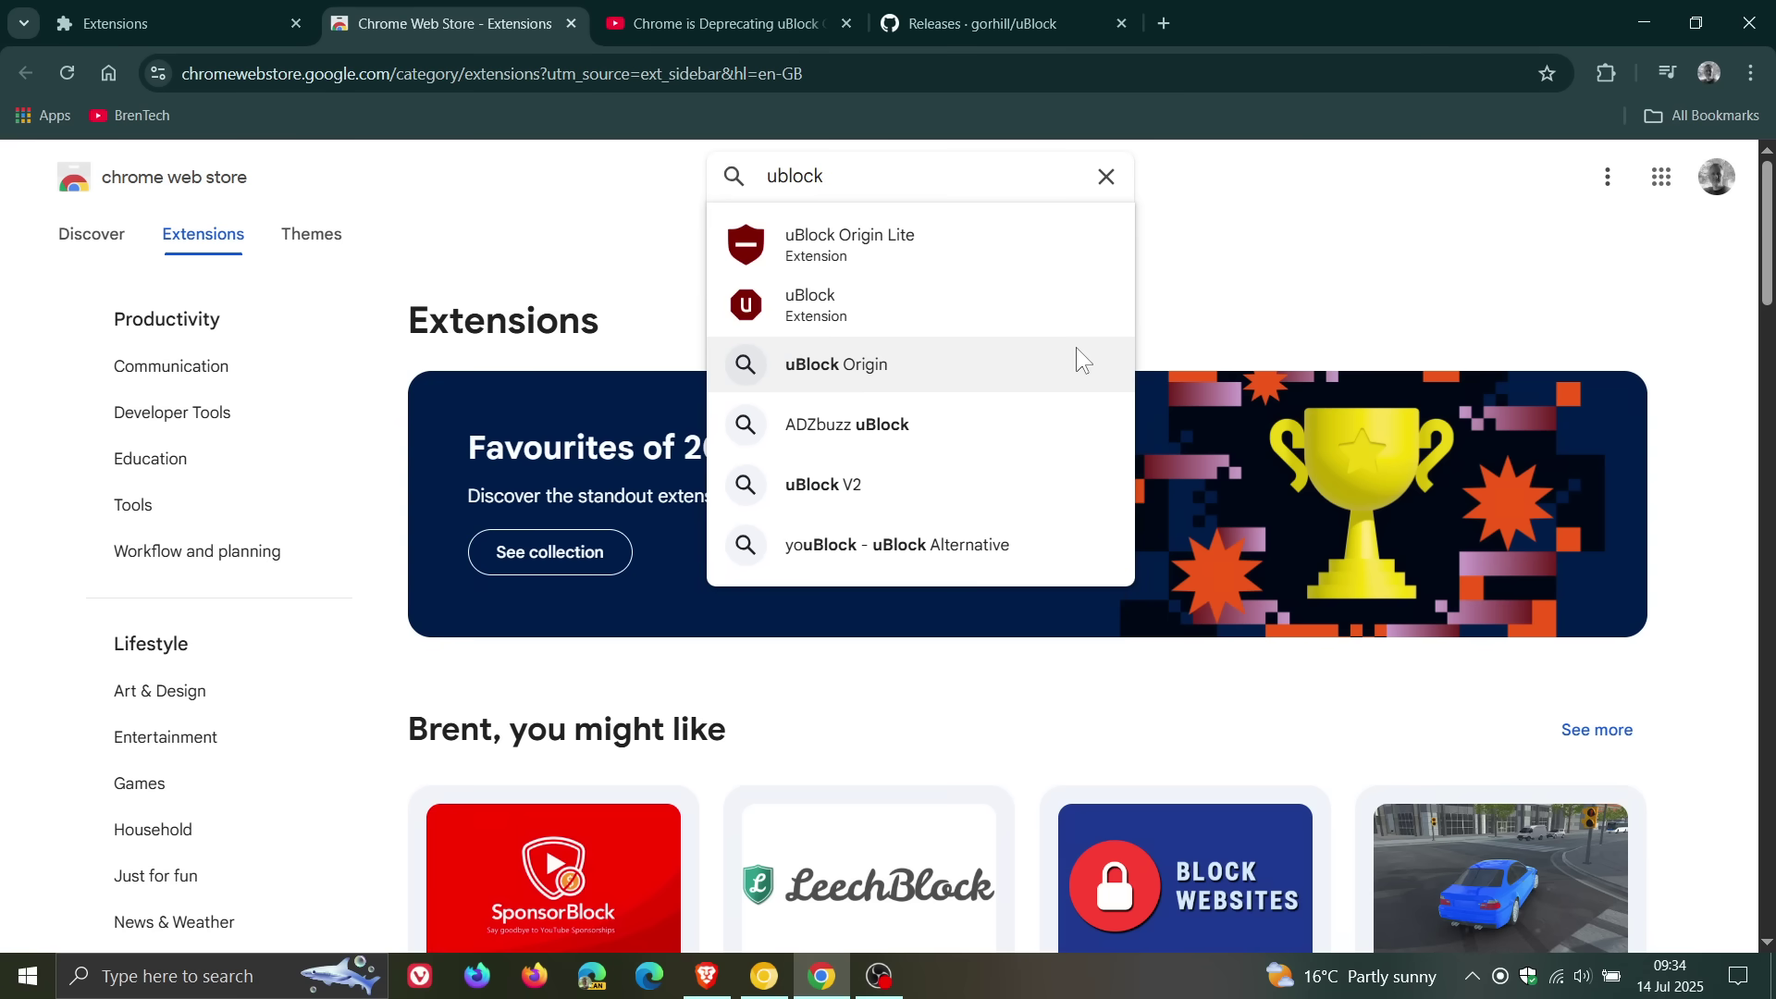
left_click(946, 357)
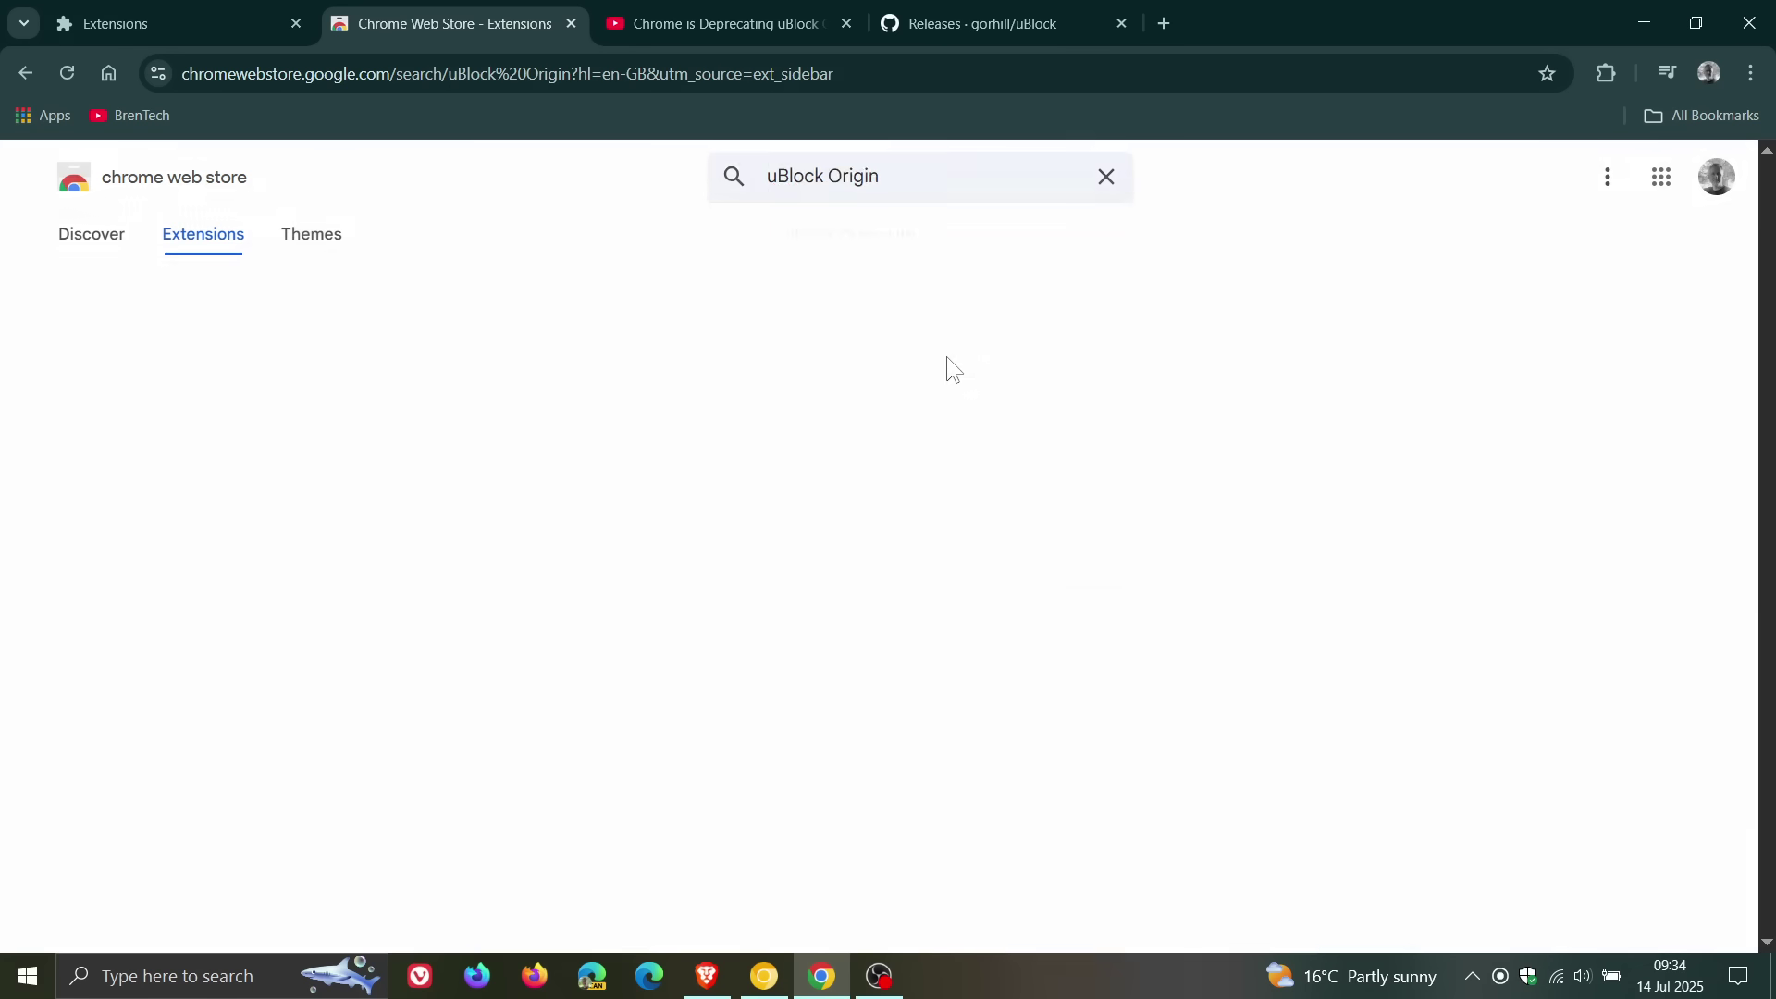
left_click(847, 344)
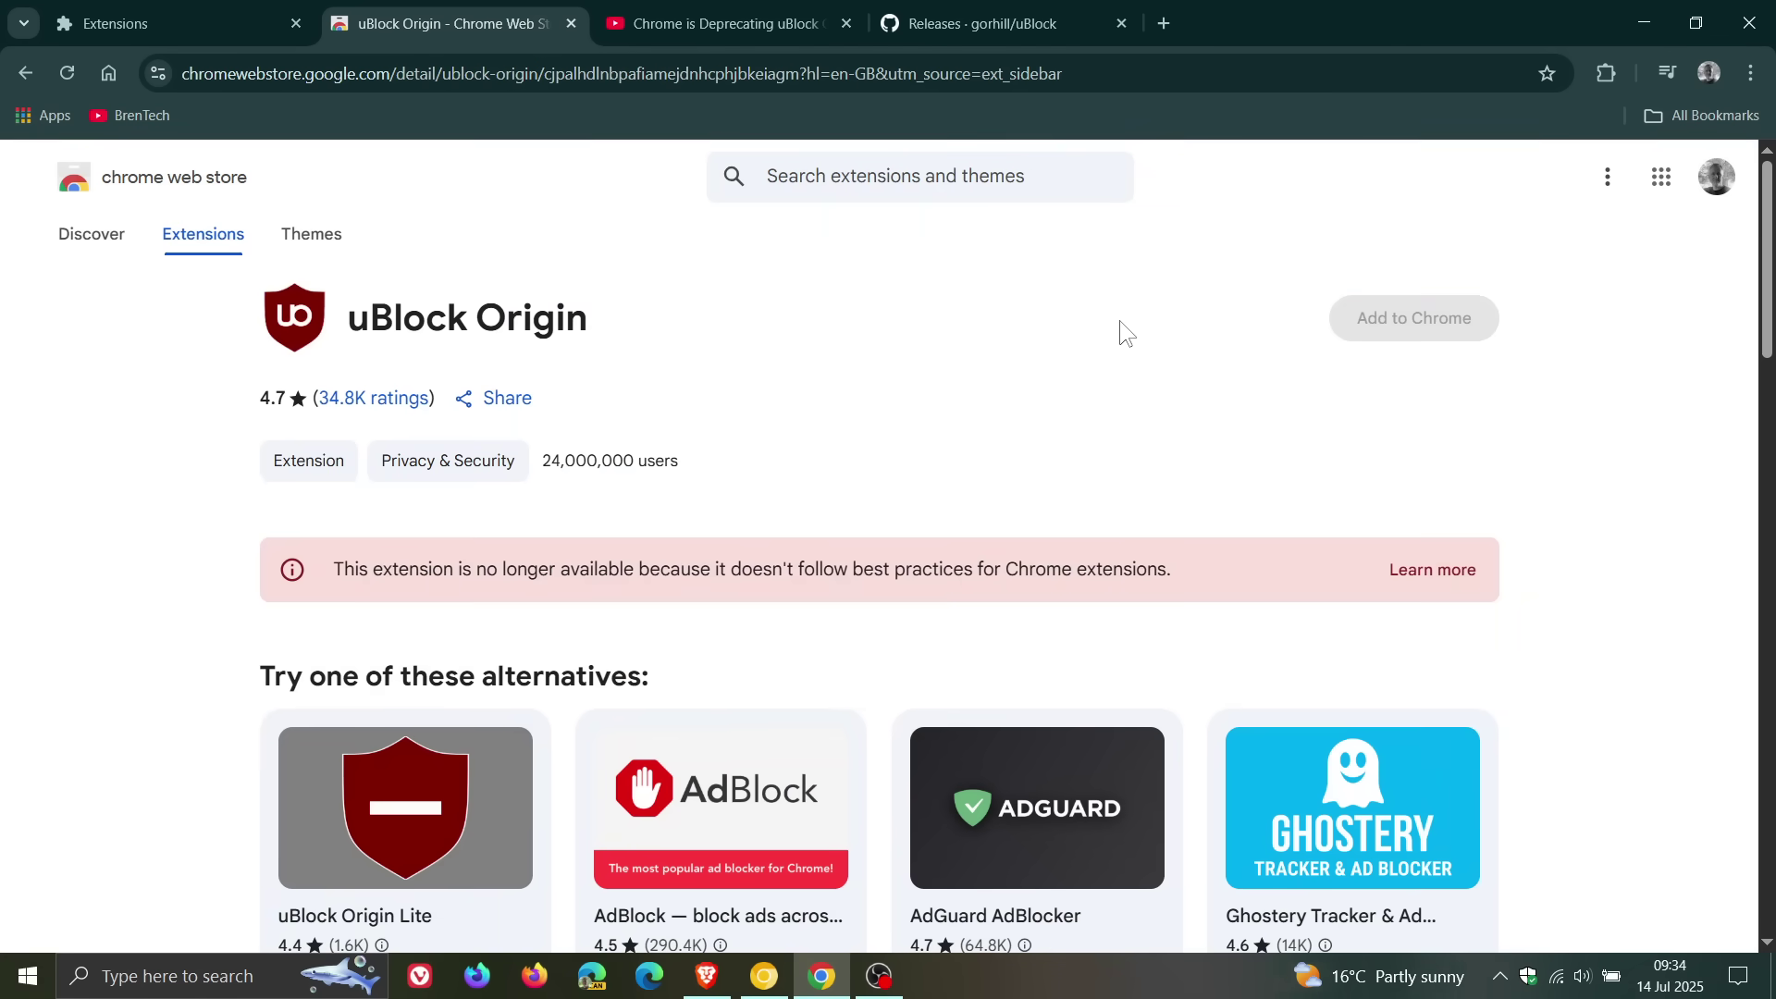
scroll(1120, 320, "down", 2)
left_click(407, 689)
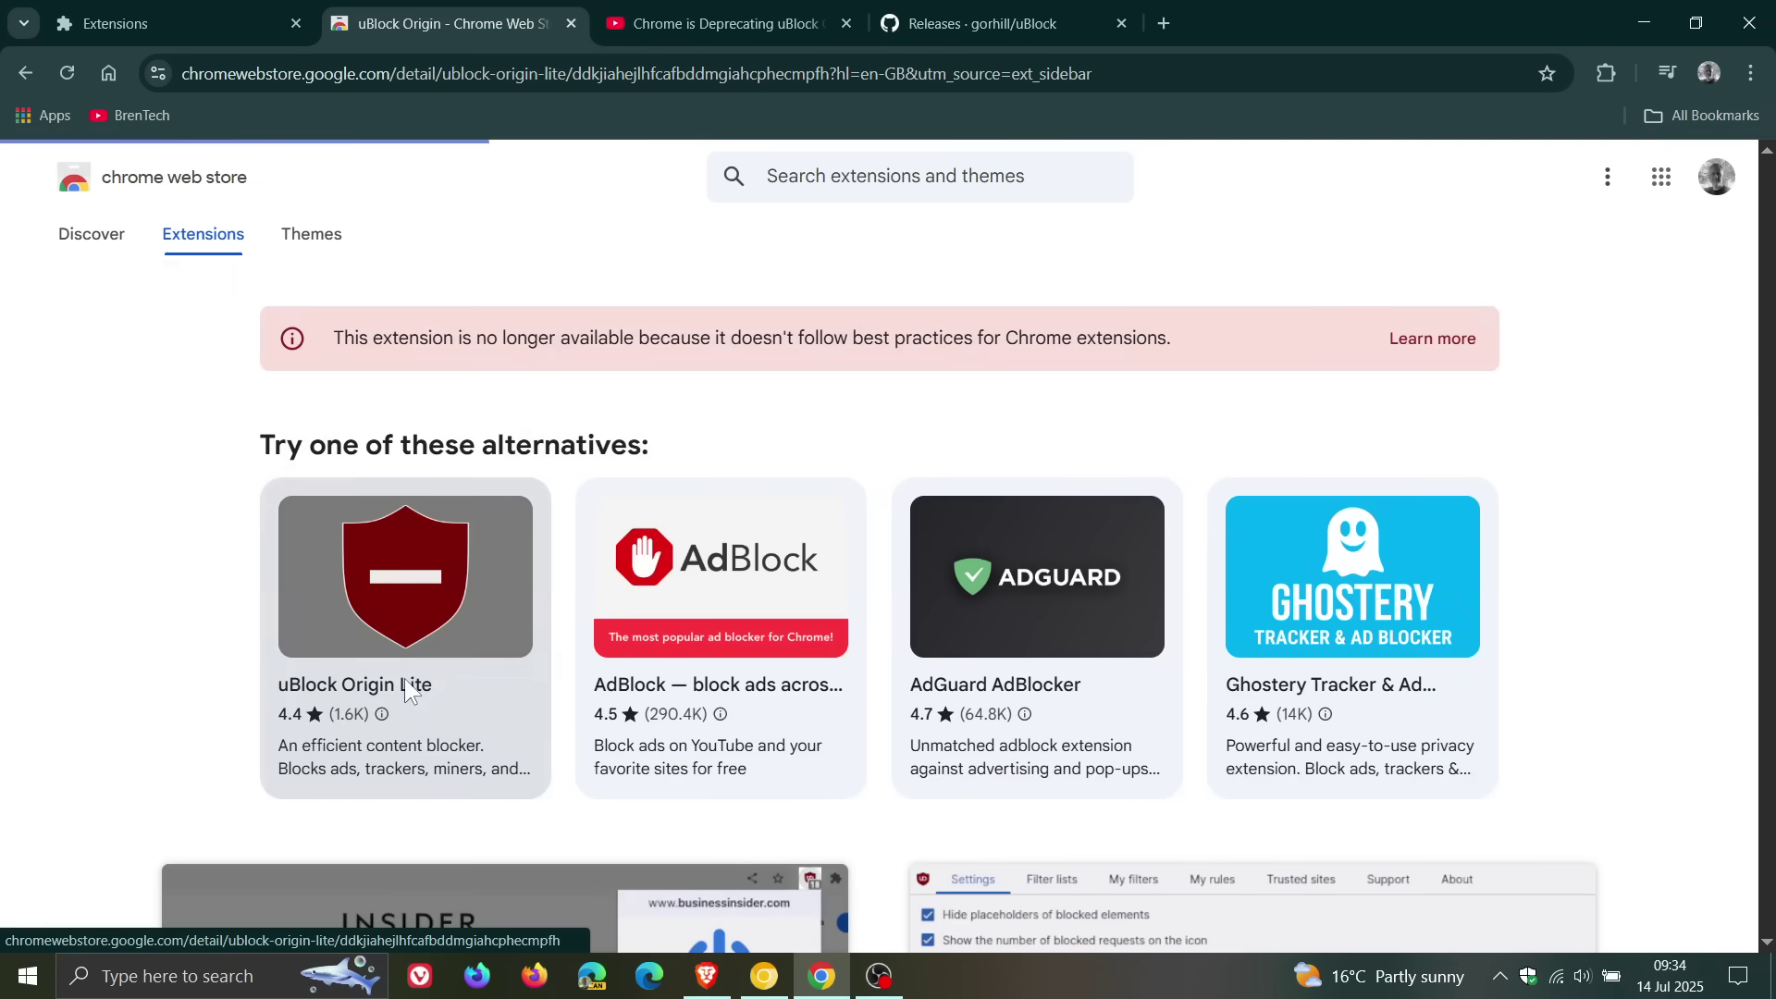
left_click(1416, 320)
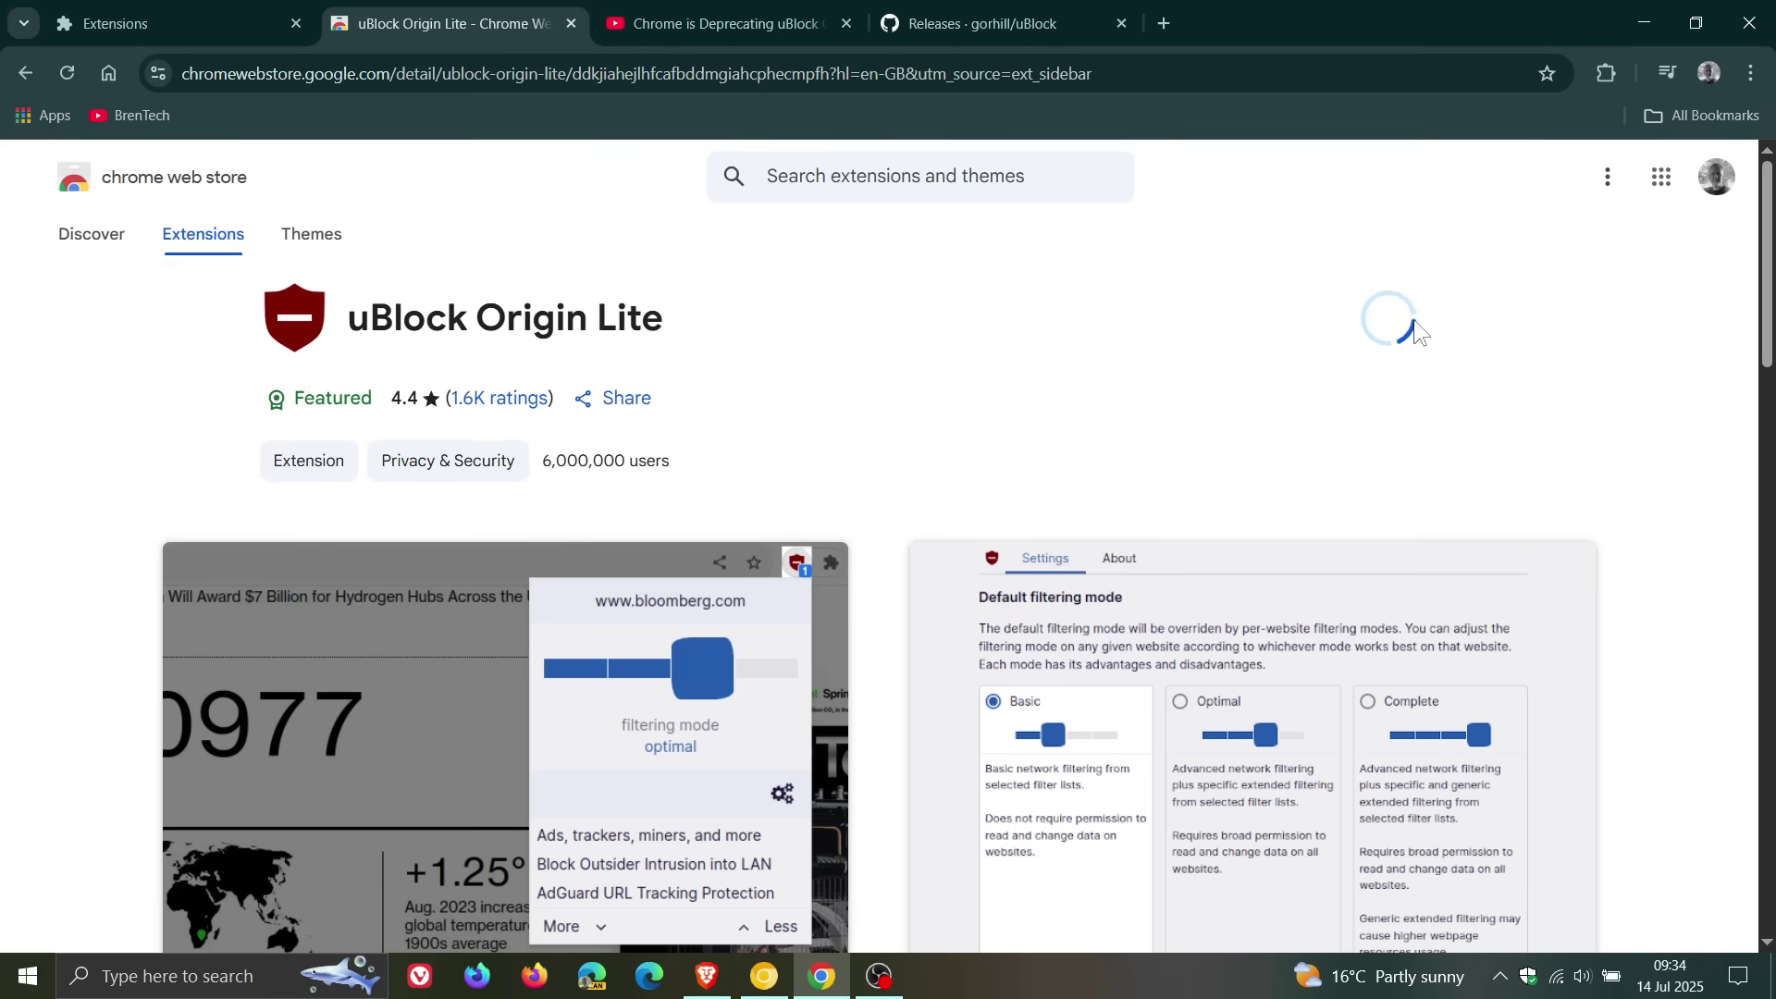
left_click(990, 278)
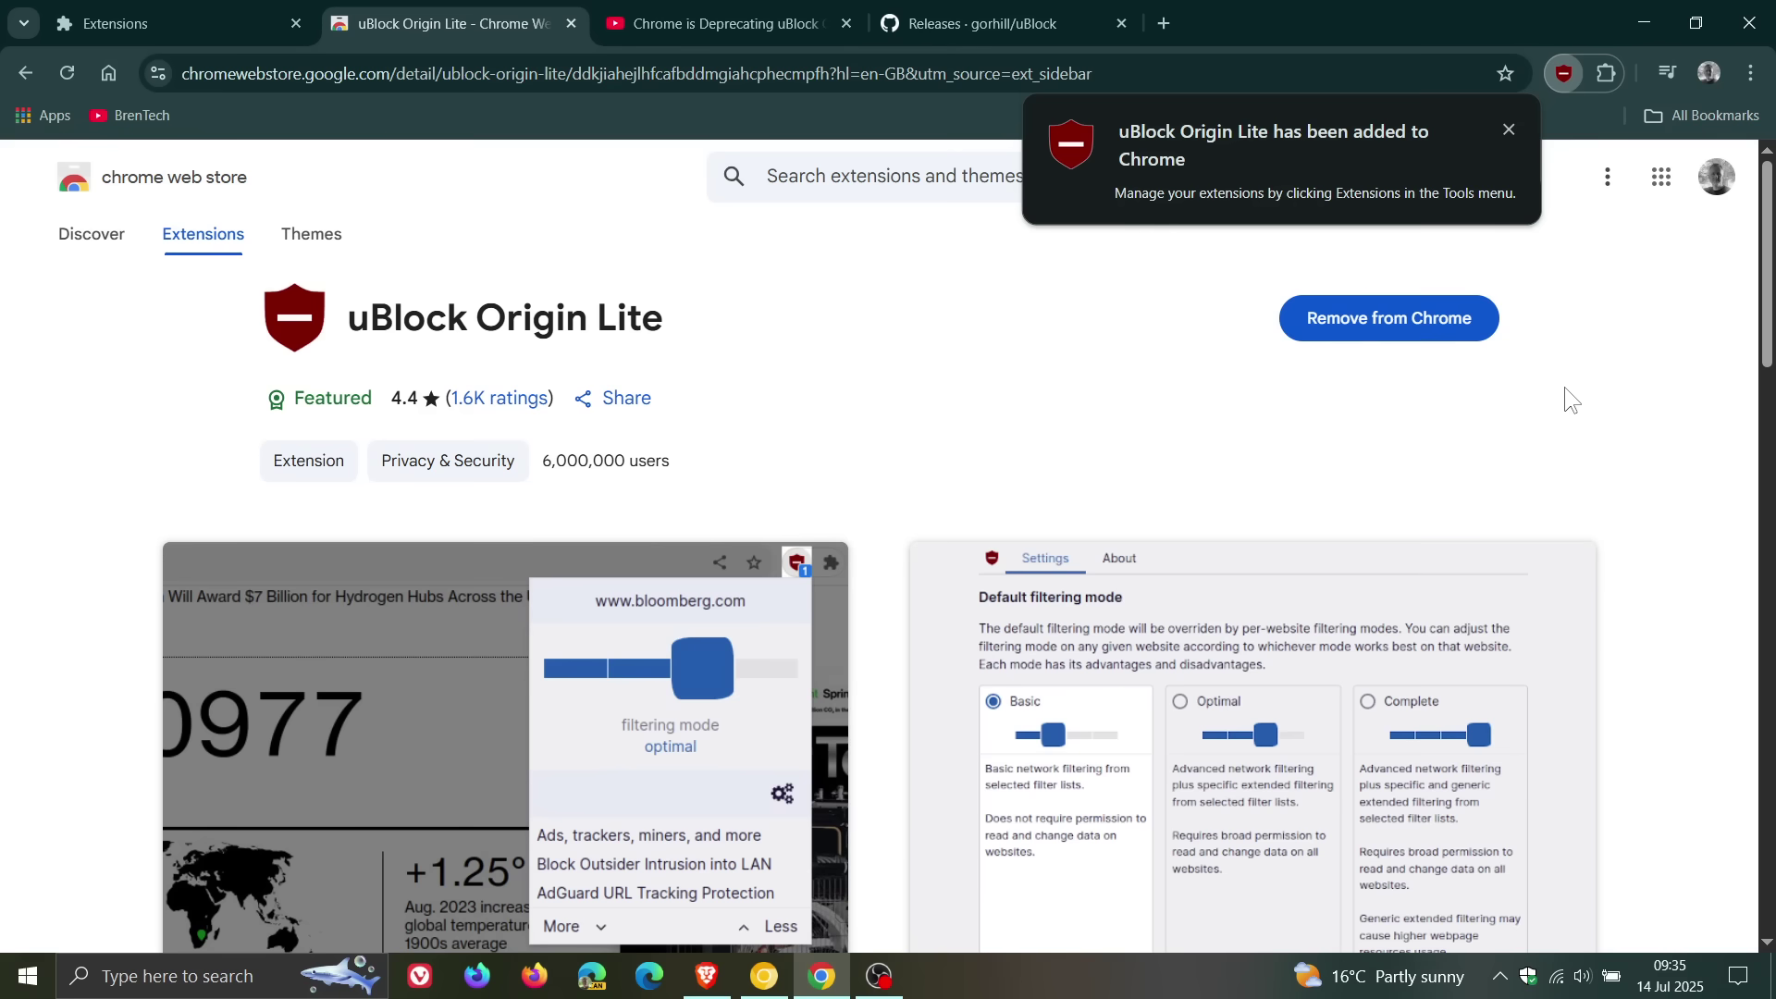
Open the uBlock Origin Lite popup from the extensions menu to confirm it works, then close it.
left_click(1605, 74)
left_click(1397, 403)
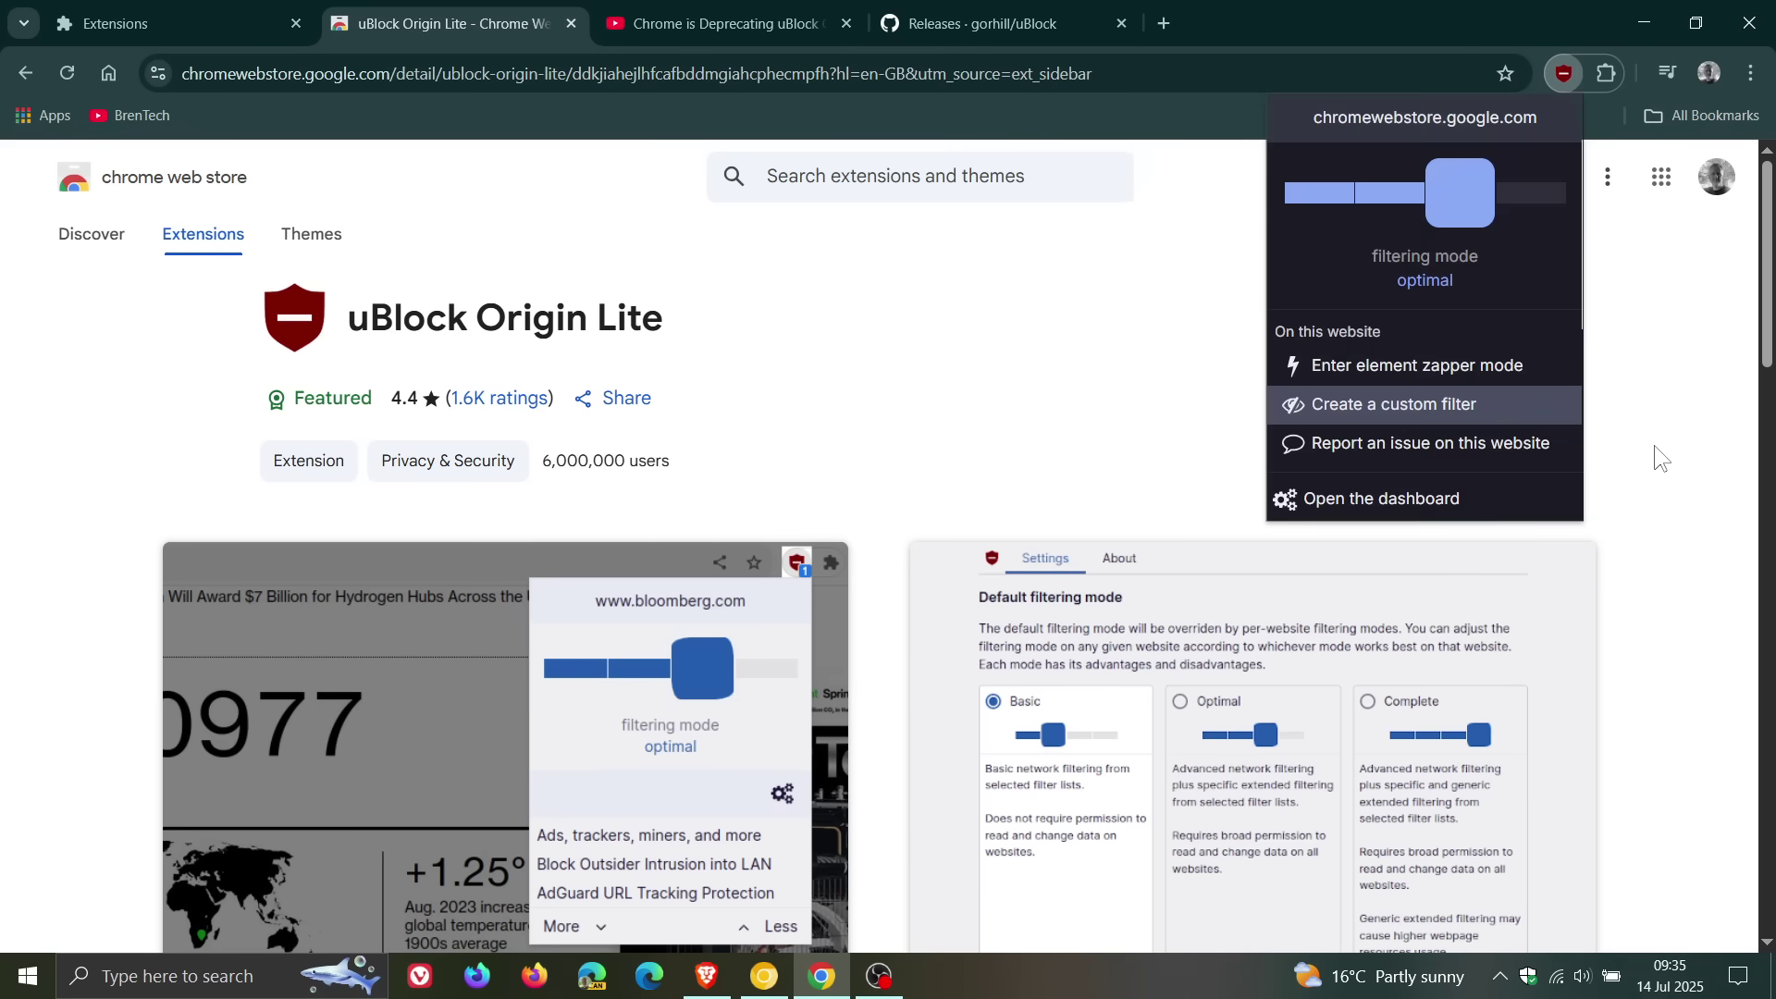
left_click(1663, 393)
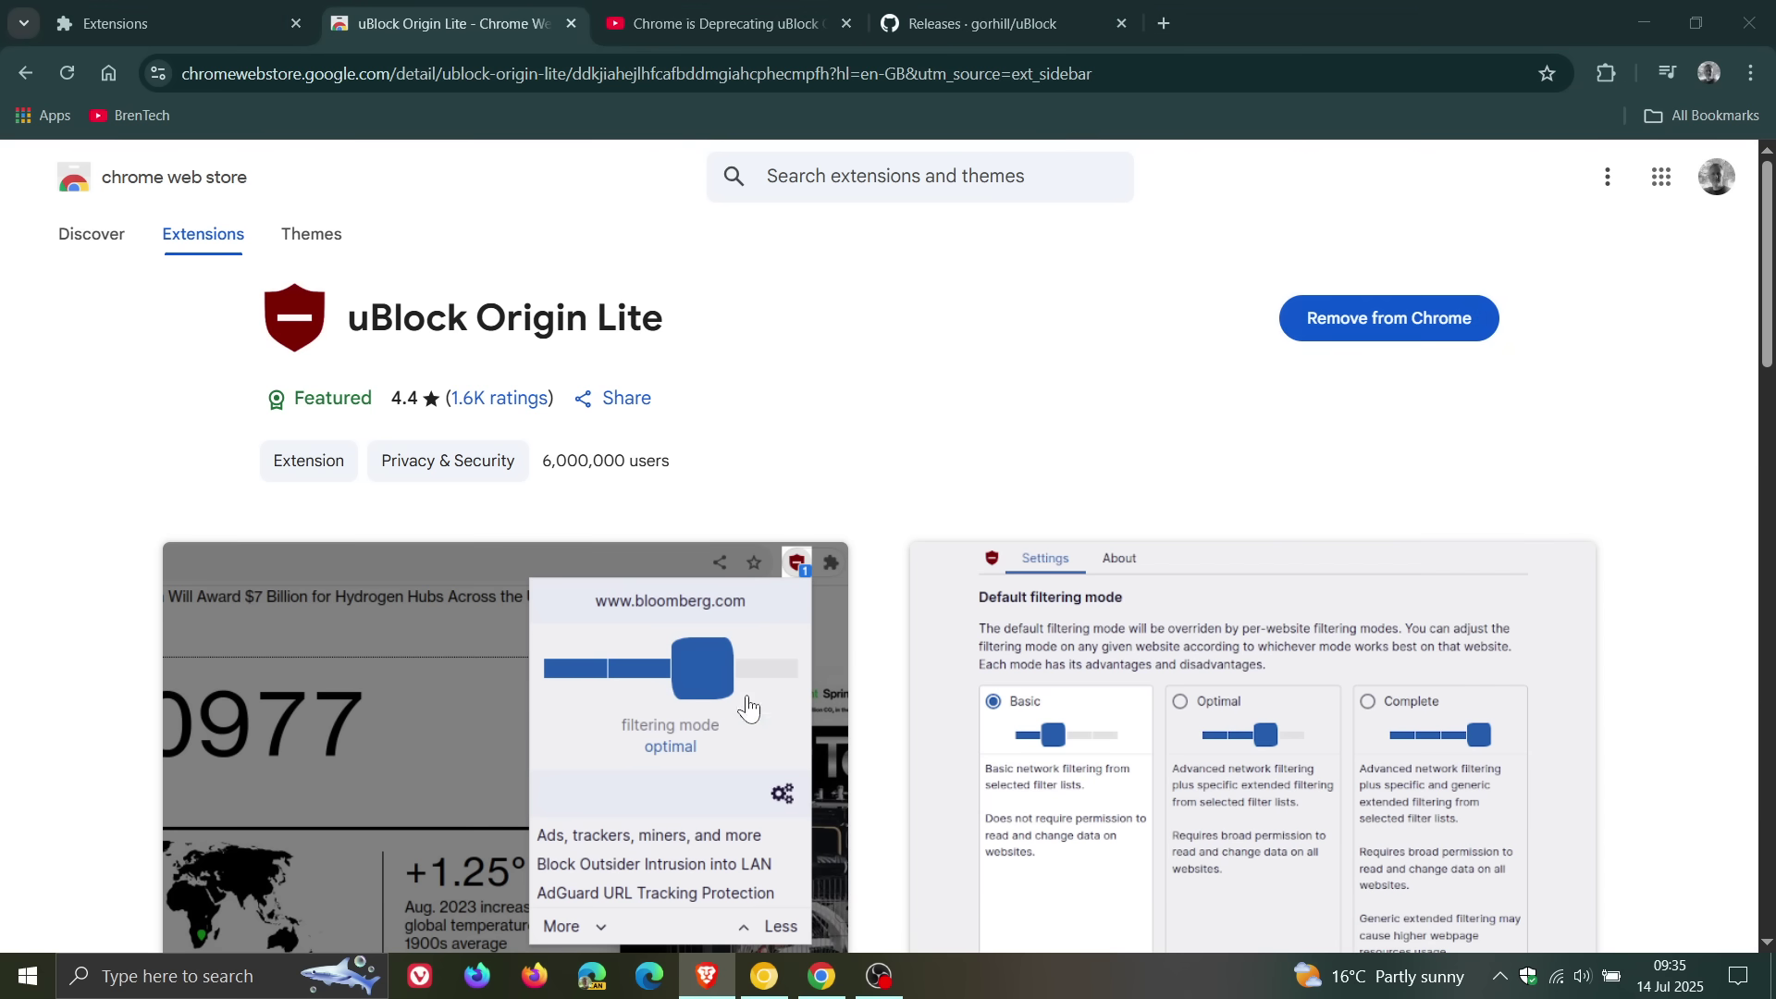
Recheck the disabled uBlock Origin in Canary, then close Chrome's uBlock Origin Lite store tab.
left_click(764, 979)
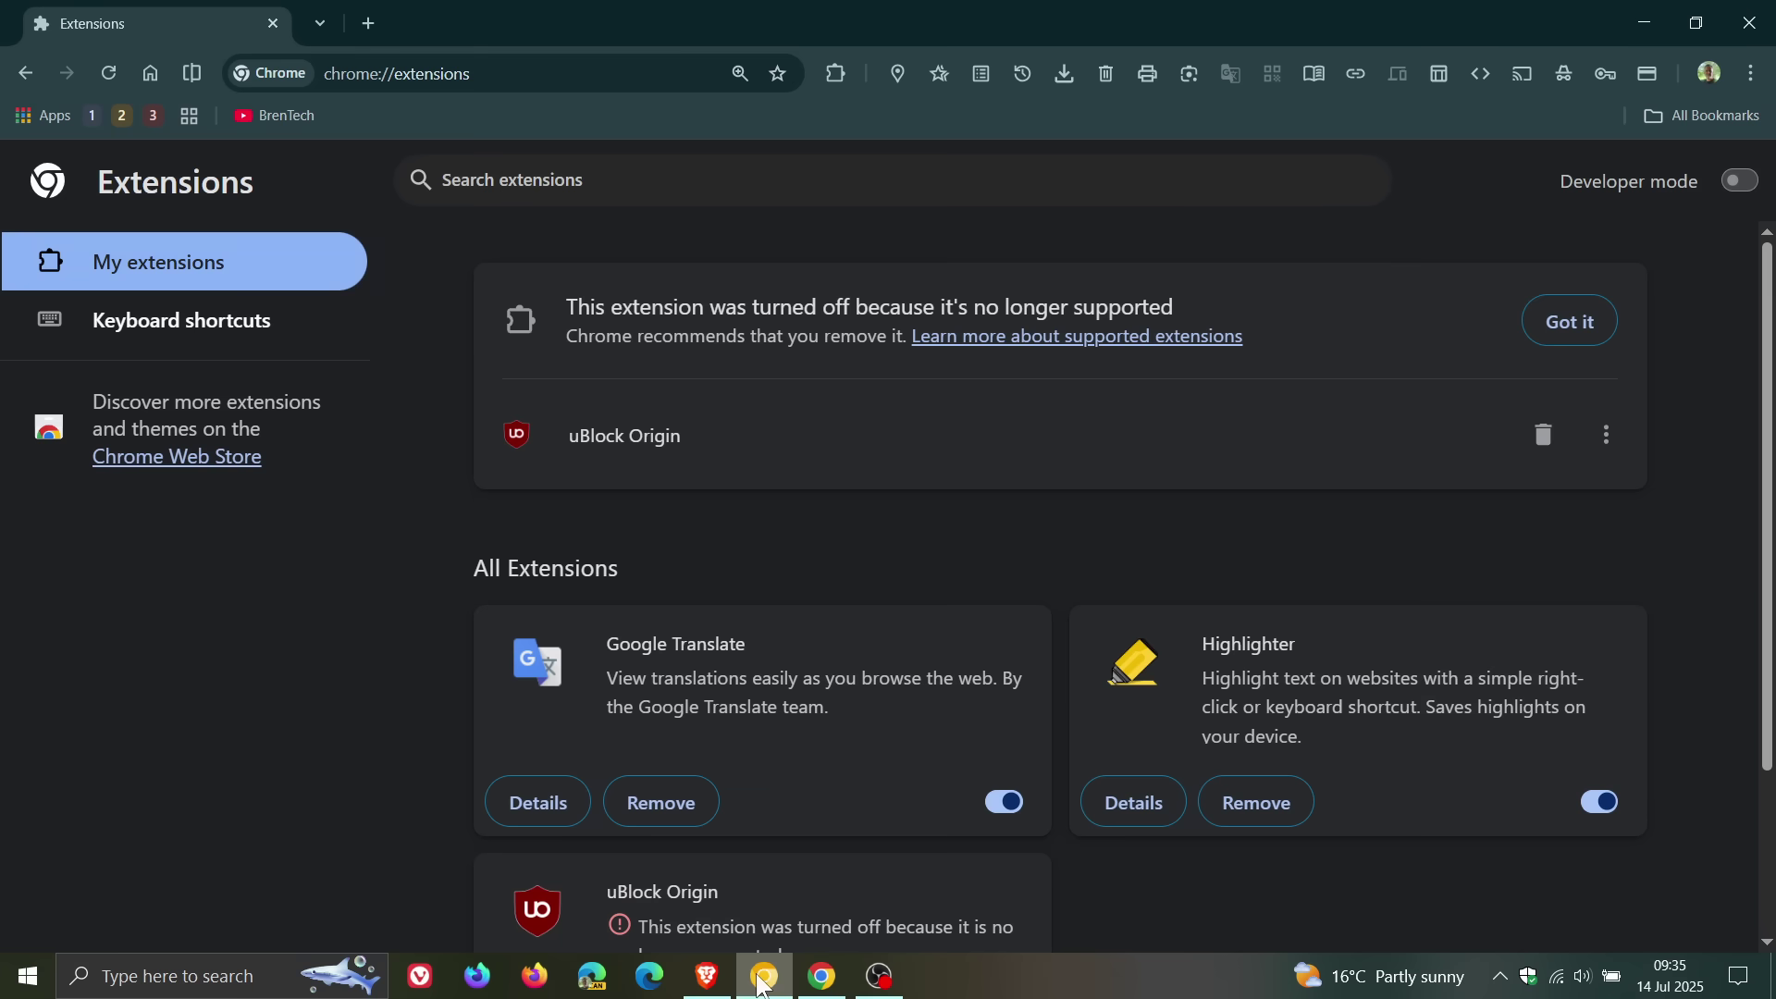
scroll(1268, 523, "down", 2)
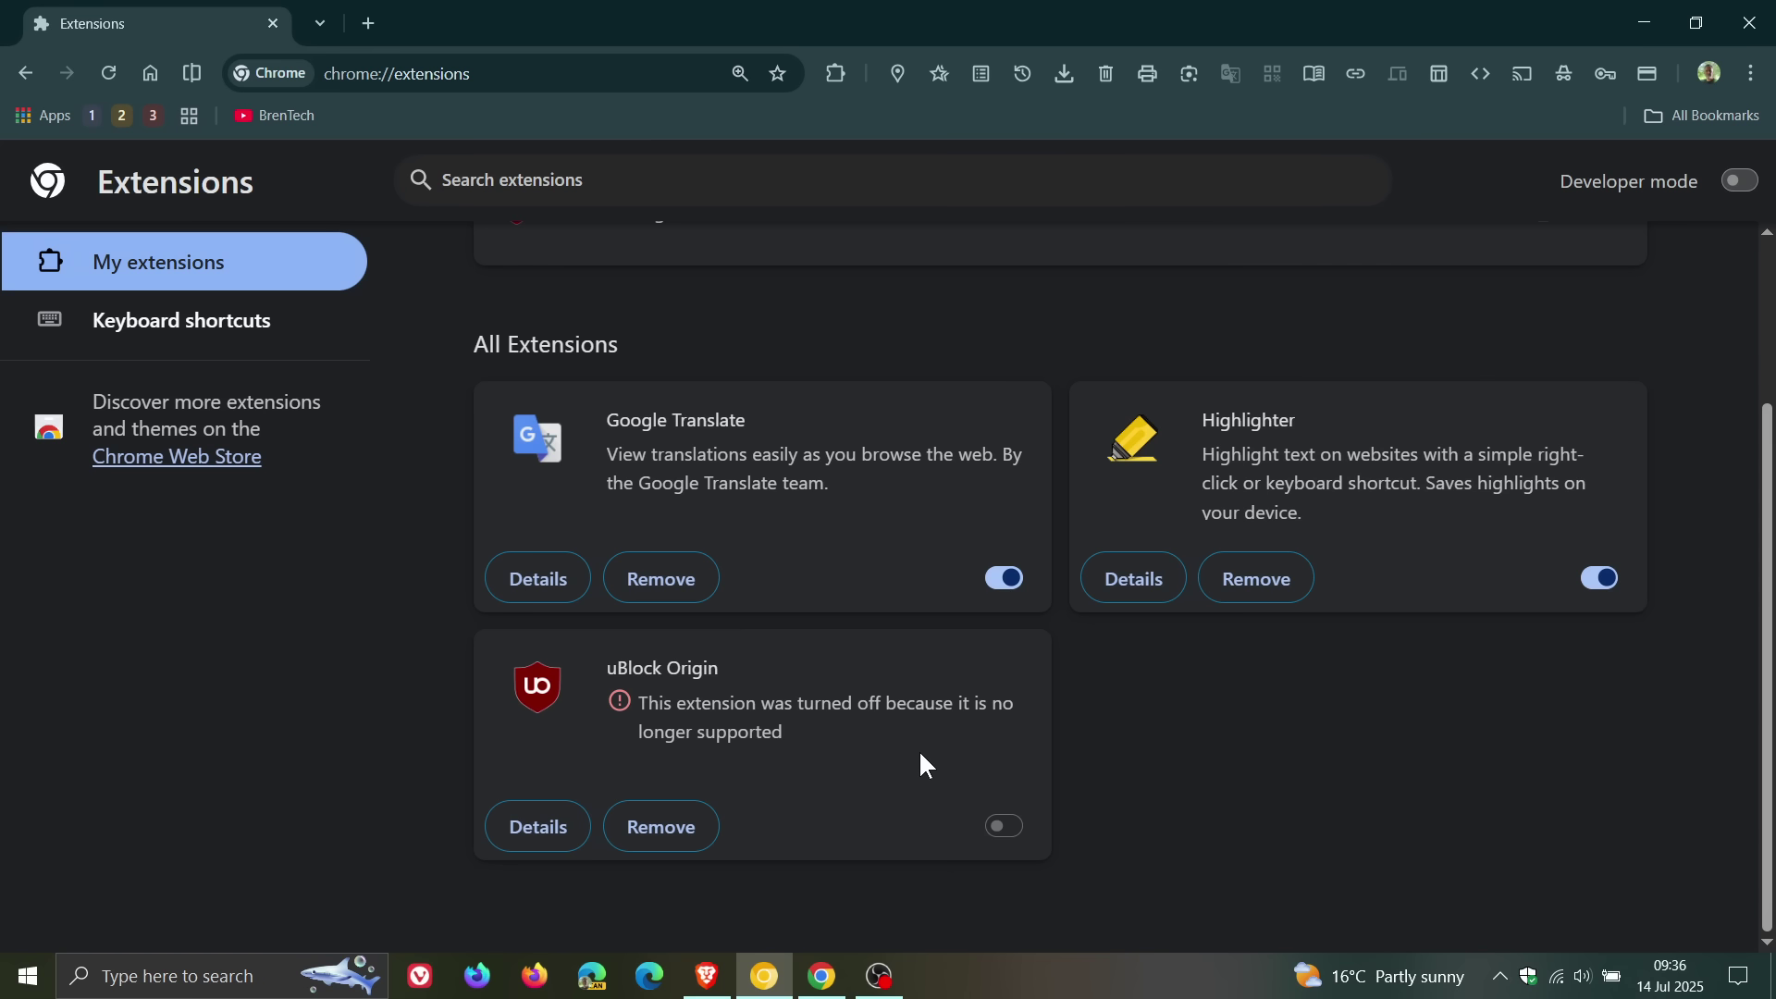
left_click(822, 976)
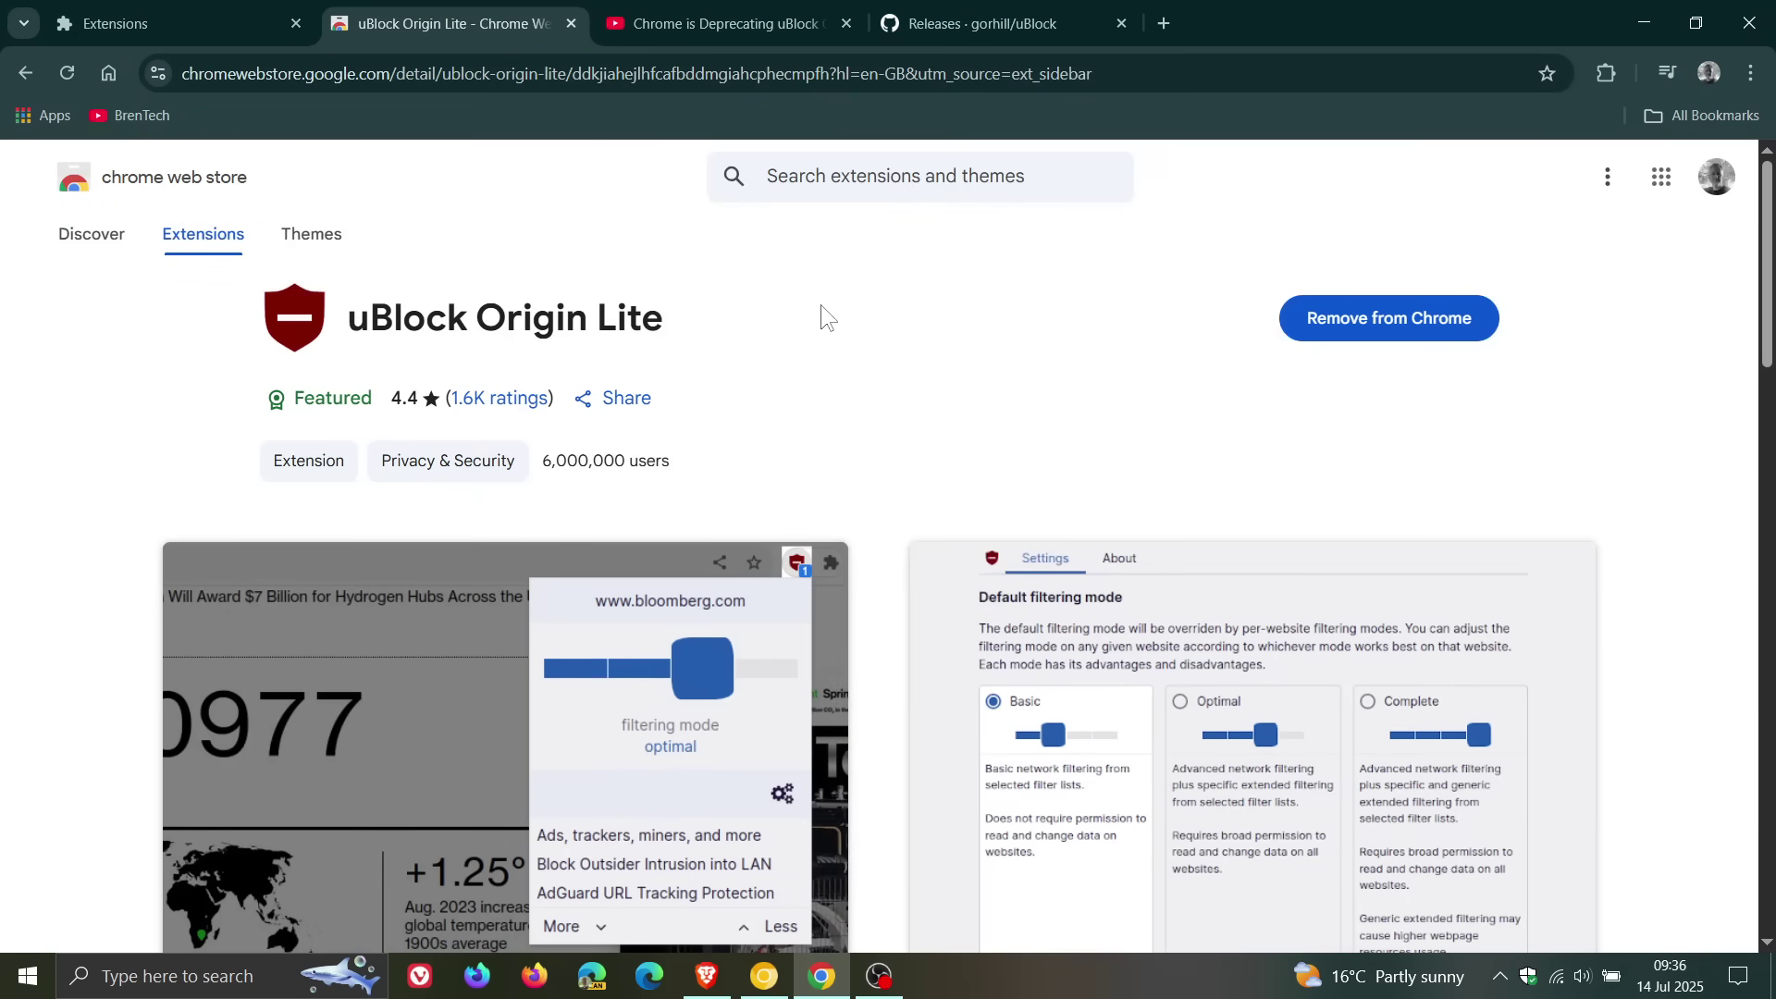
left_click(572, 24)
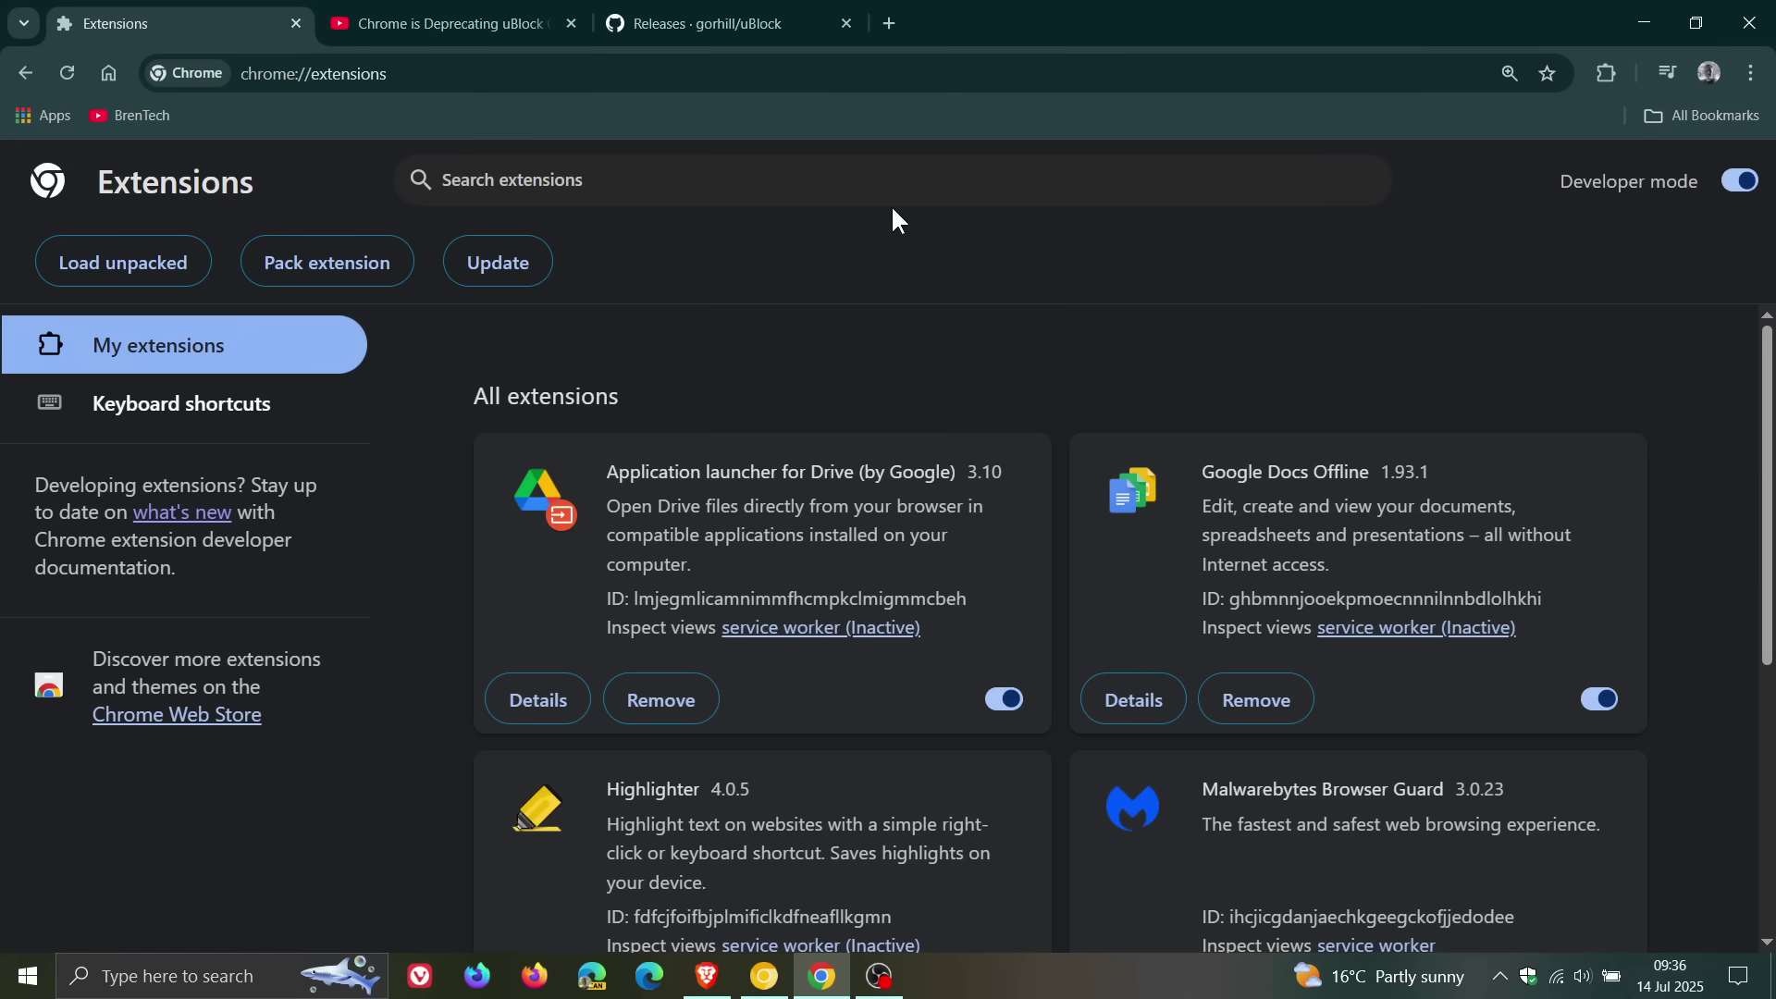
Open a new tab and go to chrome://flags.
left_click(890, 24)
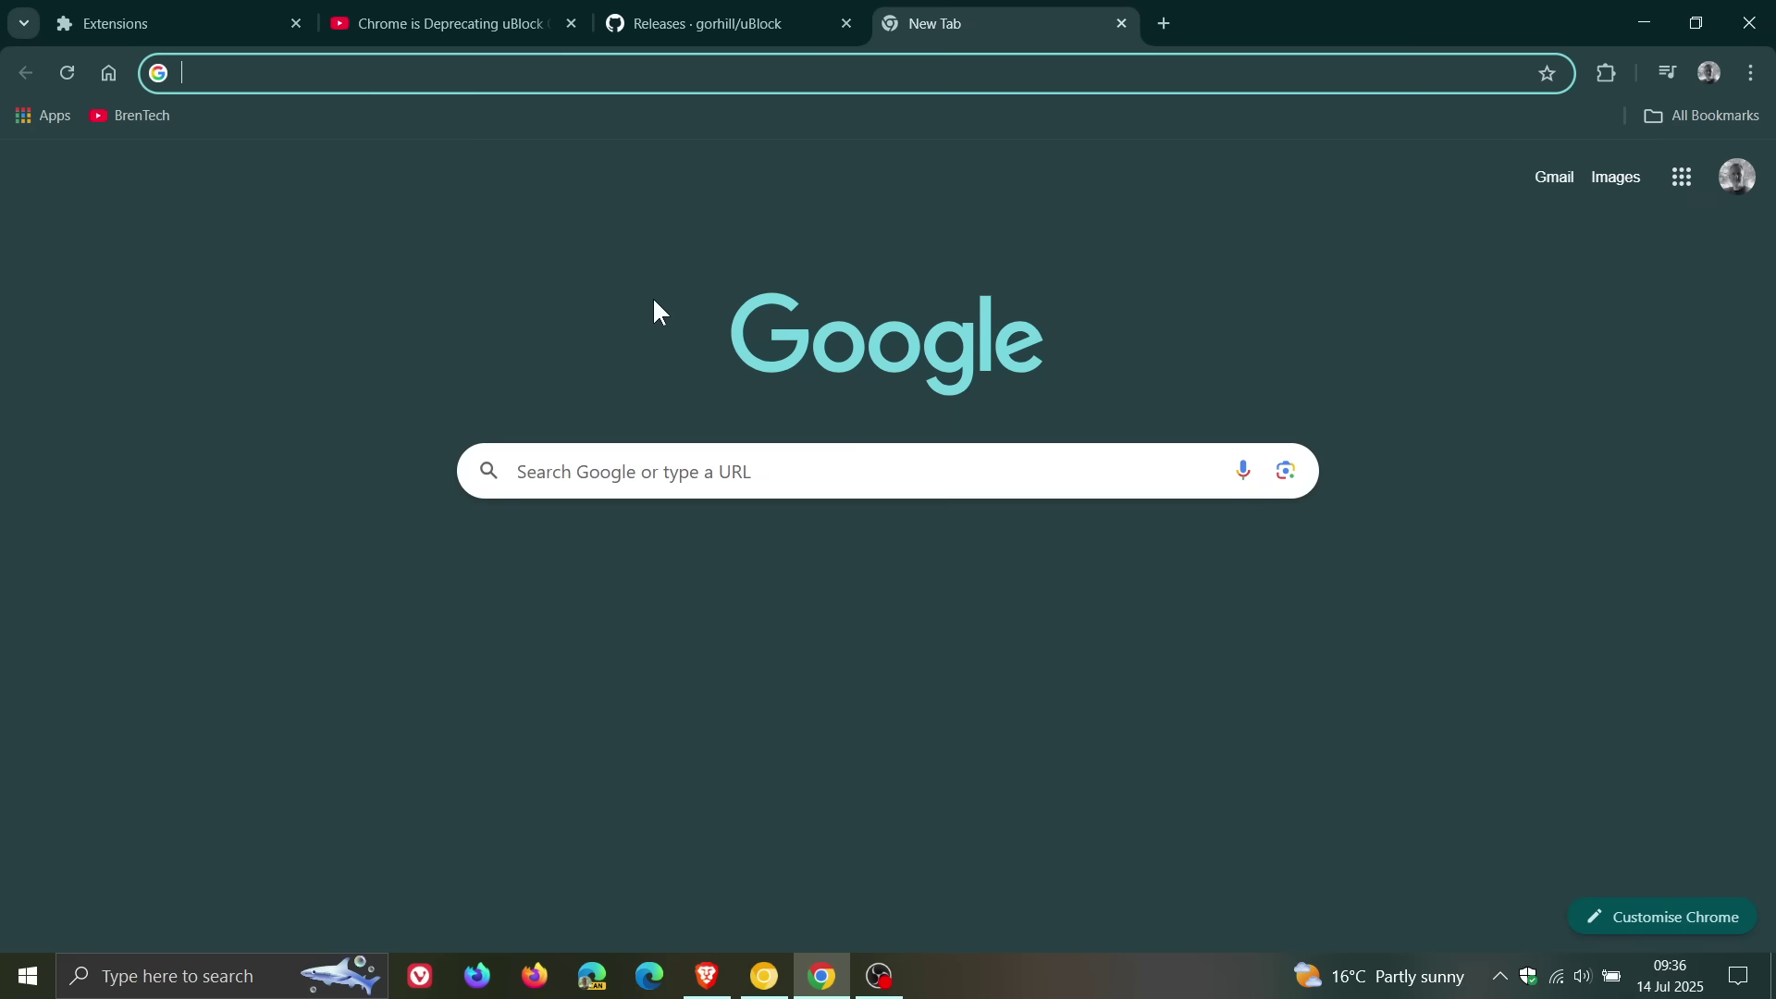
type("c")
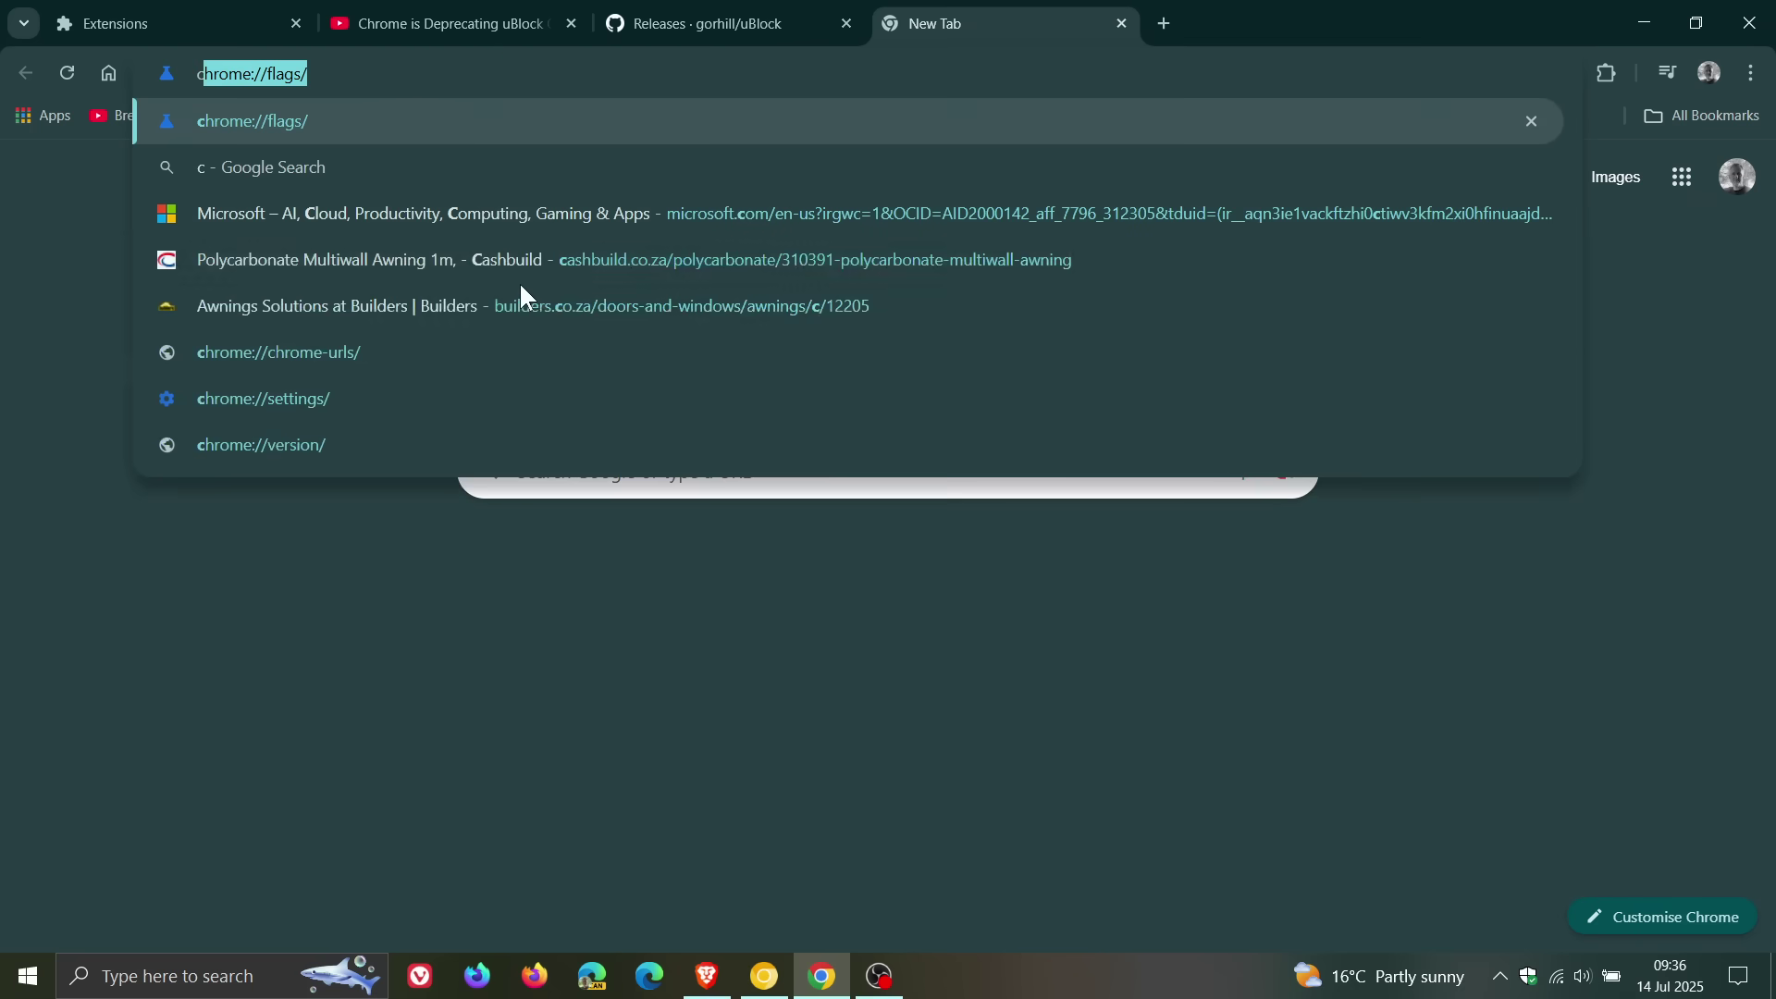
left_click(453, 120)
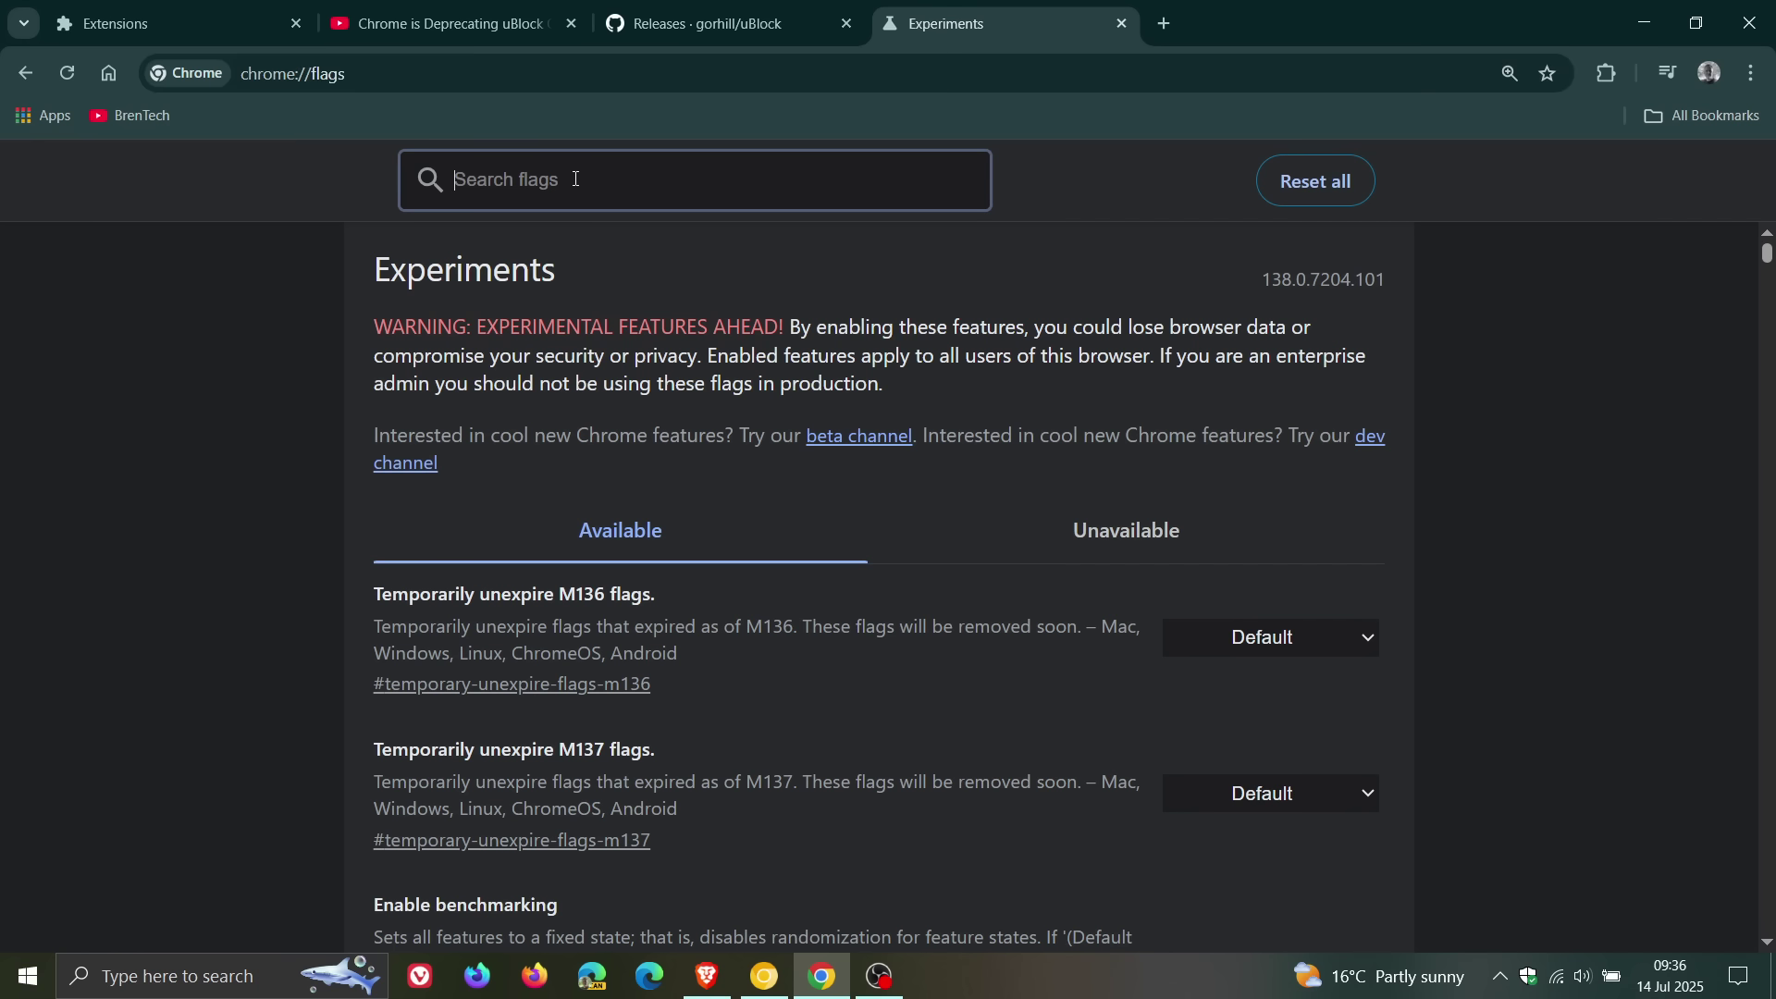
Search flags for 'temp' and set 'Temporarily unexpire M137 flags' to Enabled.
type("tem")
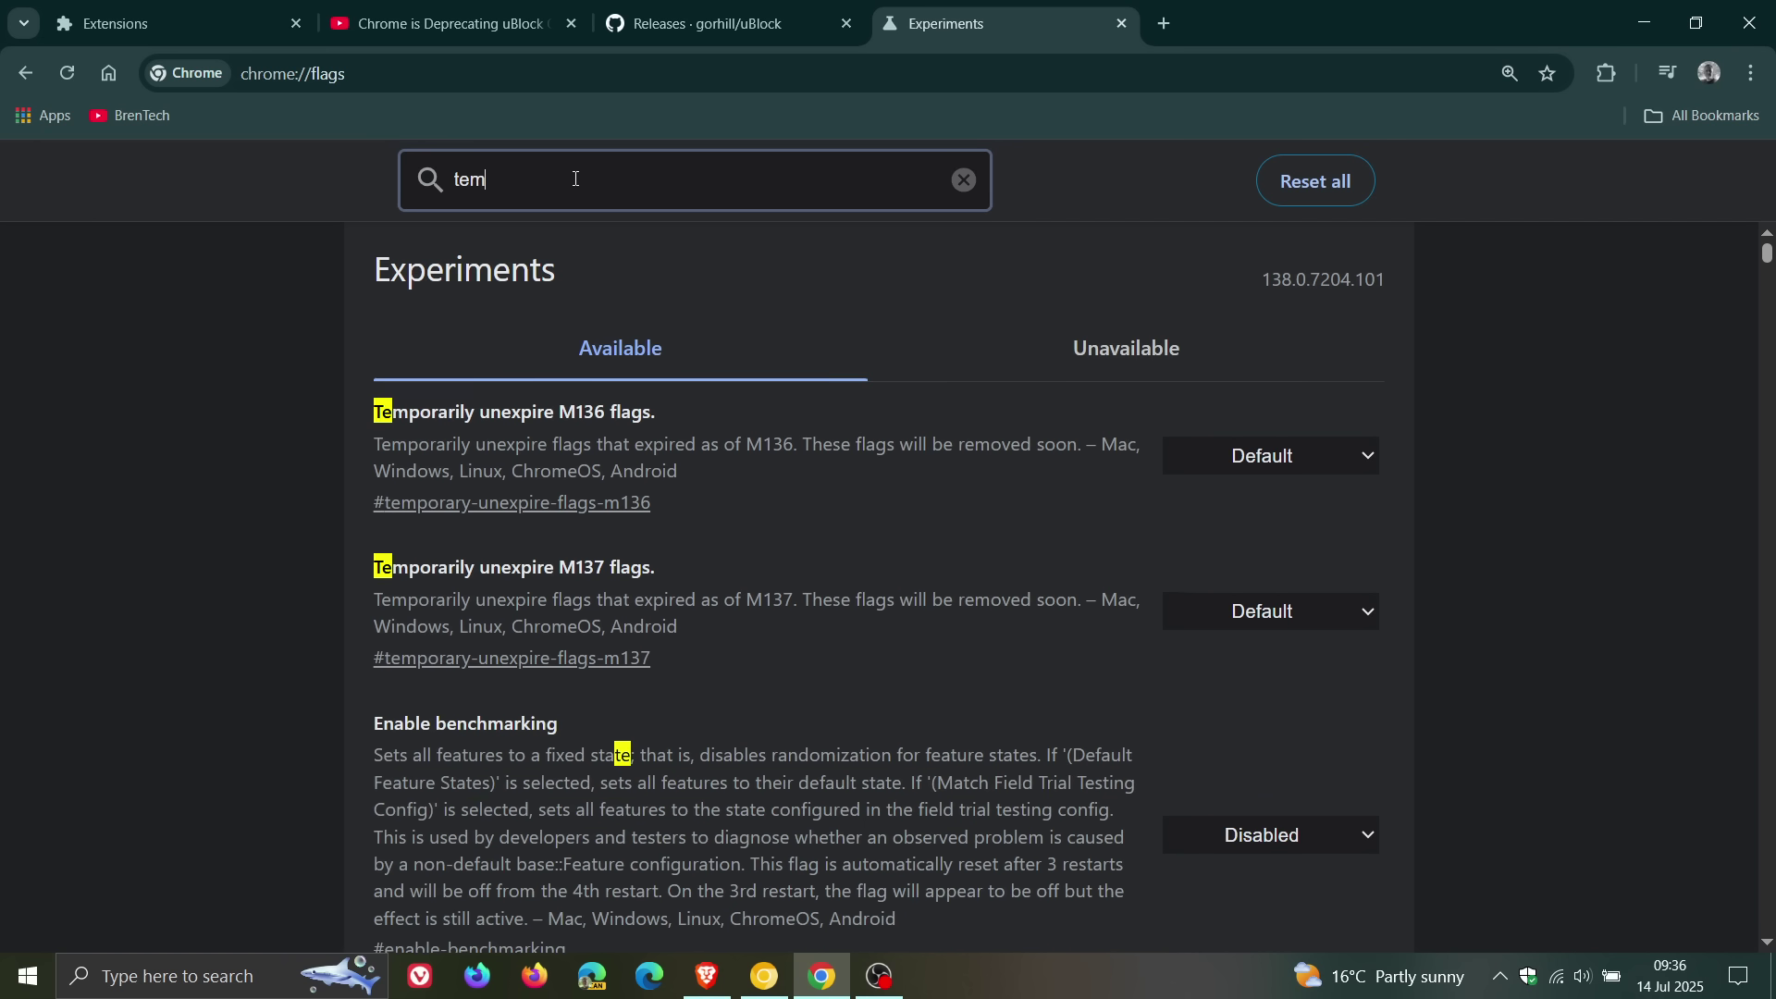
type("p")
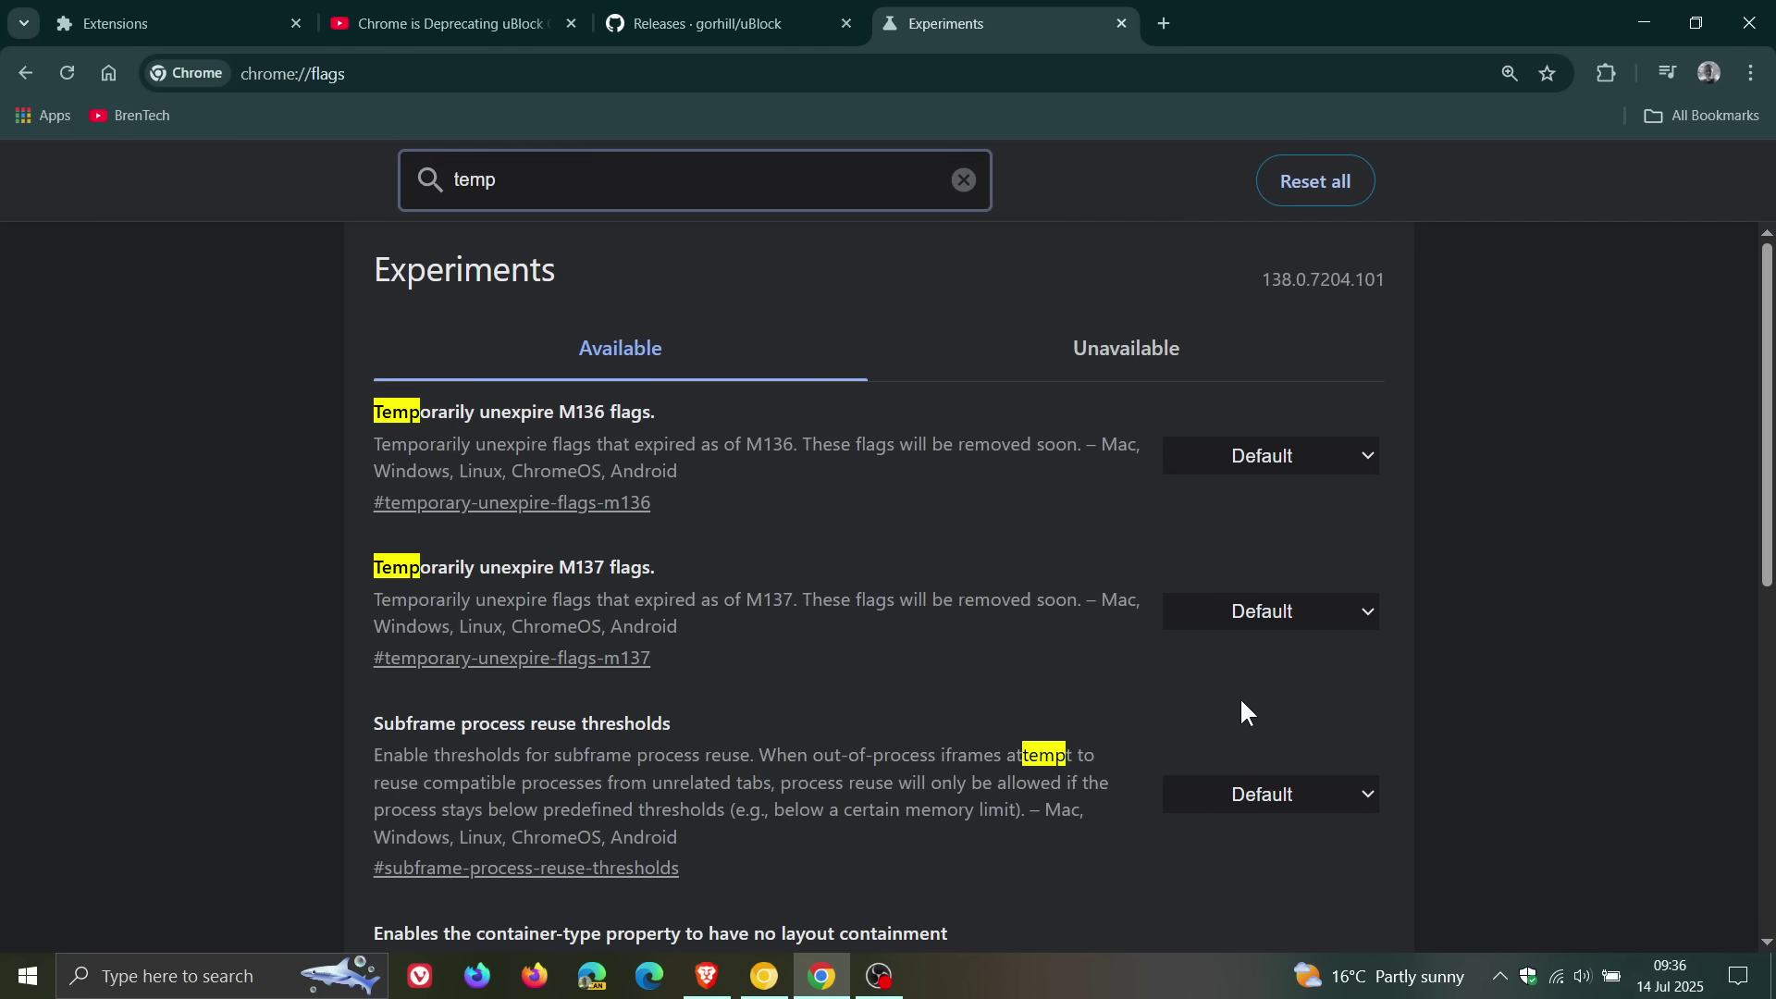
left_click(1242, 614)
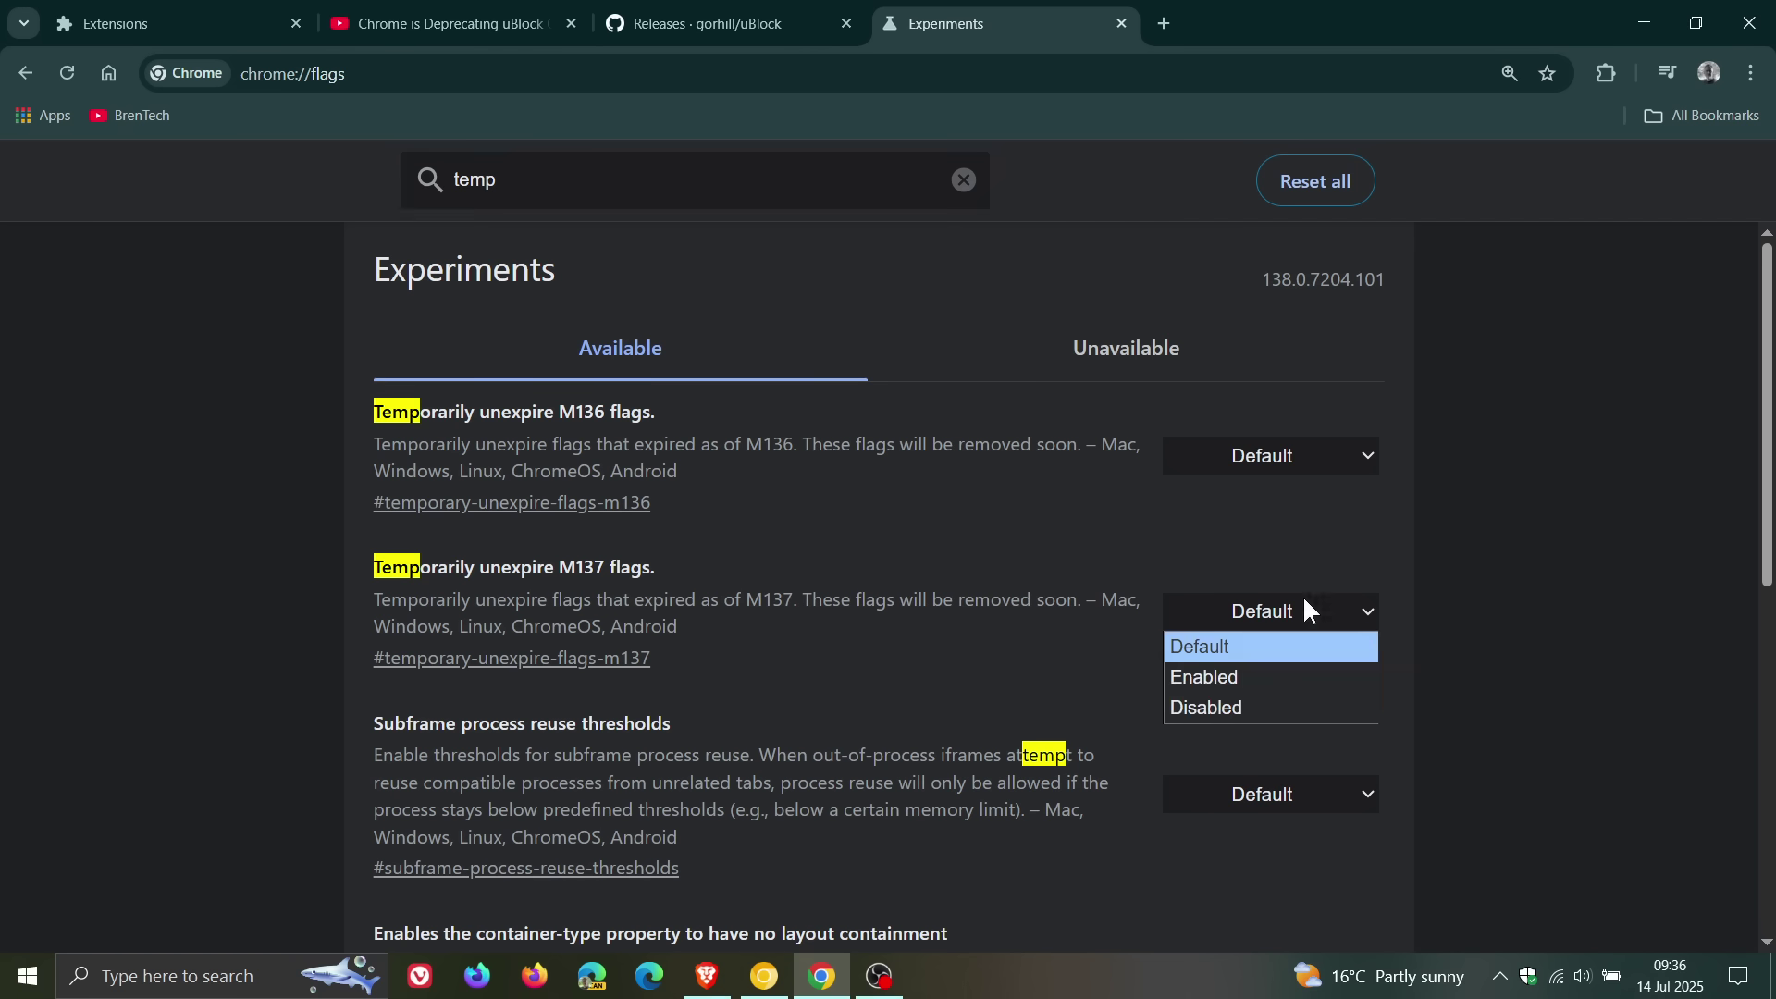
left_click(1304, 680)
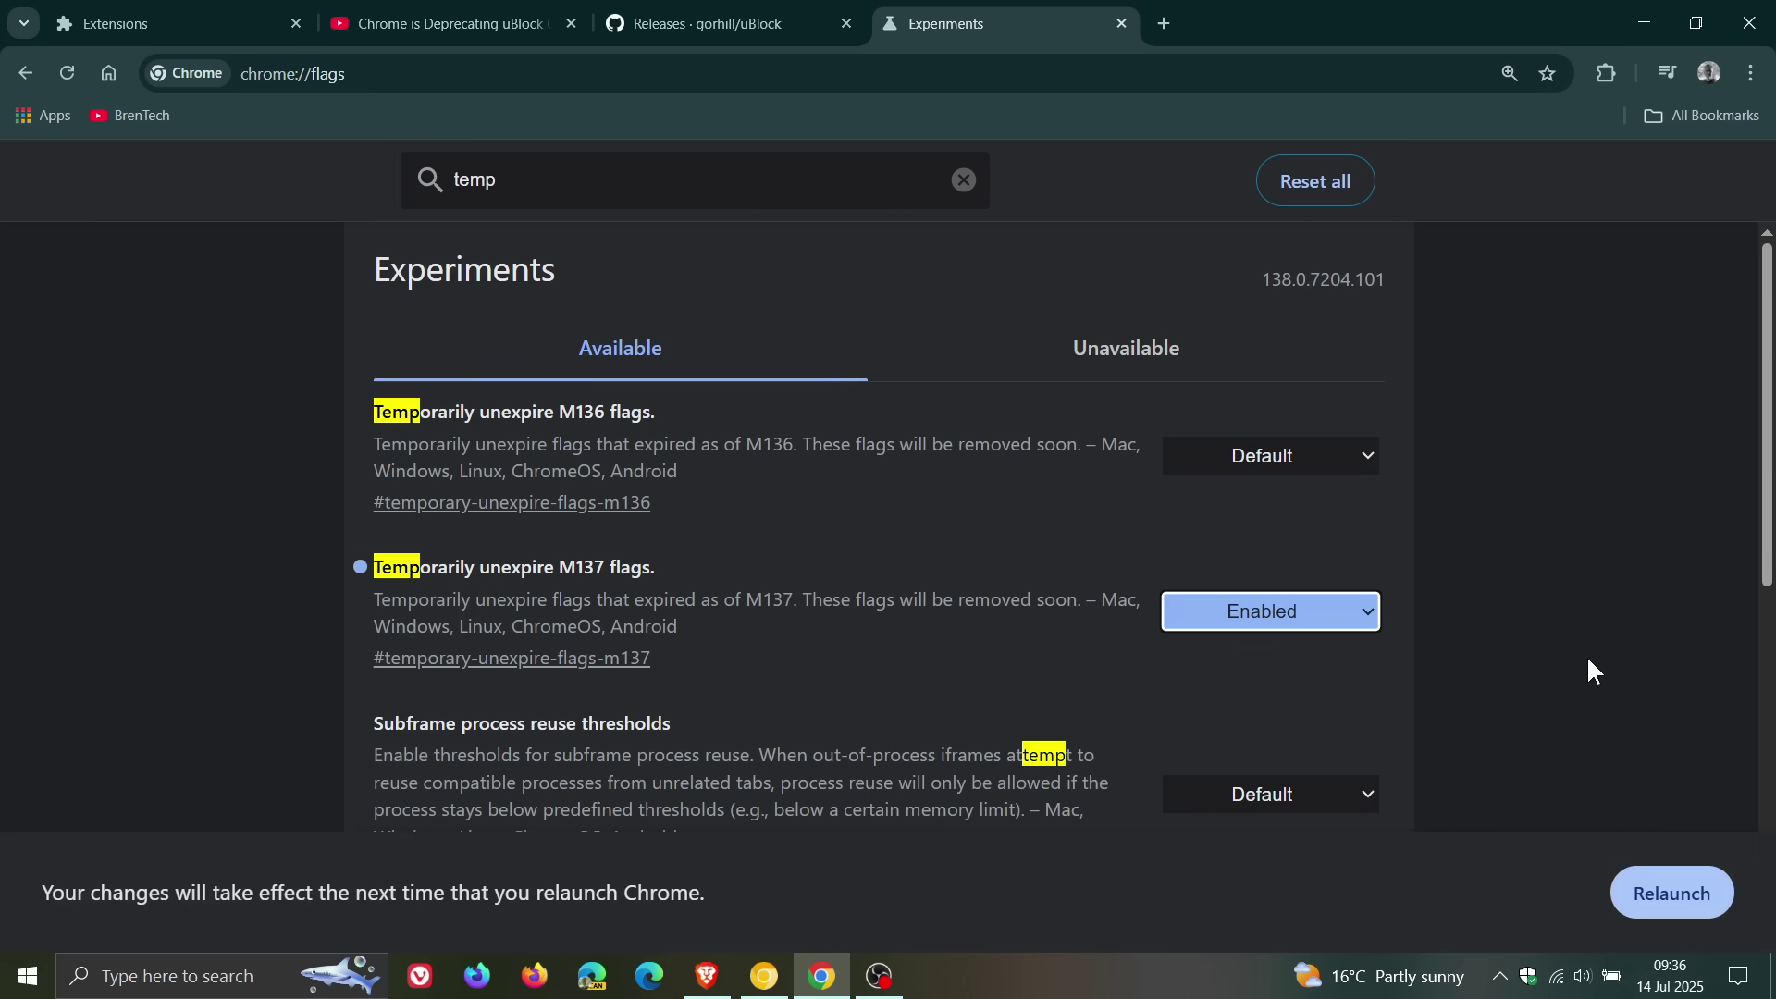
Relaunch Chrome to apply the M137 flag, then search the flags for 'mv2'.
left_click(1670, 894)
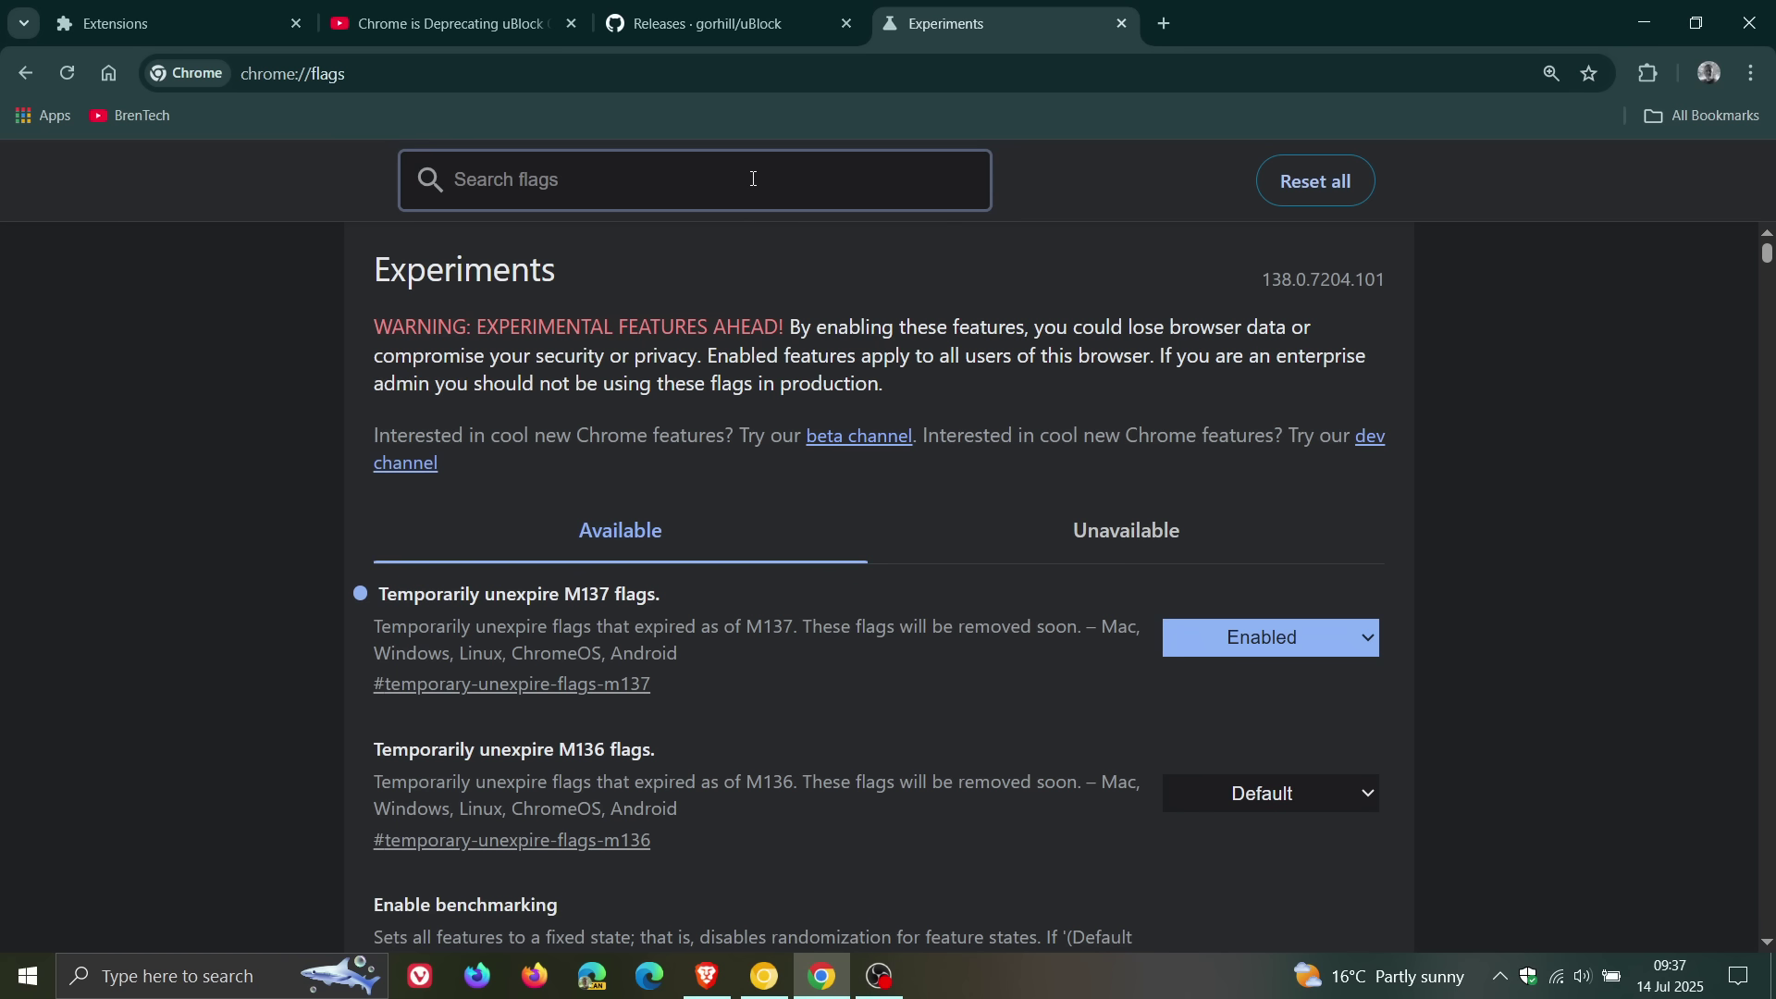
type("m")
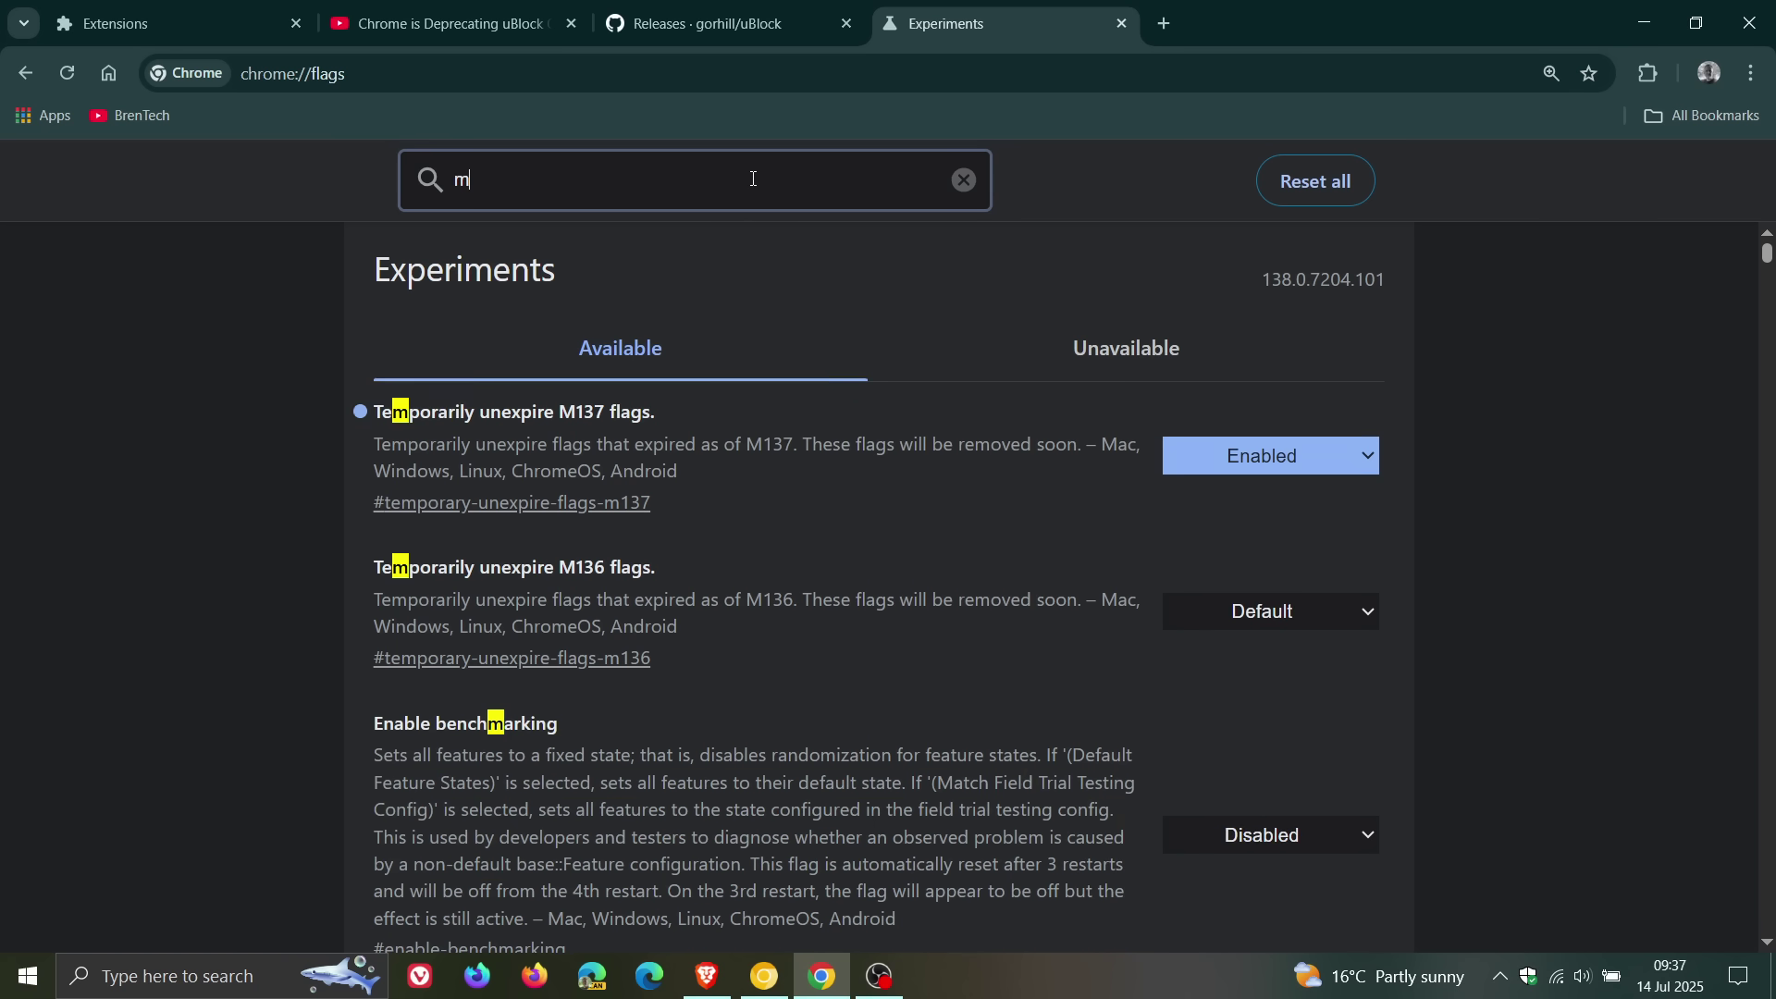
type("v2")
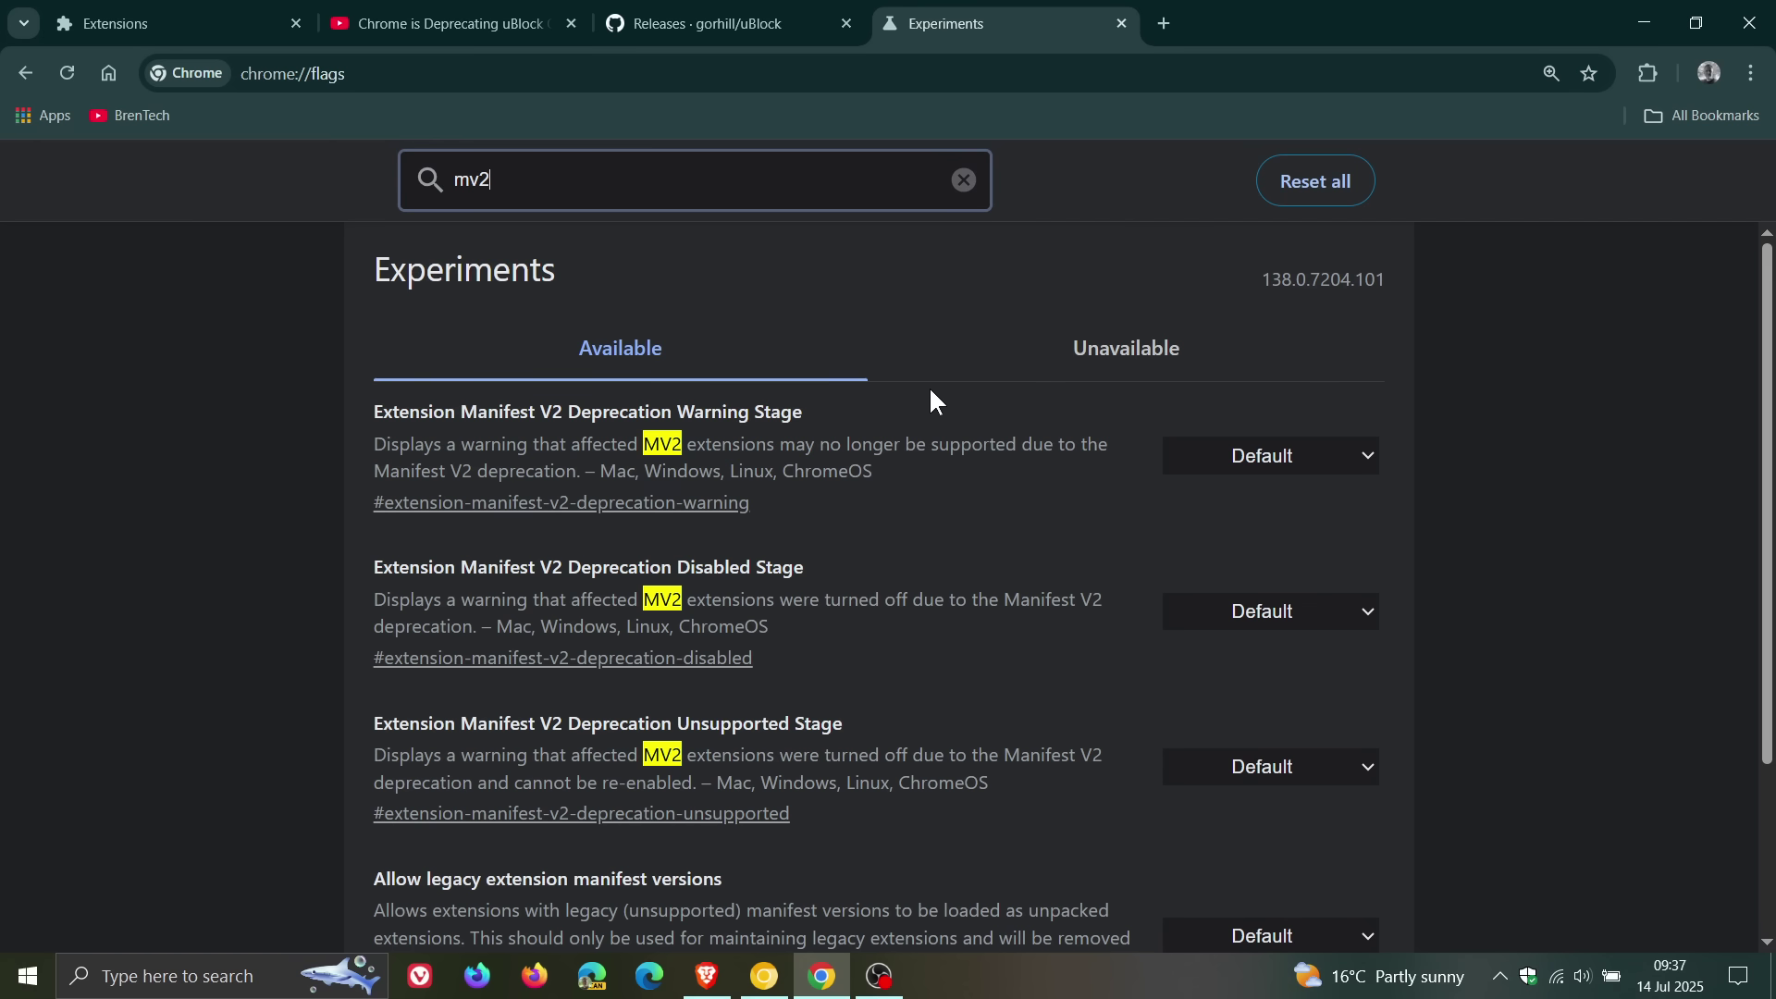
Set the Manifest V2 Deprecation Warning, Disabled and Unsupported stage flags to Disabled, then relaunch.
left_click(1196, 456)
left_click(1286, 554)
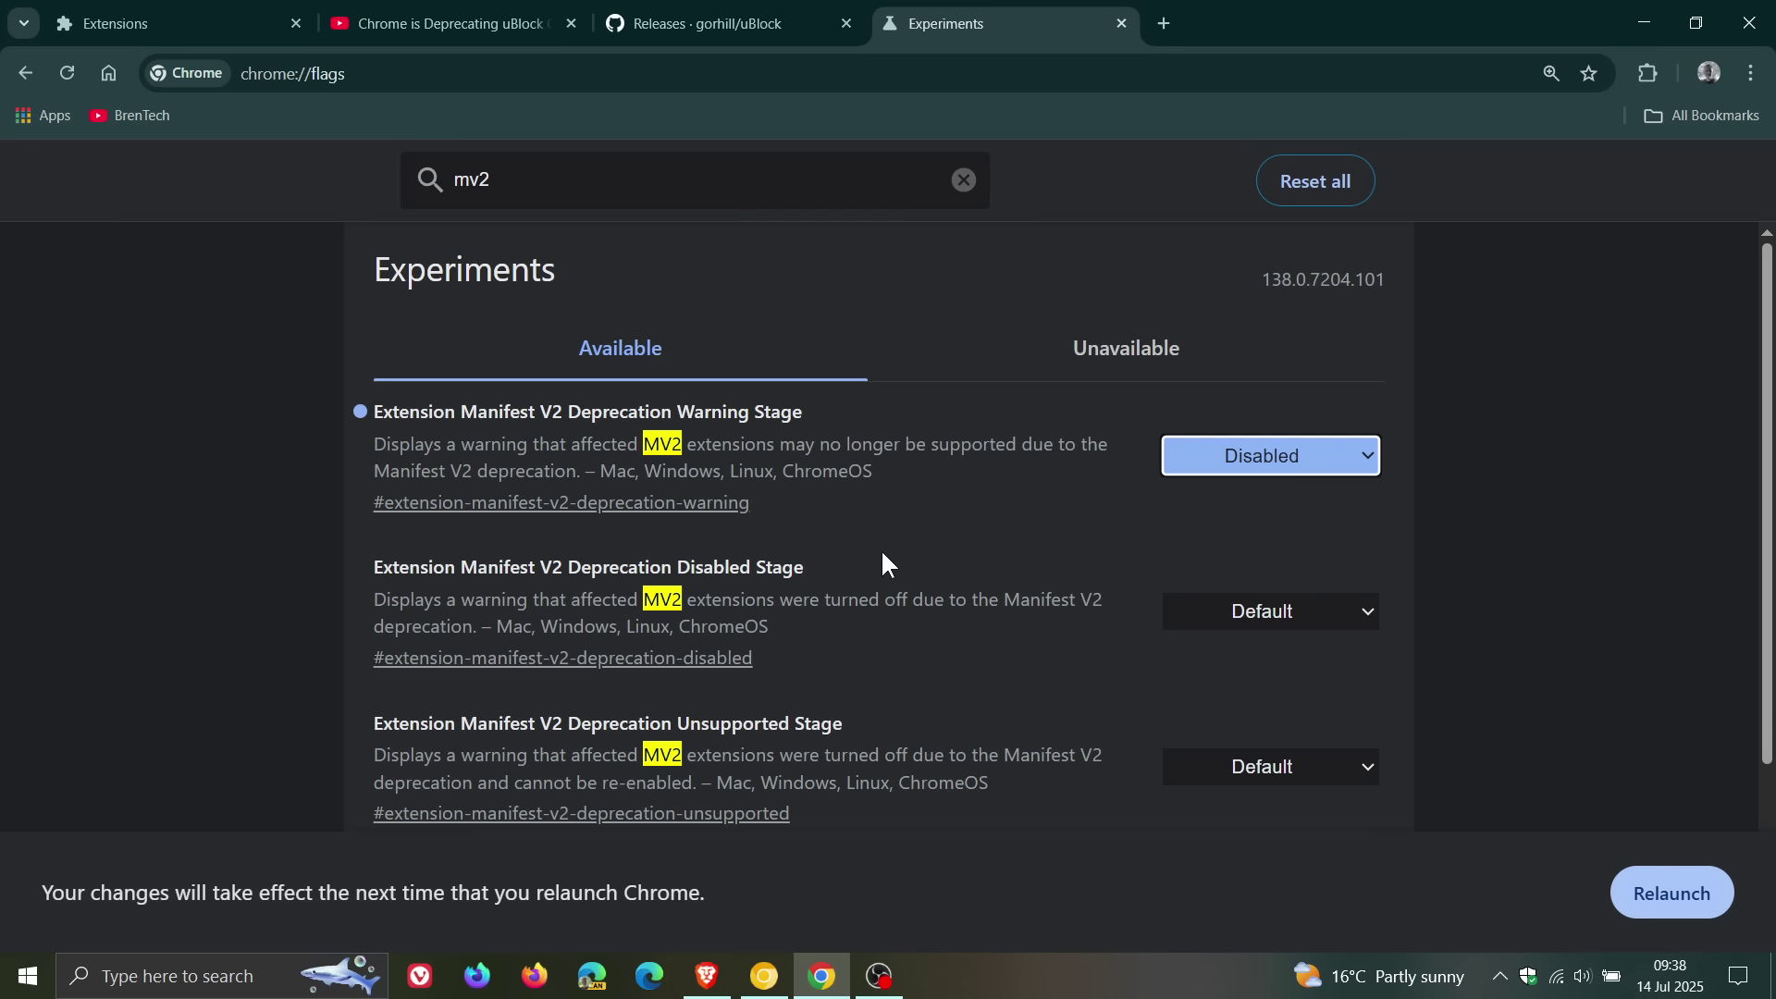
left_click(1239, 611)
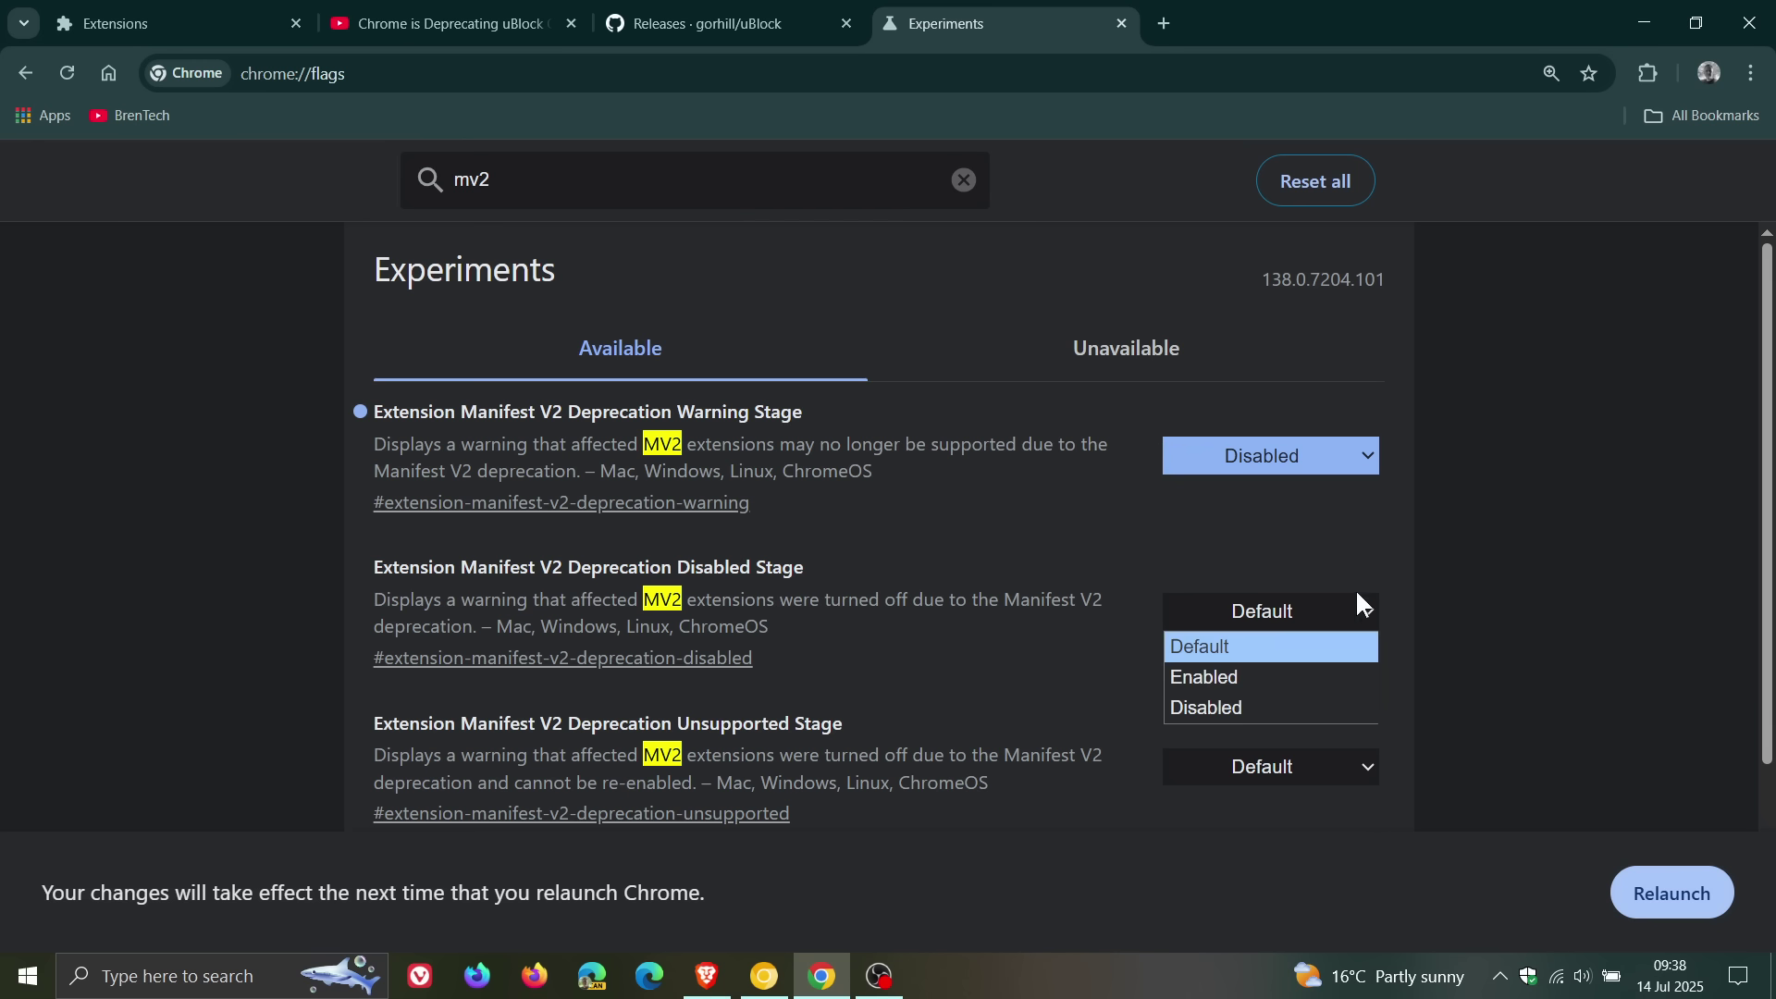
left_click(1267, 703)
scroll(1089, 546, "down", 1)
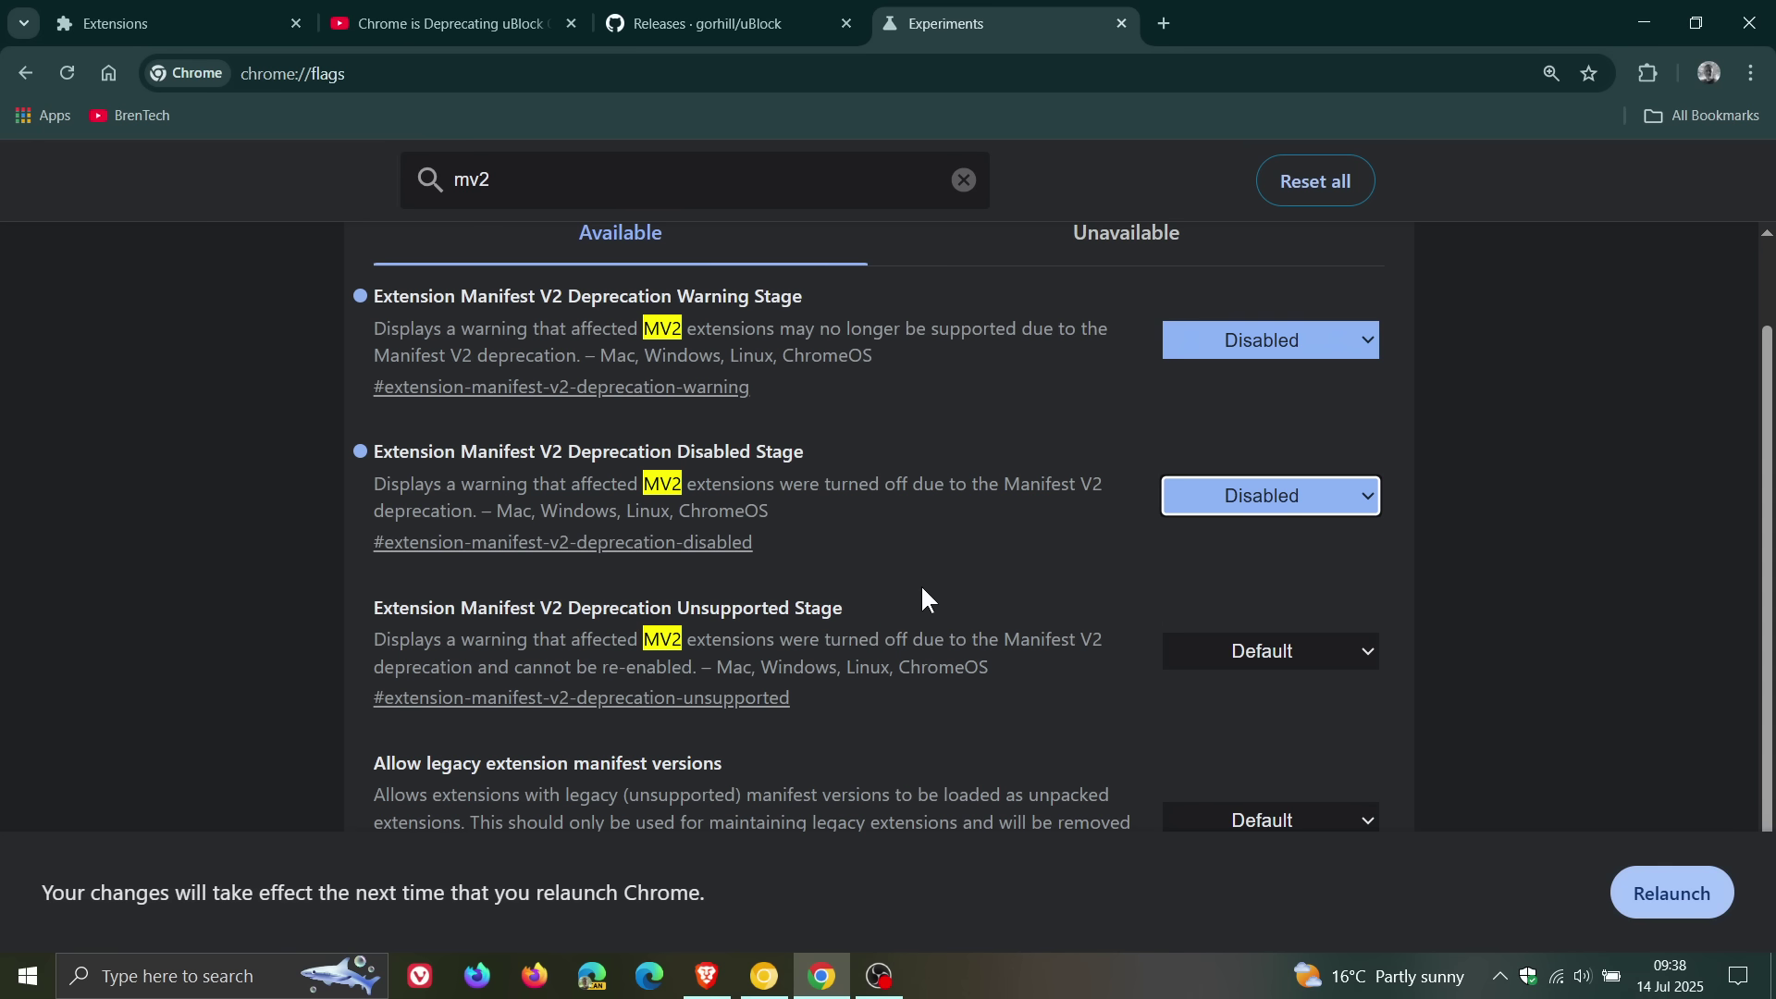
left_click(1280, 658)
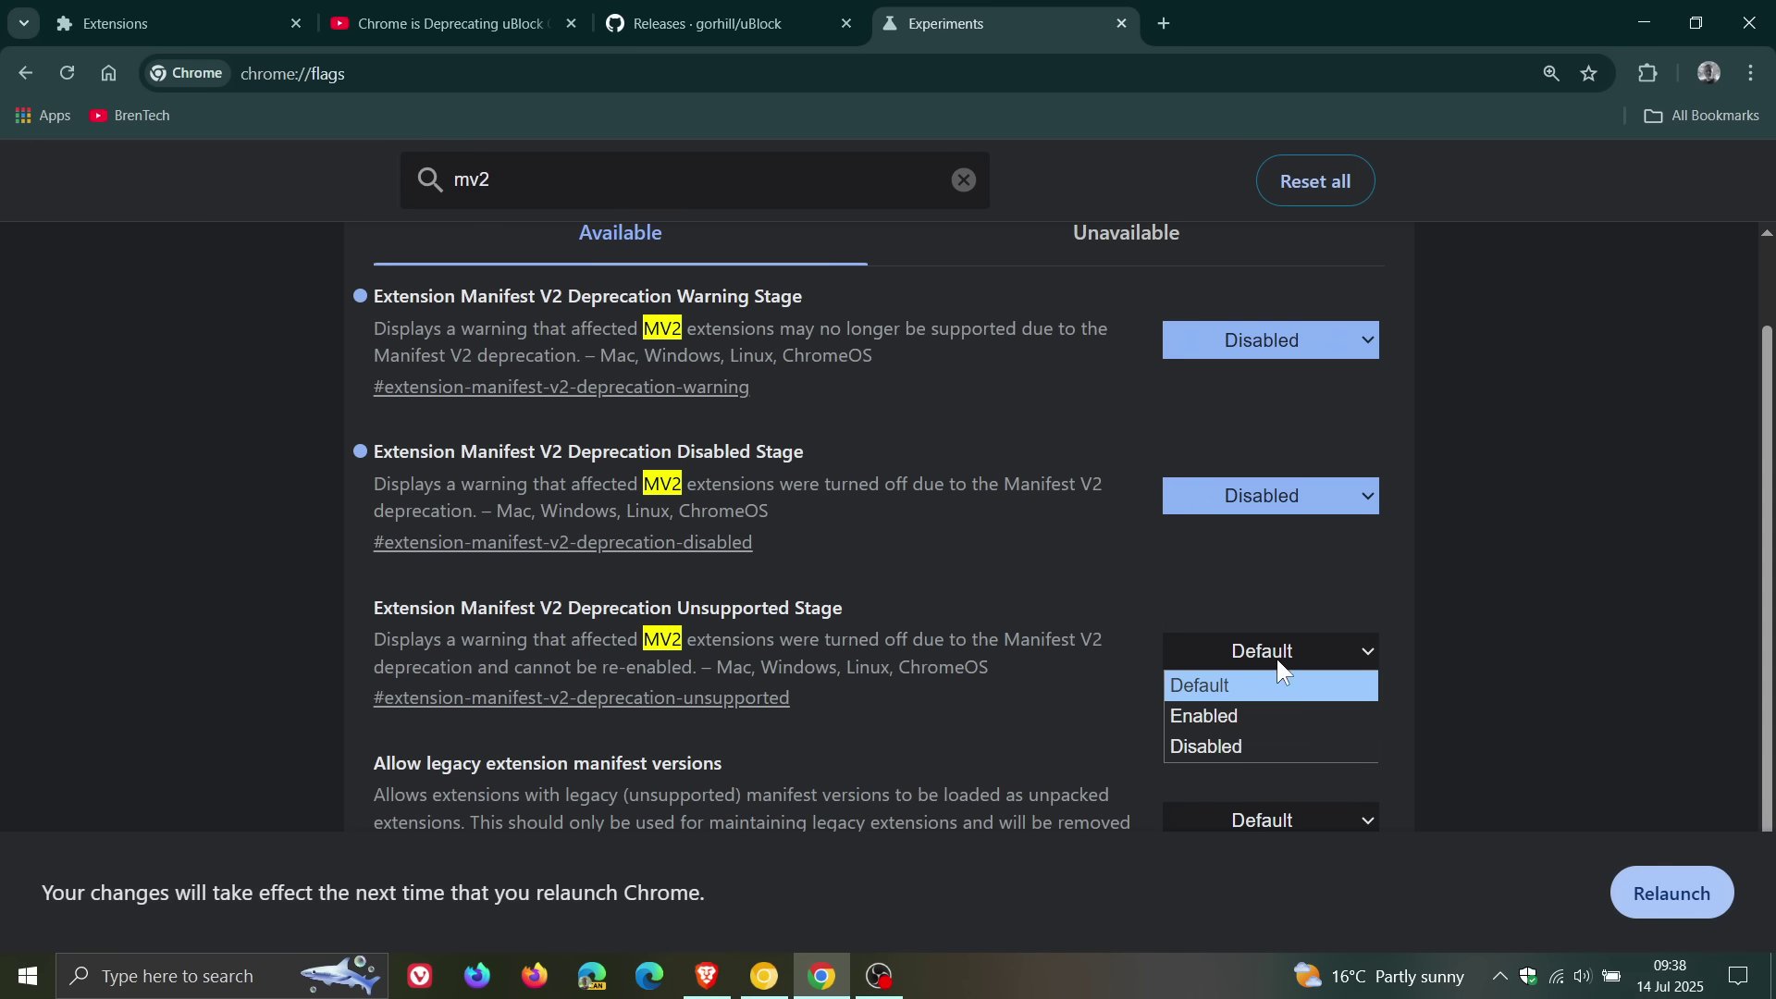
left_click(1307, 742)
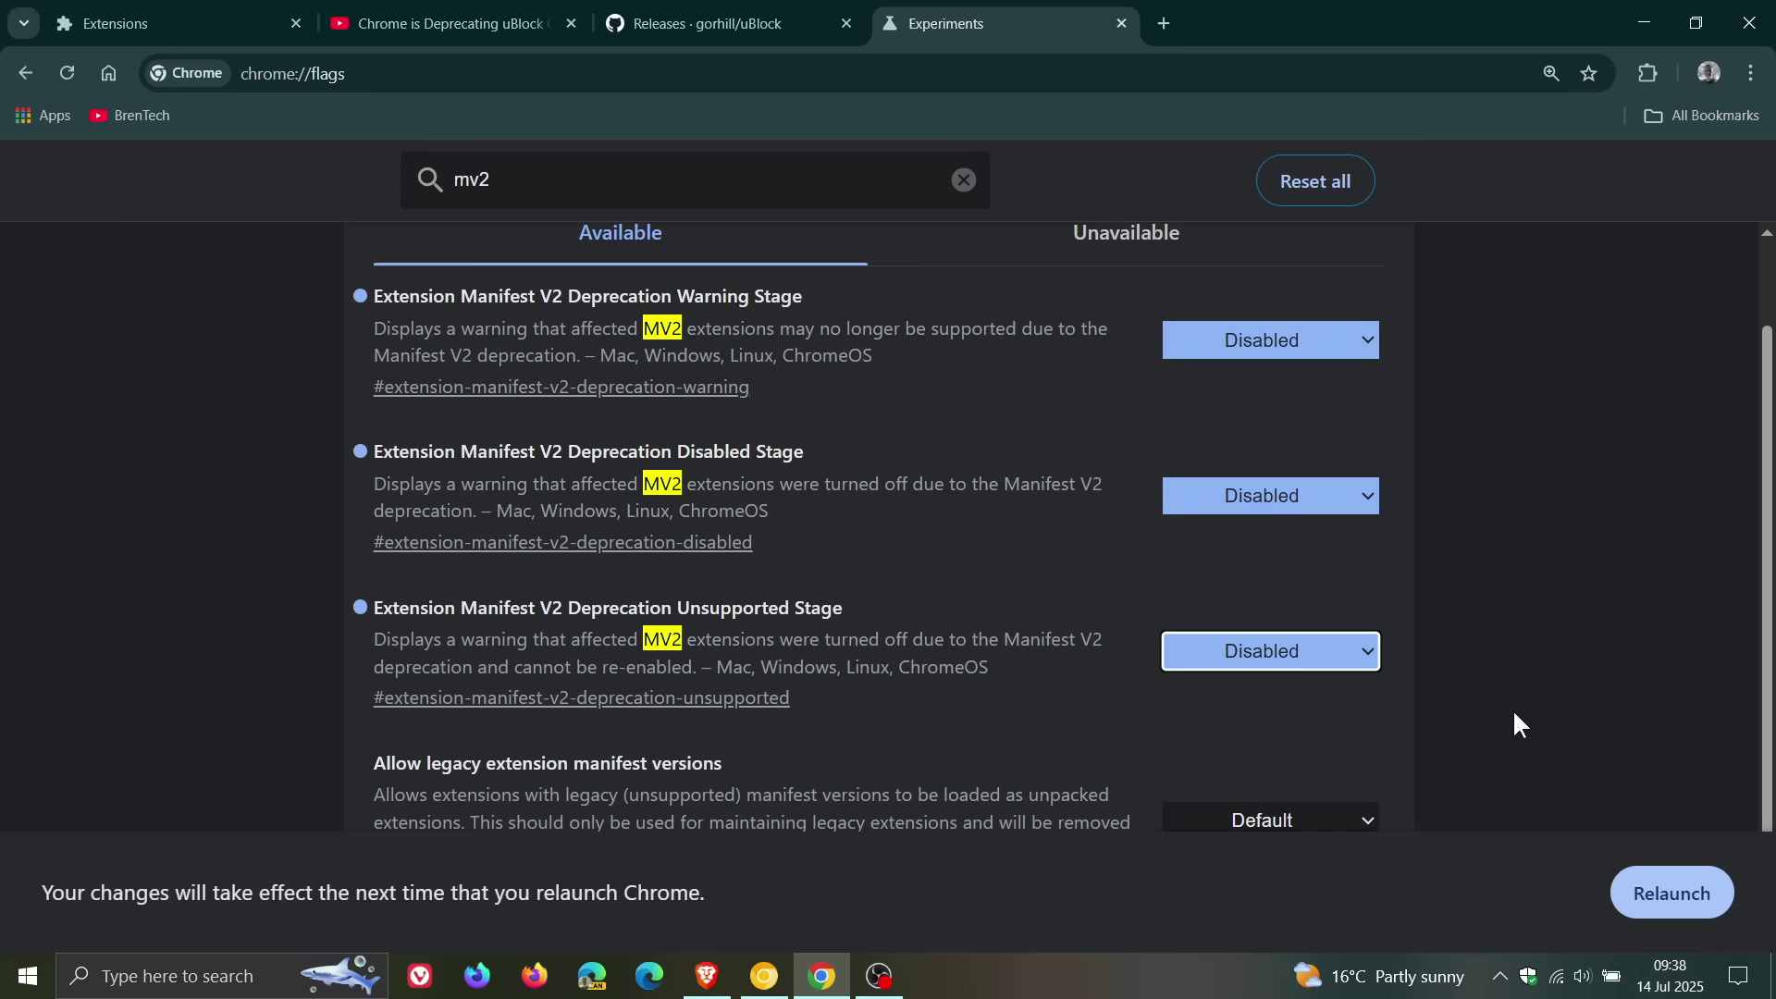
left_click(1656, 895)
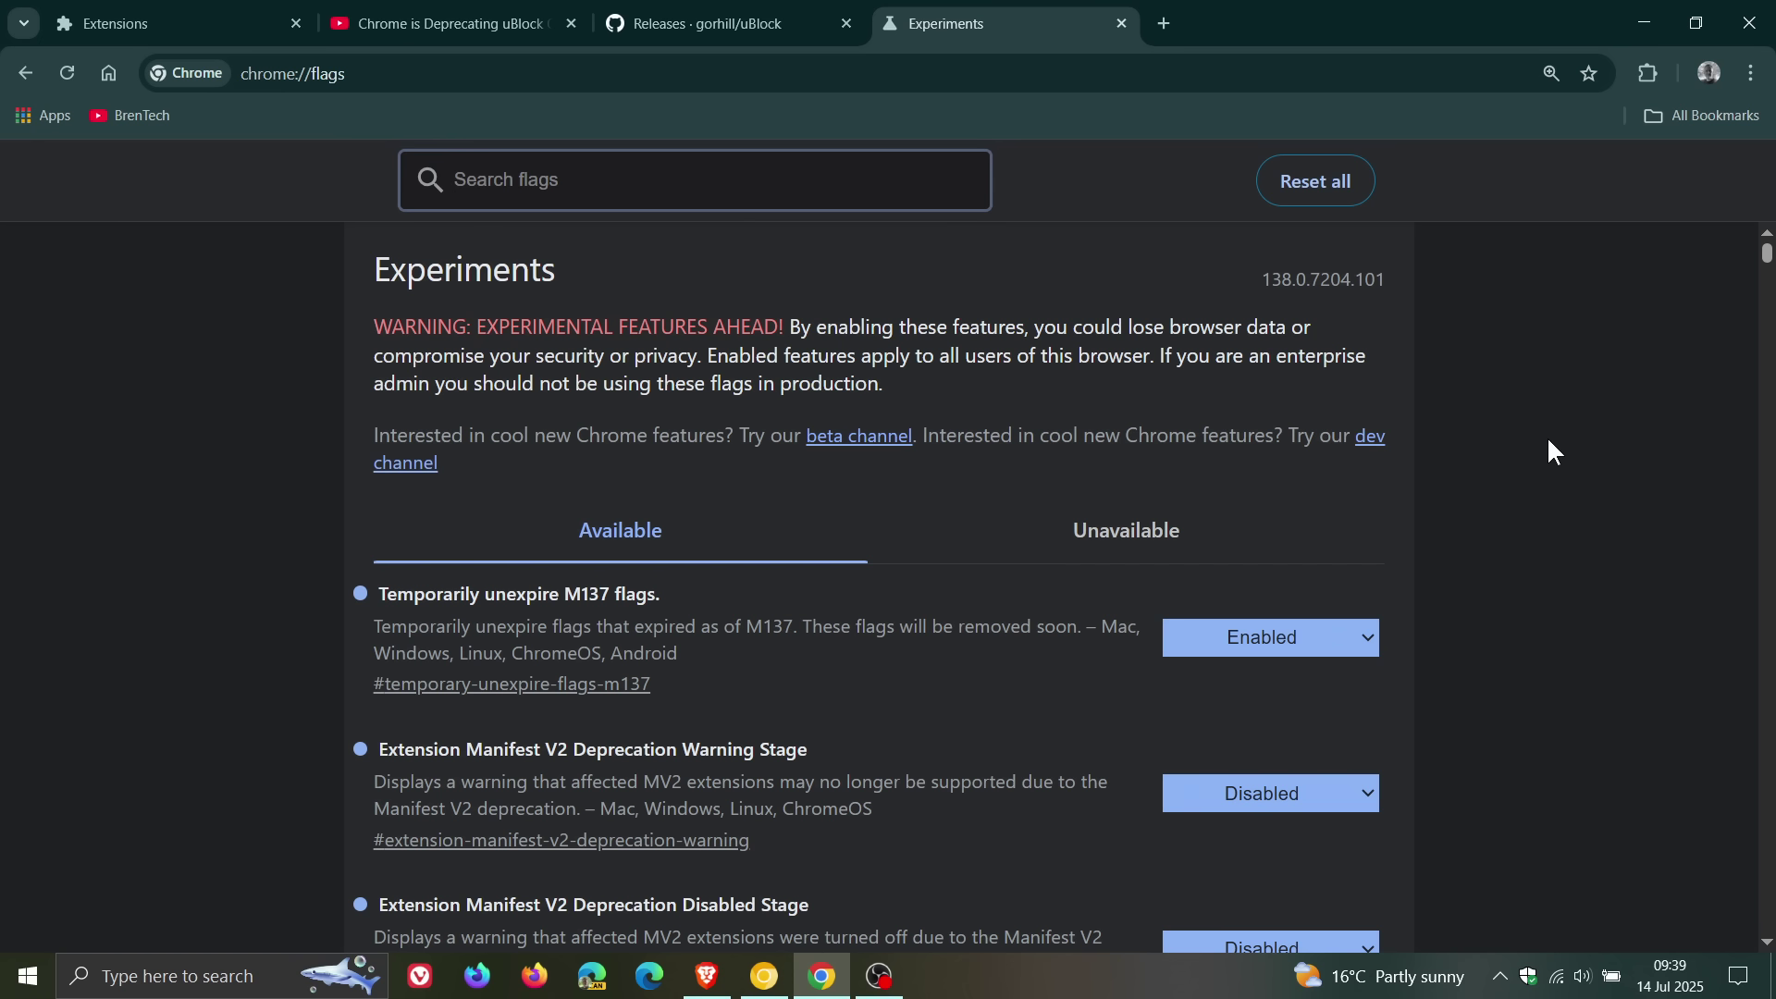
Search flags for 'manifest' and set Allow legacy extension manifest versions to Enabled.
type("mani")
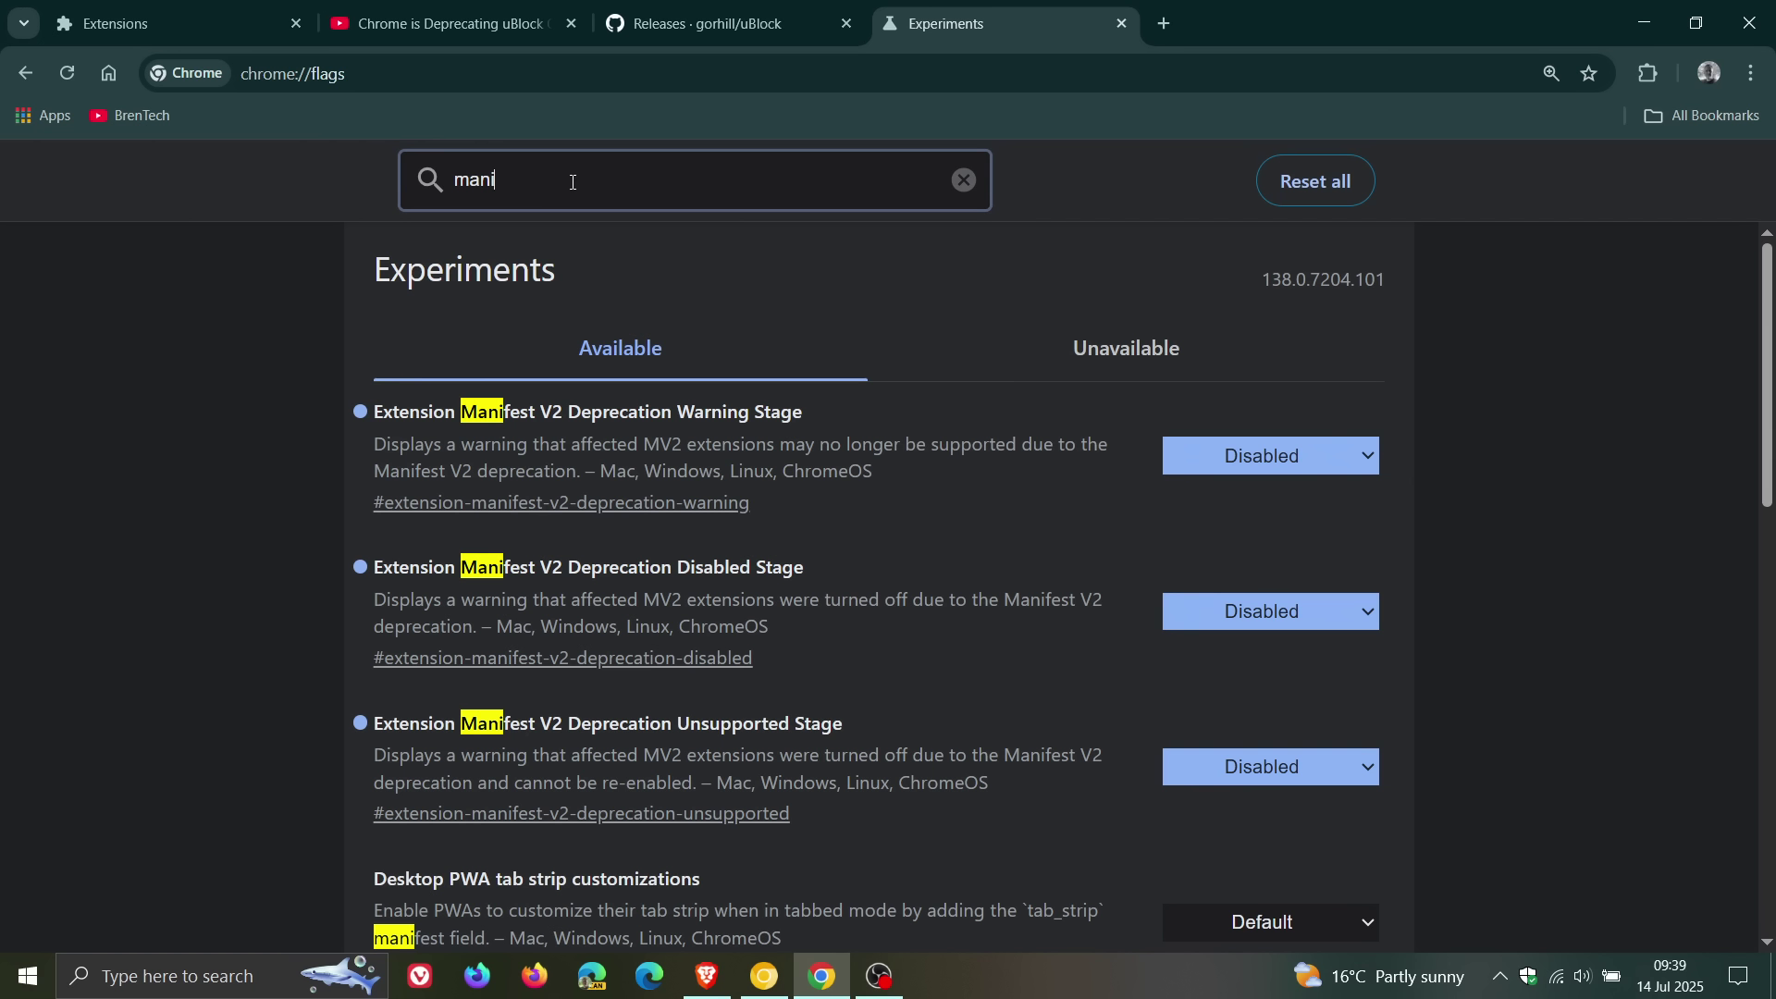
type("fest")
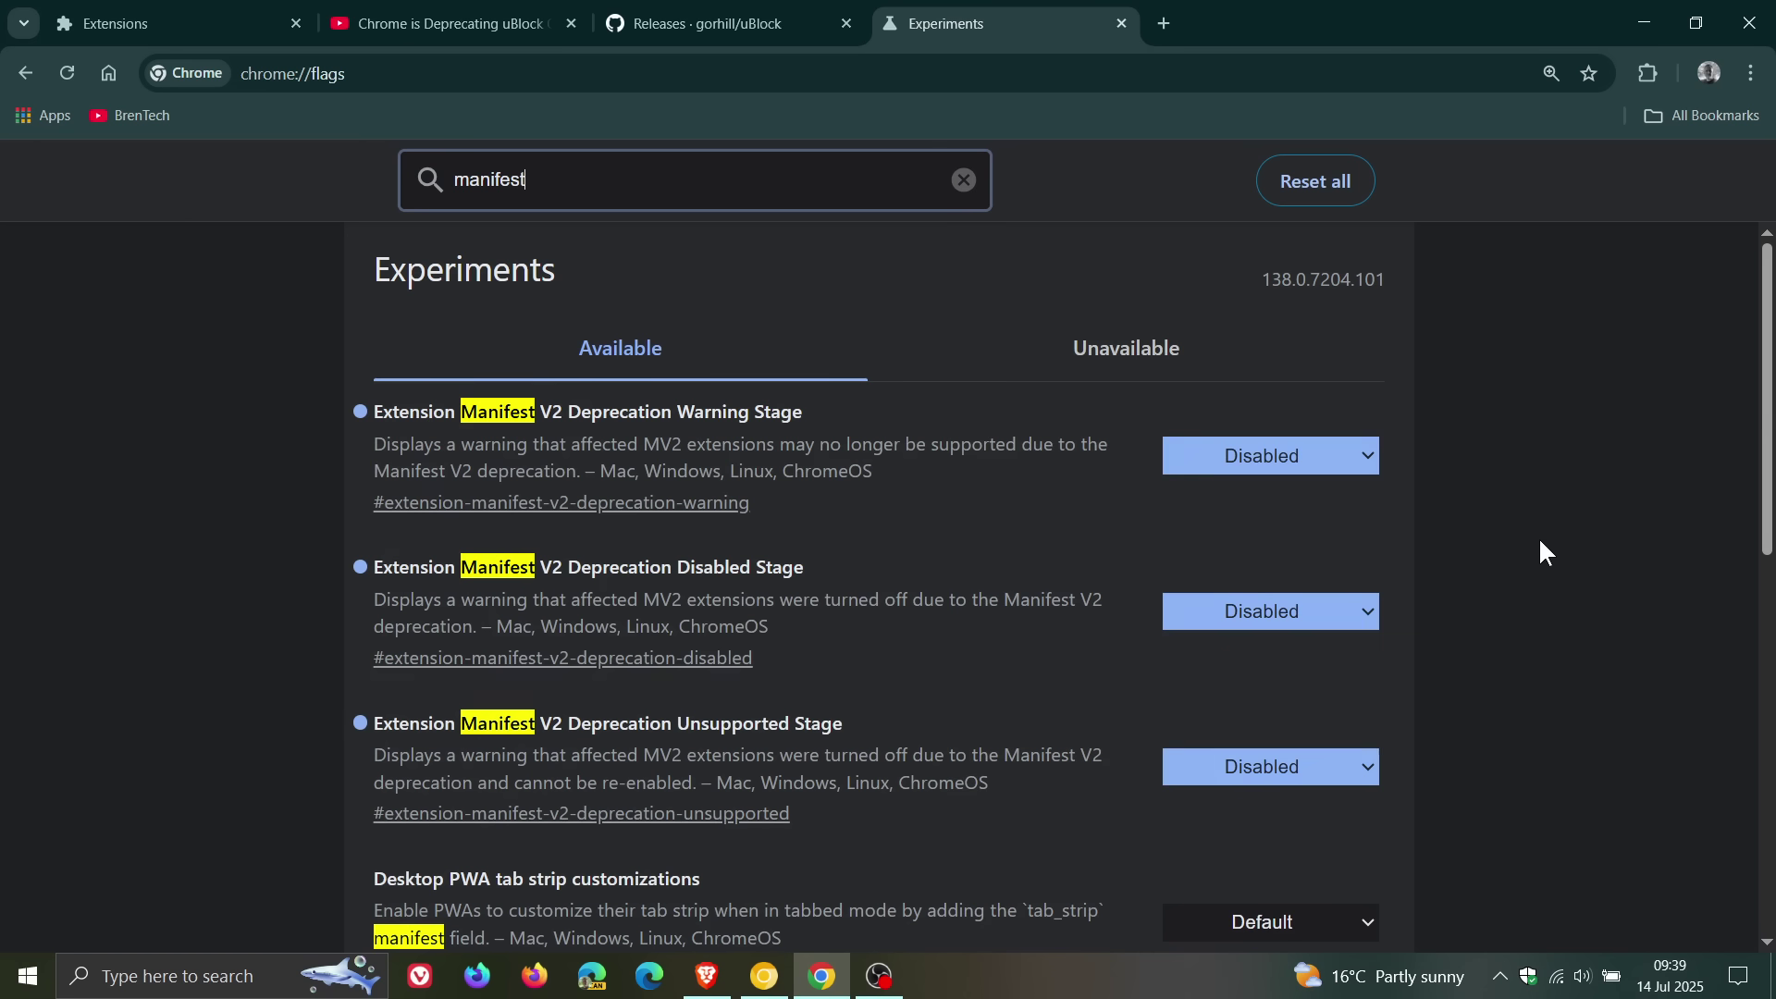
scroll(1540, 543, "down", 8)
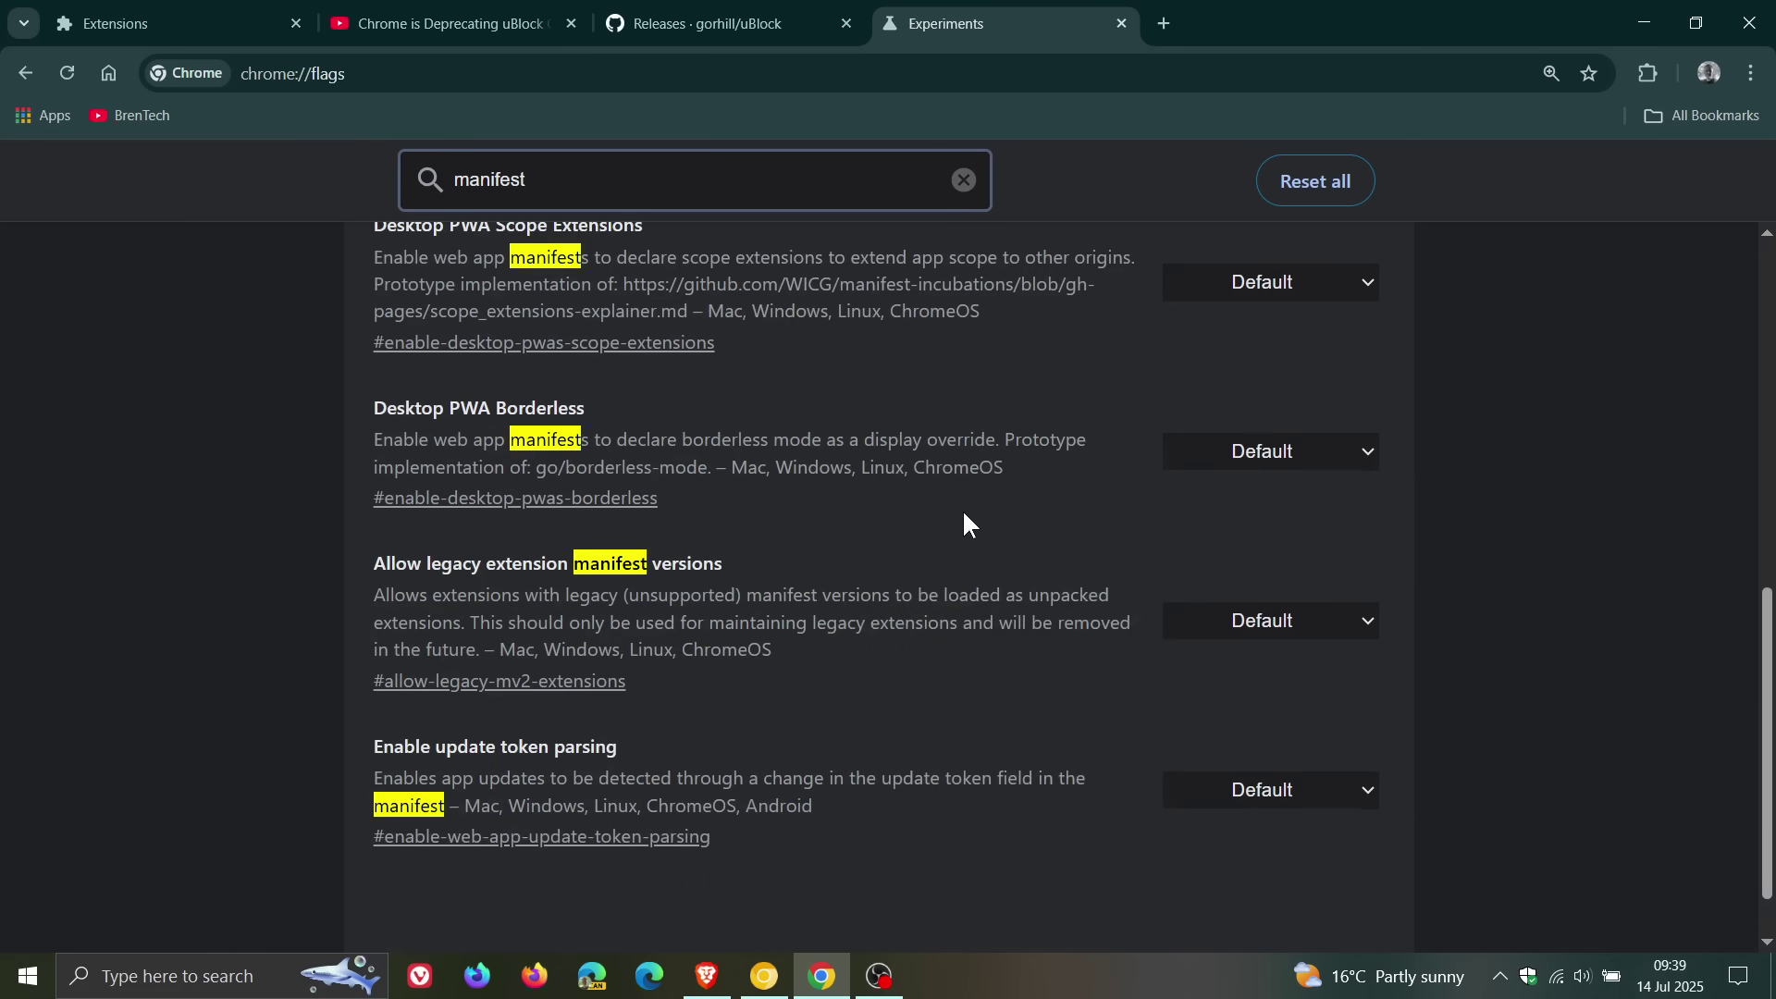
left_click(1282, 632)
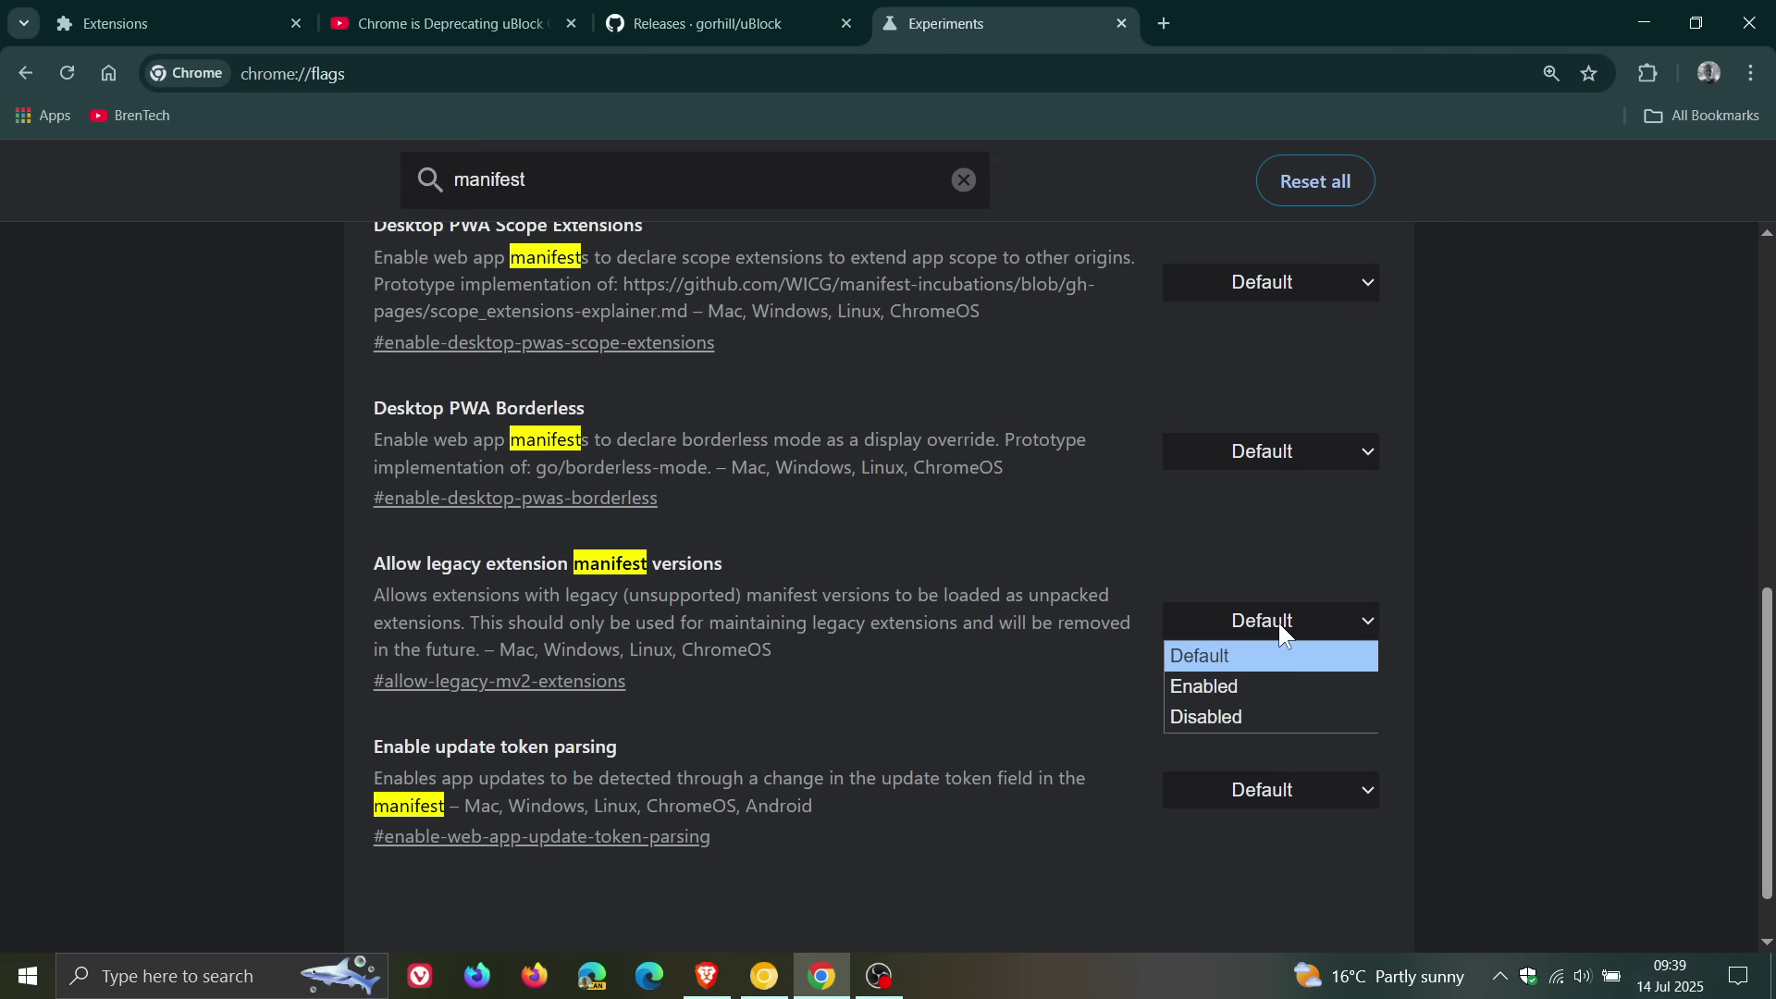
left_click(1204, 687)
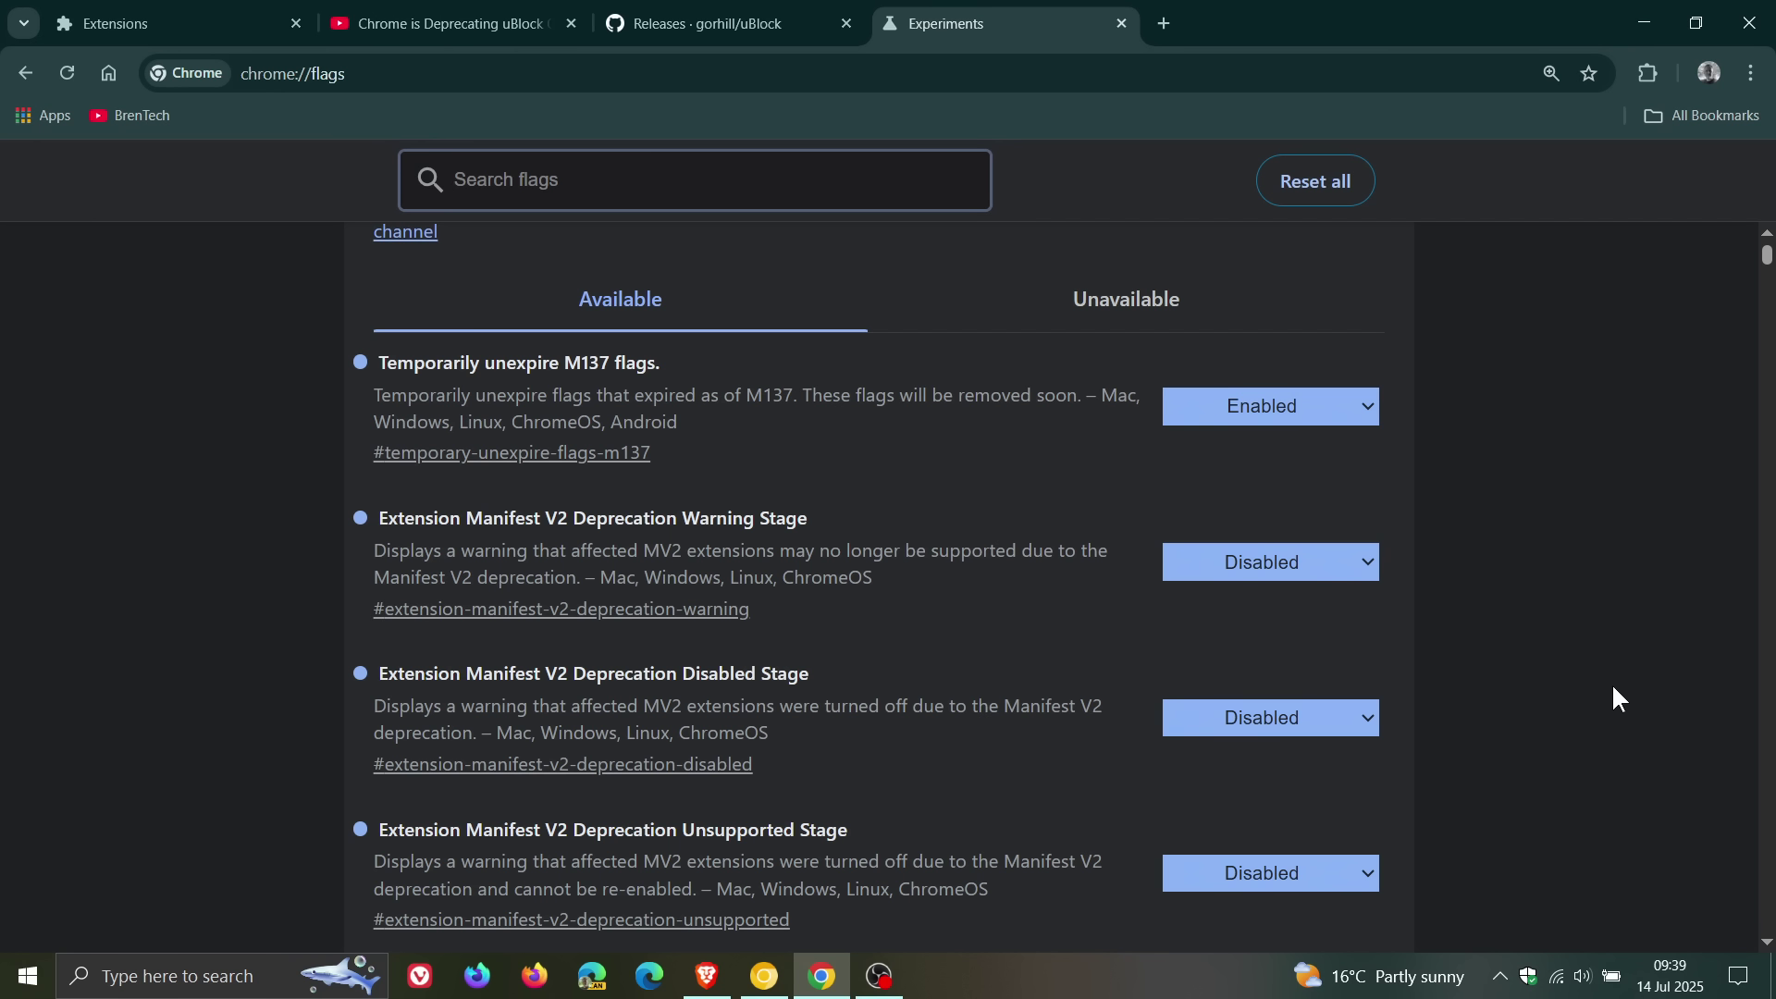
Scroll through the flags page and check the extensions page in the other browser window.
scroll(1574, 669, "down", 3)
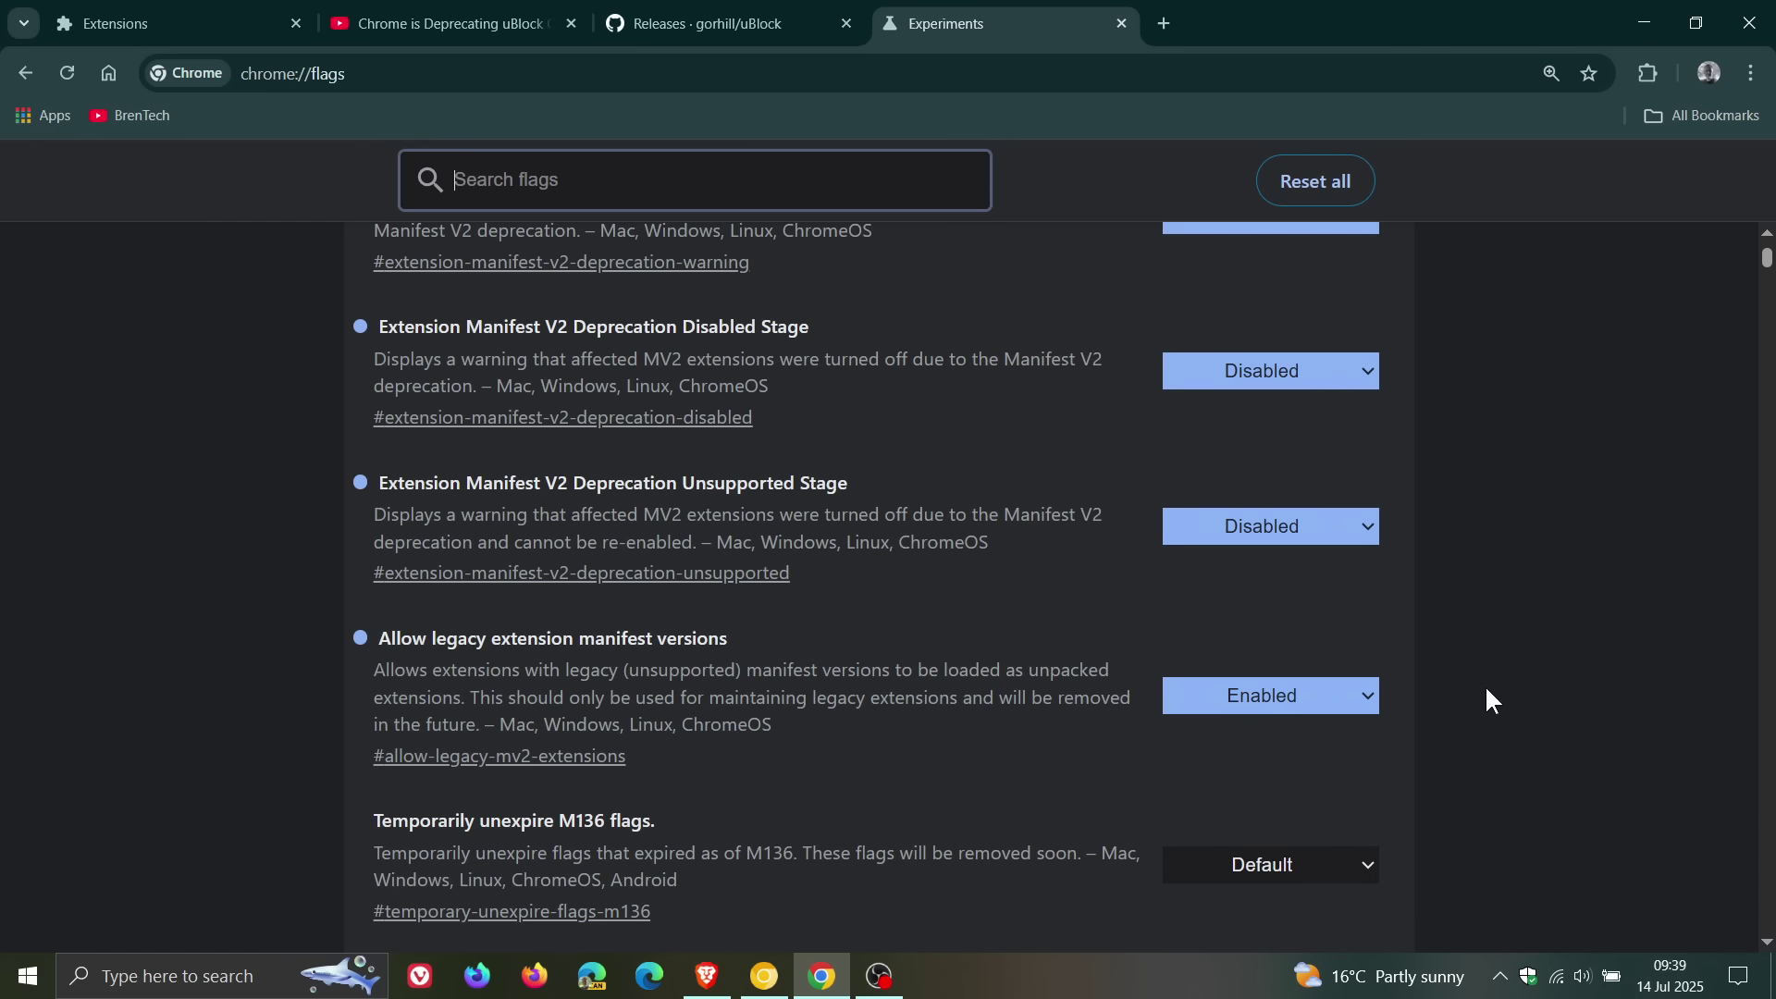
scroll(1489, 675, "up", 4)
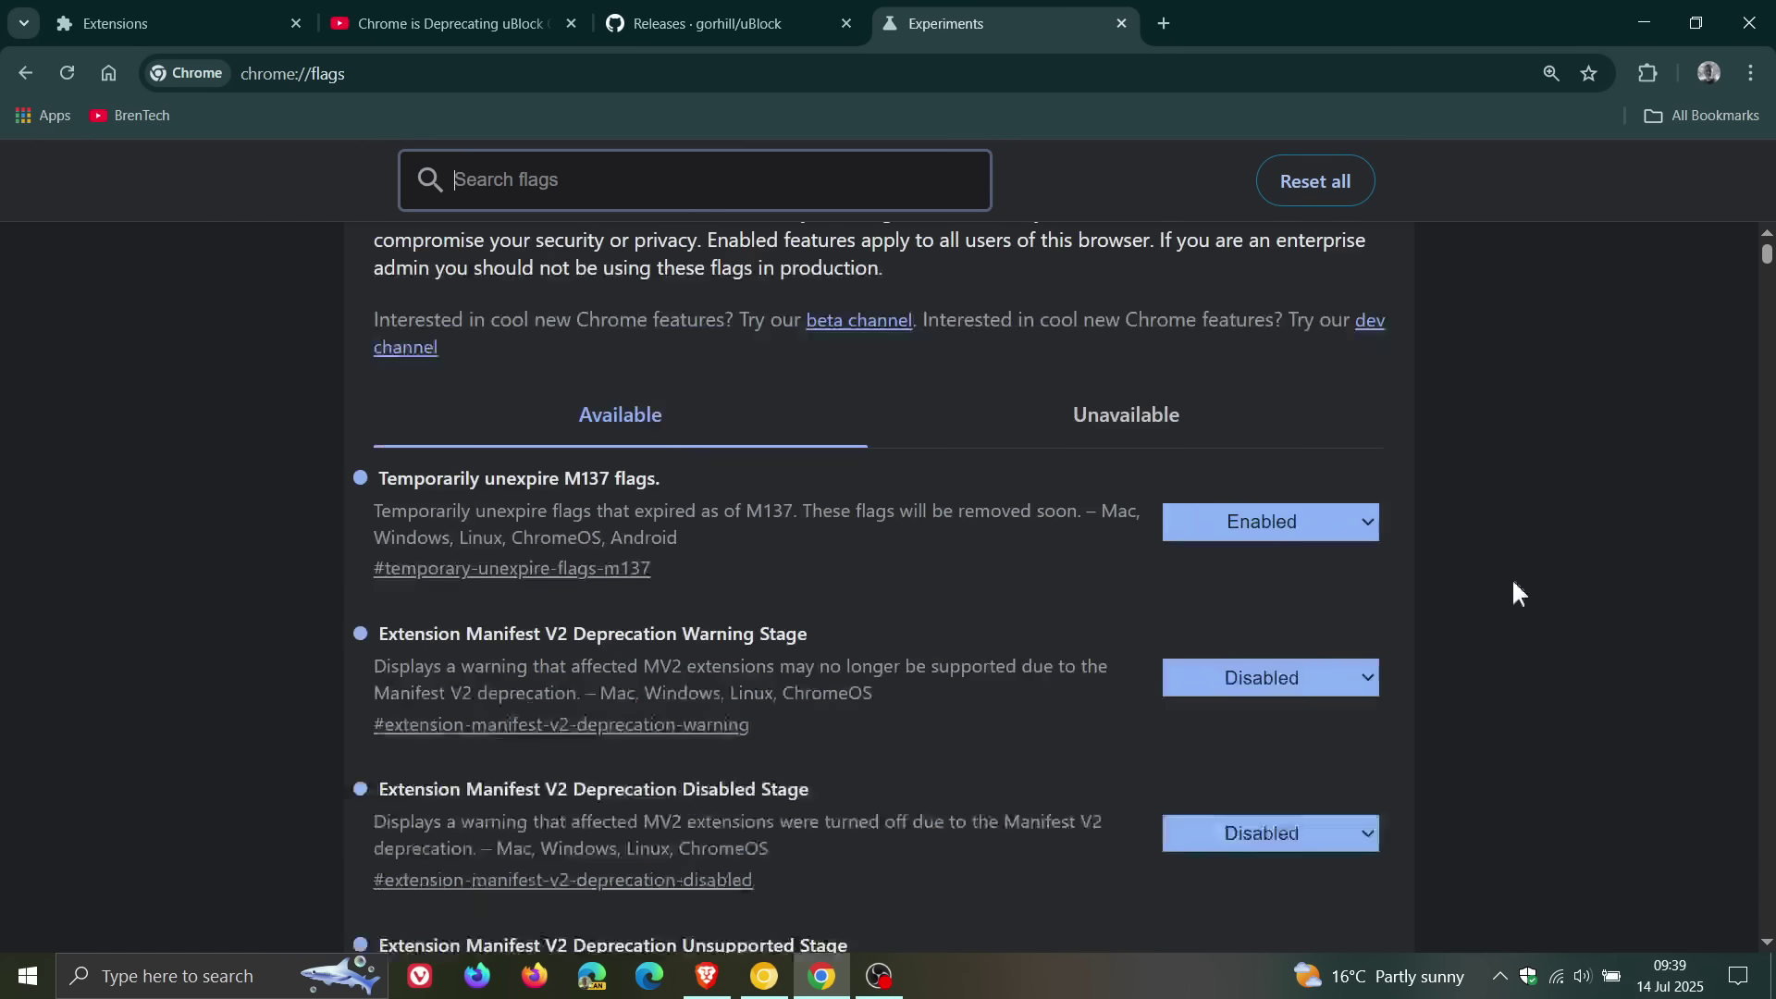
scroll(1584, 584, "down", 2)
scroll(1496, 685, "down", 2)
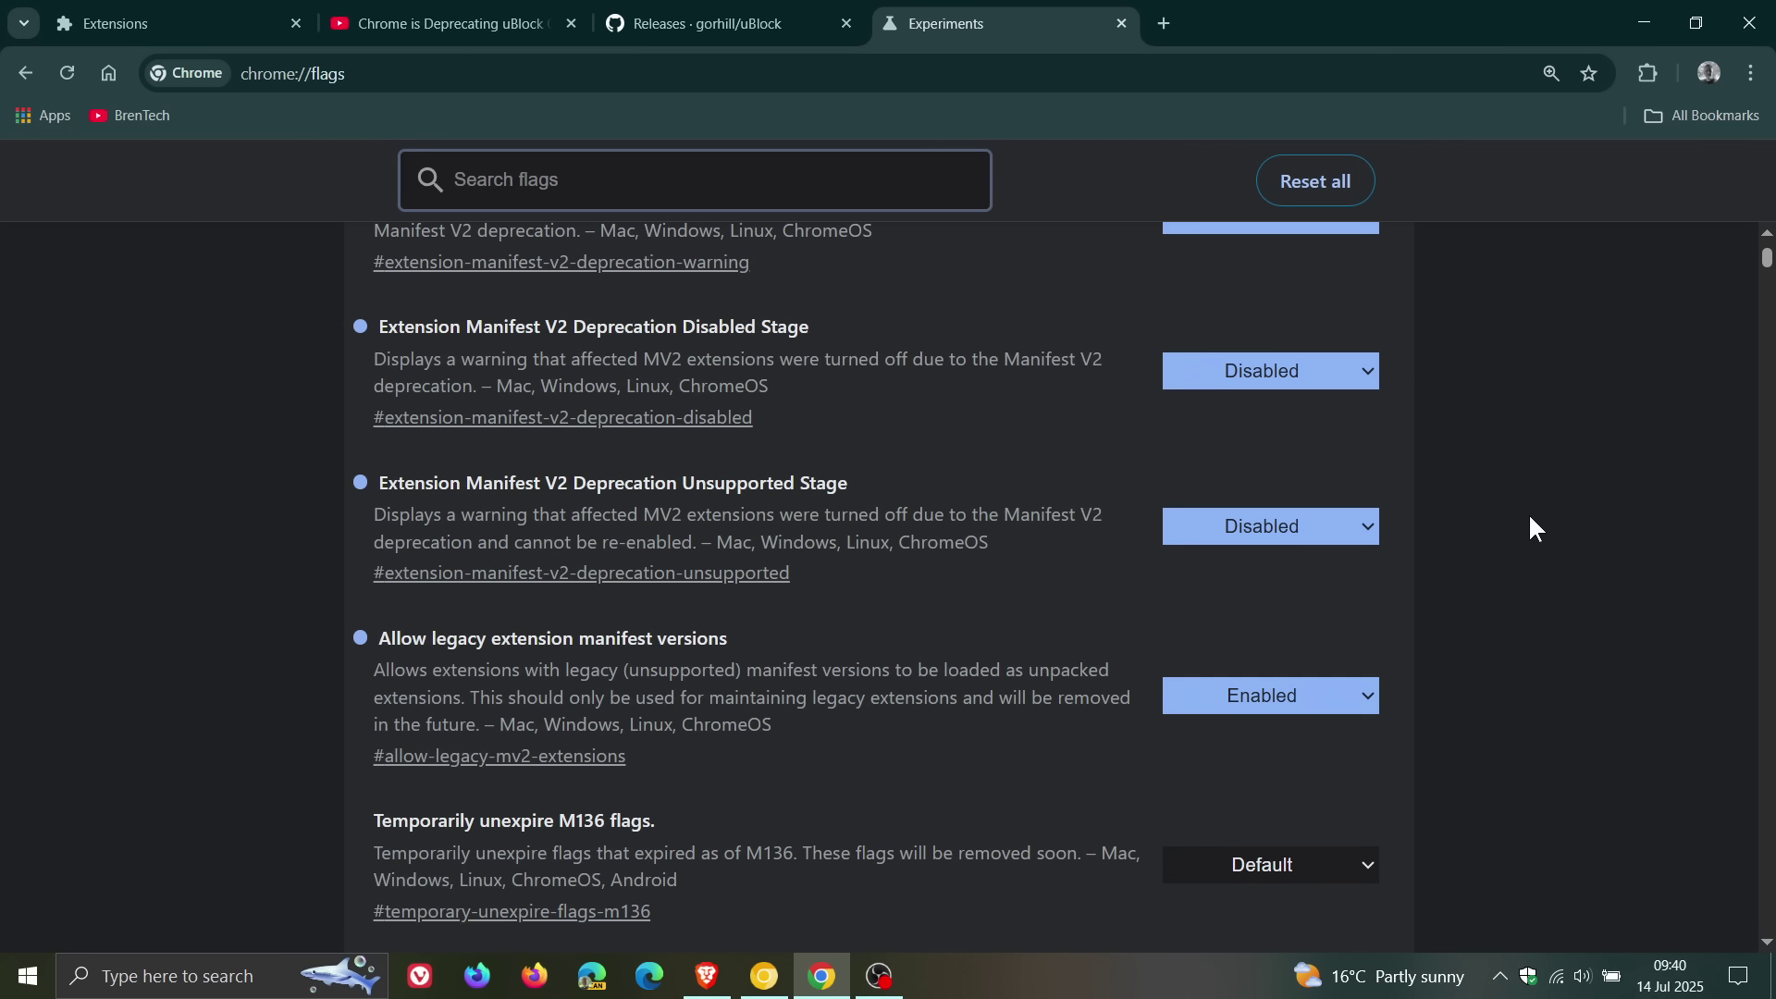
left_click(764, 976)
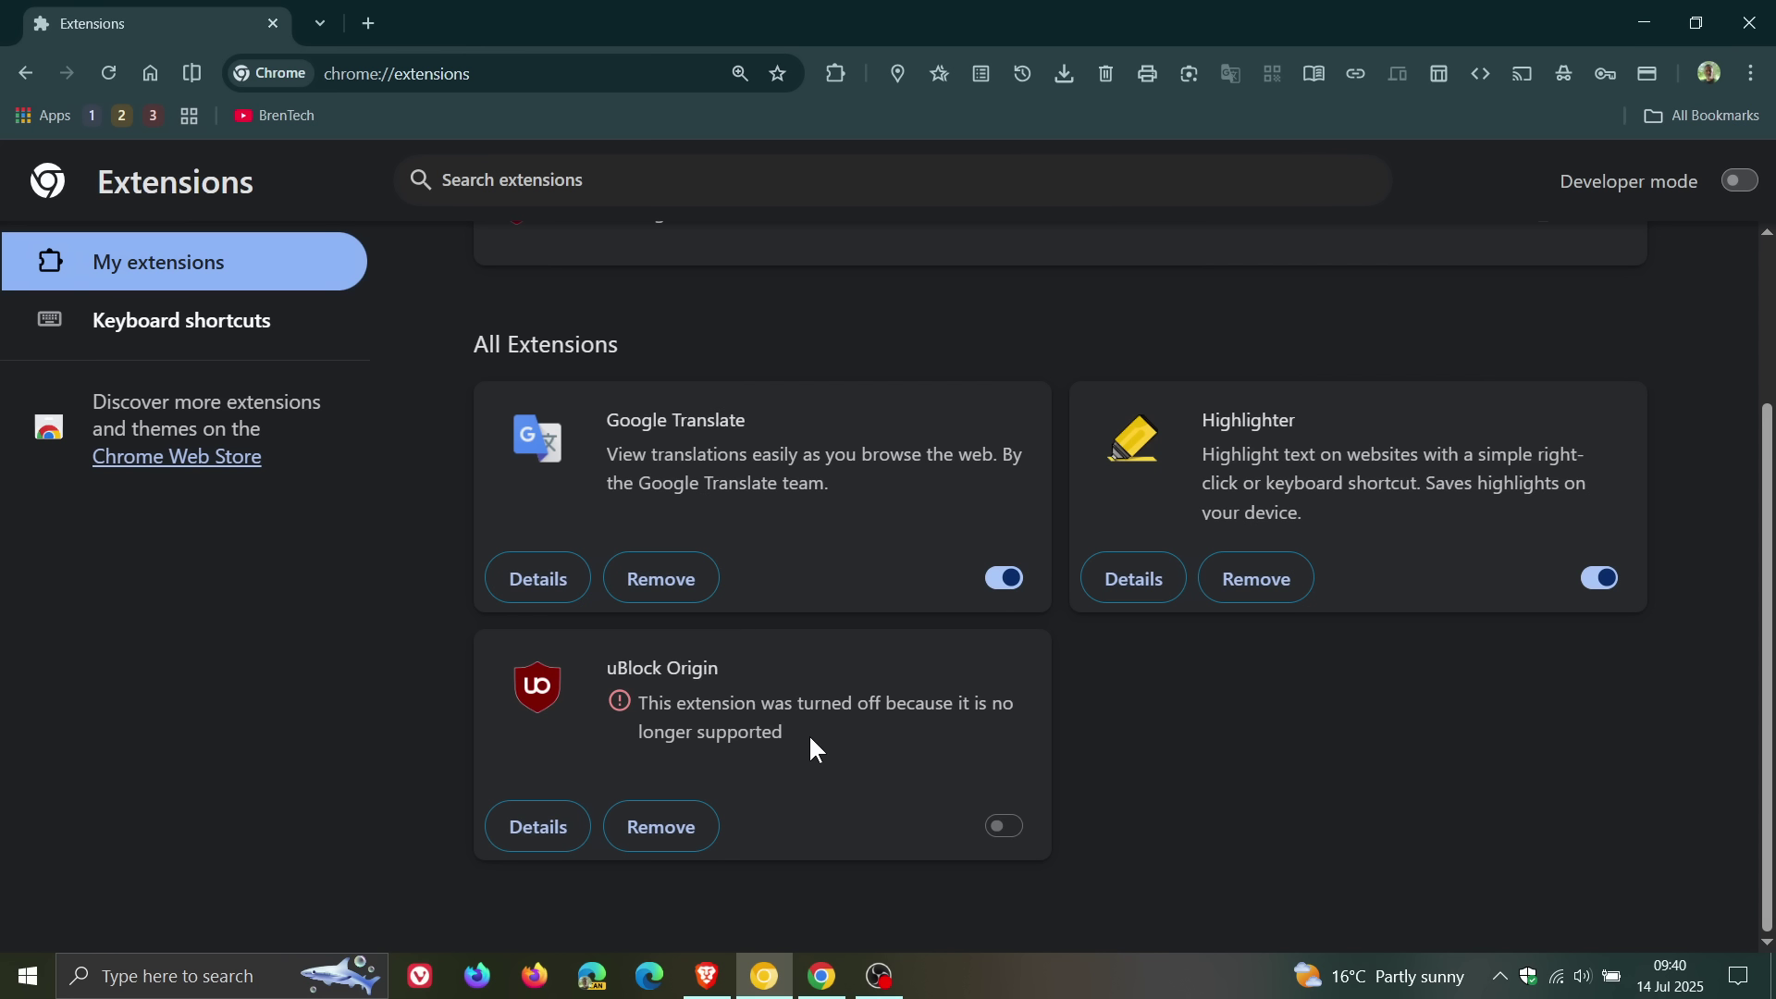
left_click(836, 976)
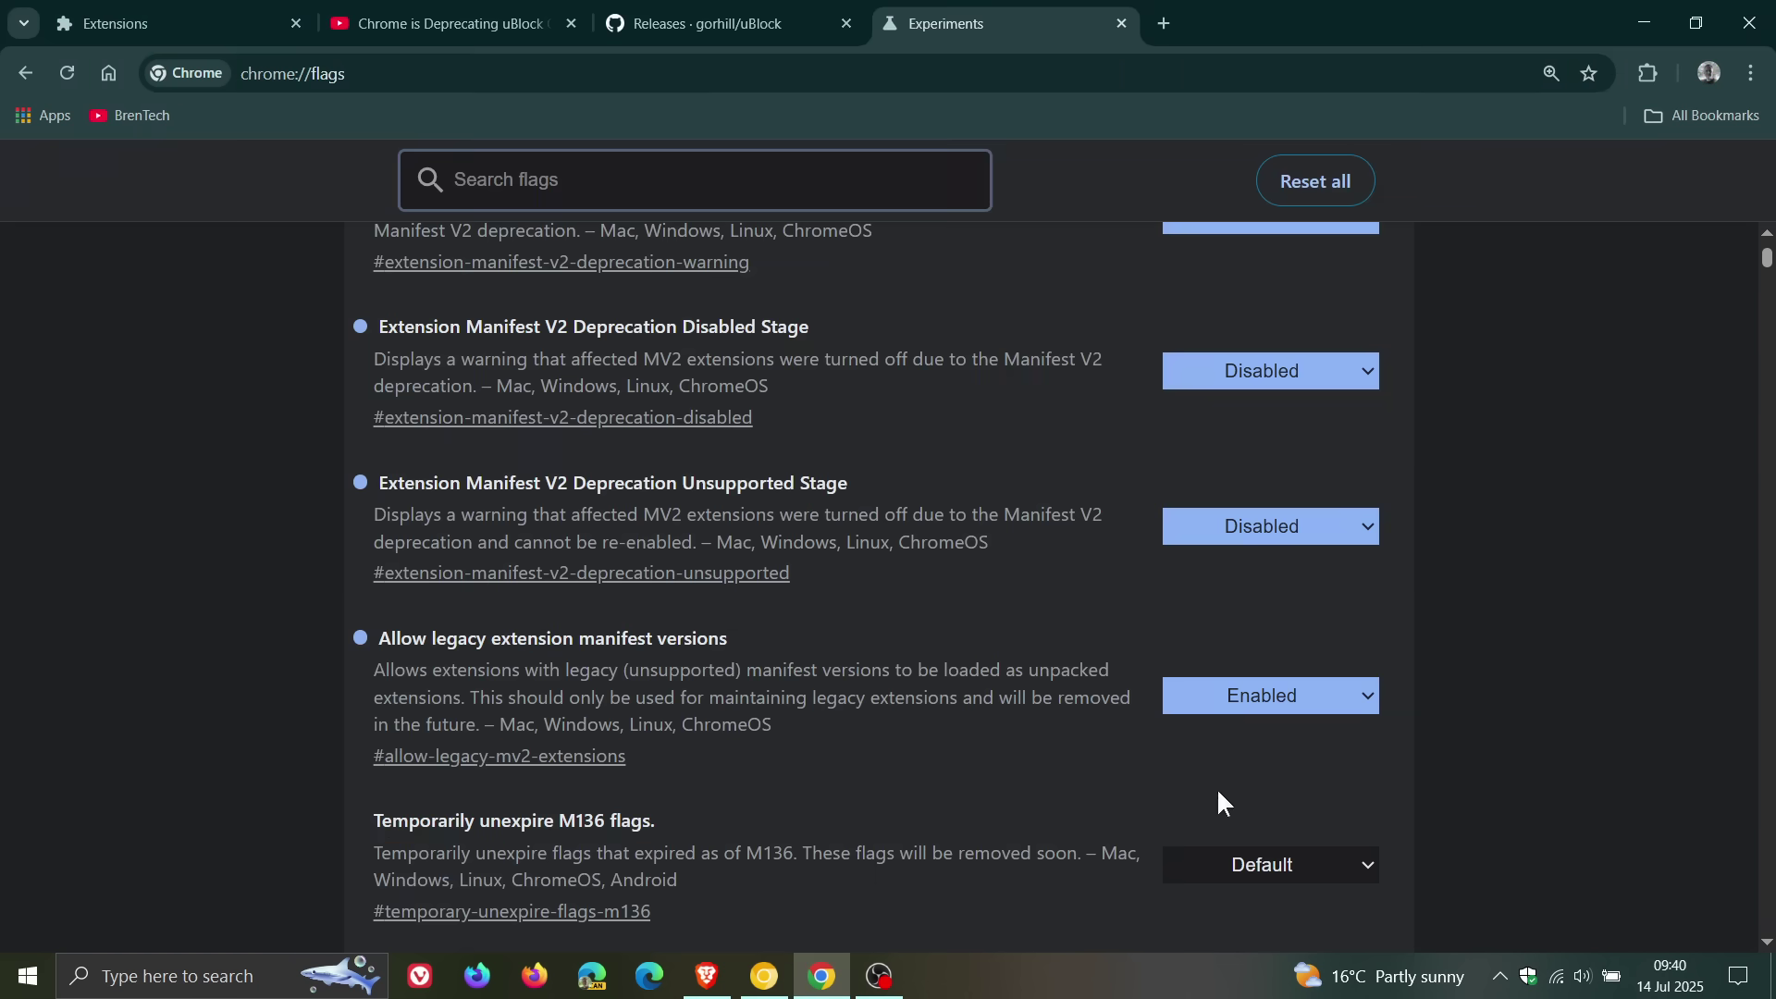
Review the installed extensions, including uBlock Origin Lite, then return to the uBlock releases tab.
left_click(218, 11)
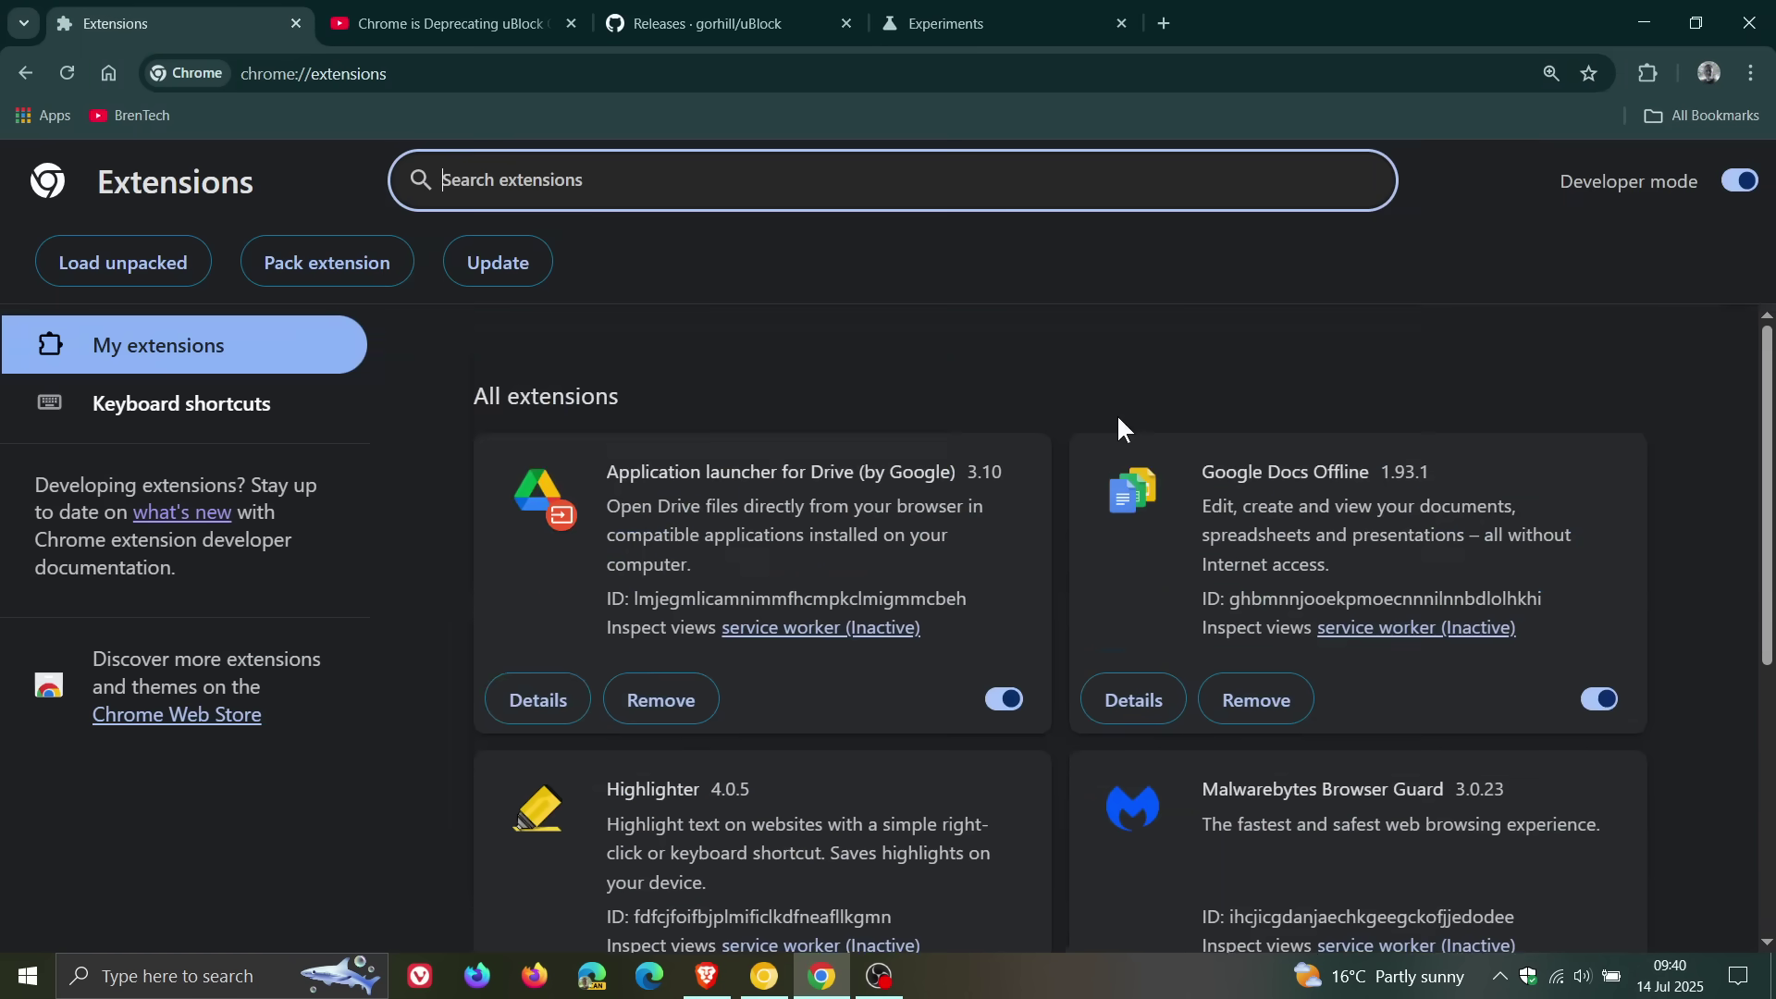
scroll(1115, 412, "down", 5)
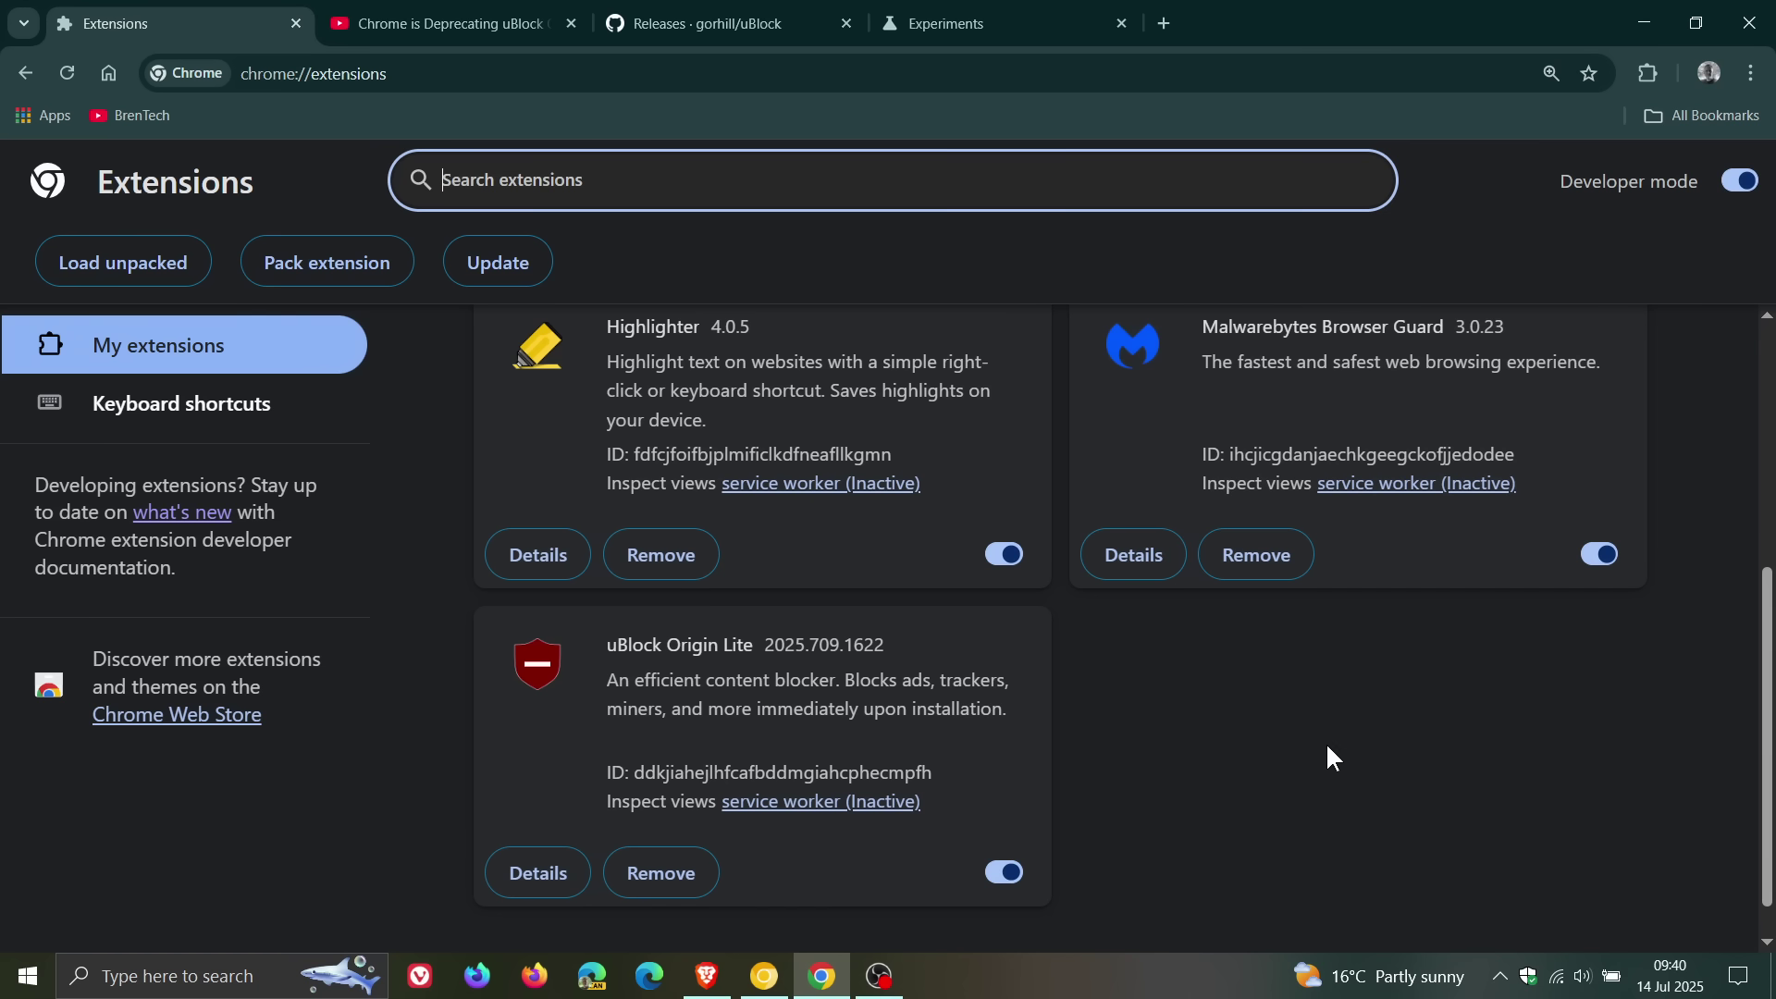
scroll(1332, 750, "up", 5)
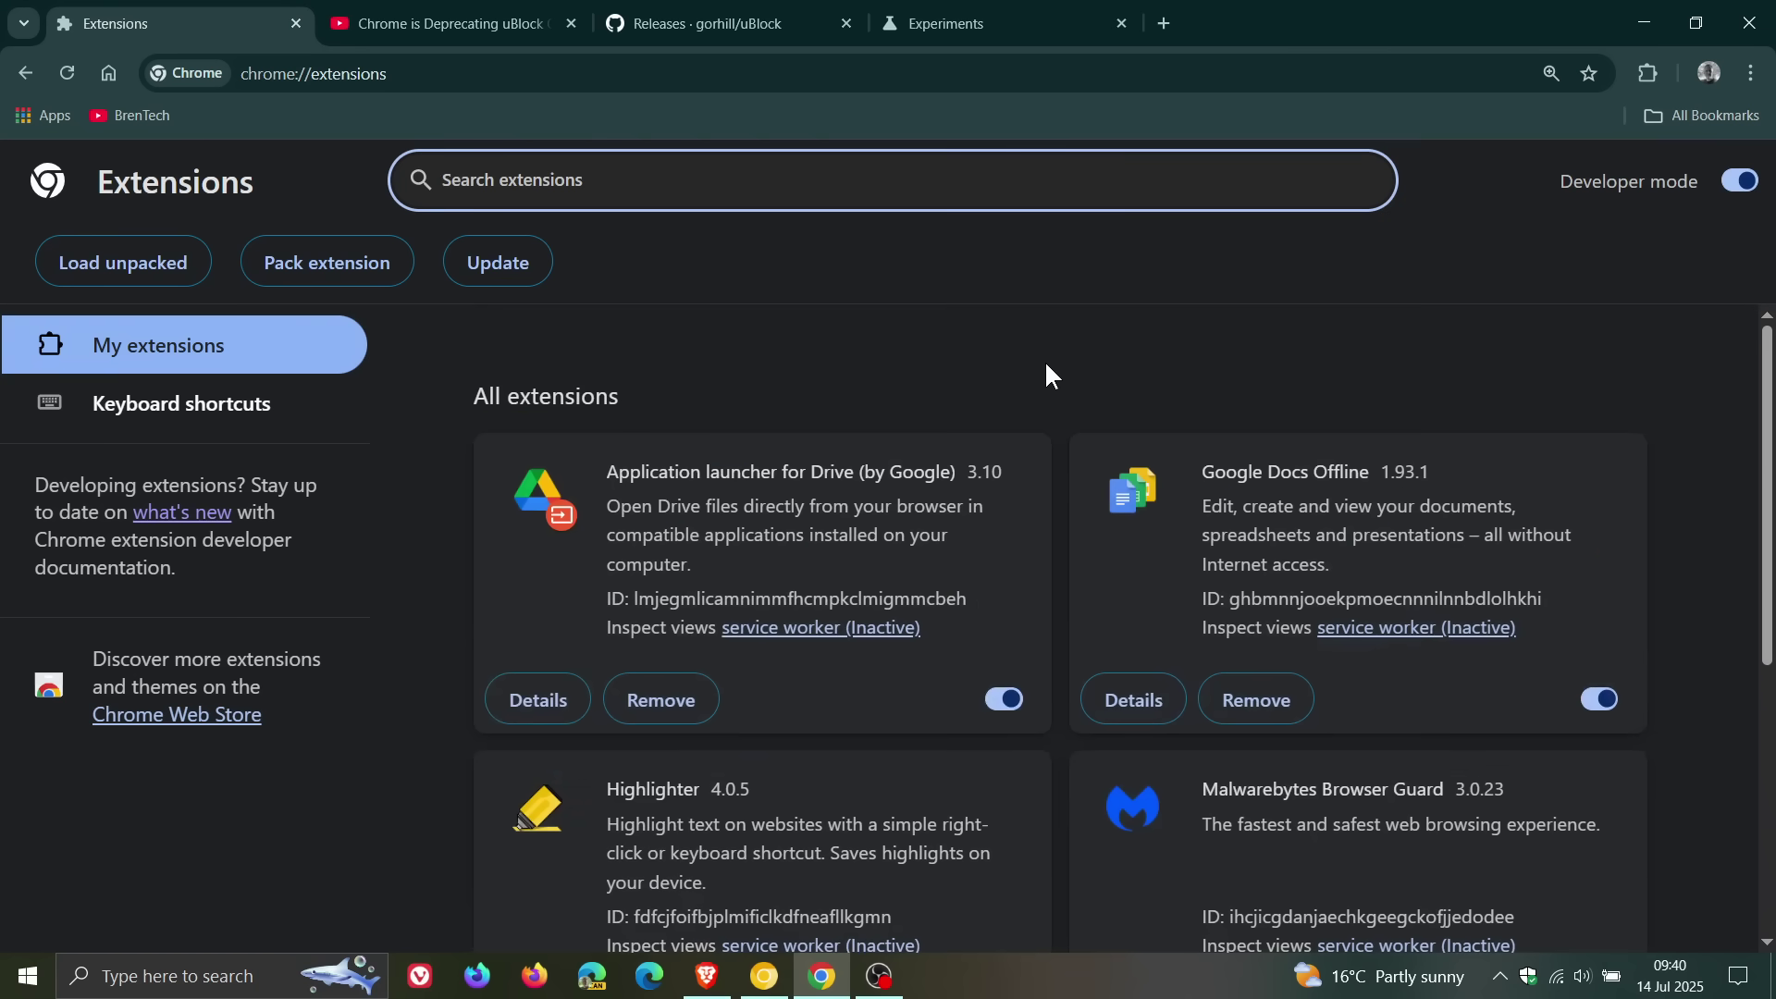
left_click(712, 28)
Save uBlock0_1.65.0.chromium.zip from the 1.65.0 assets to Downloads and confirm it finished.
mouse_move(795, 193)
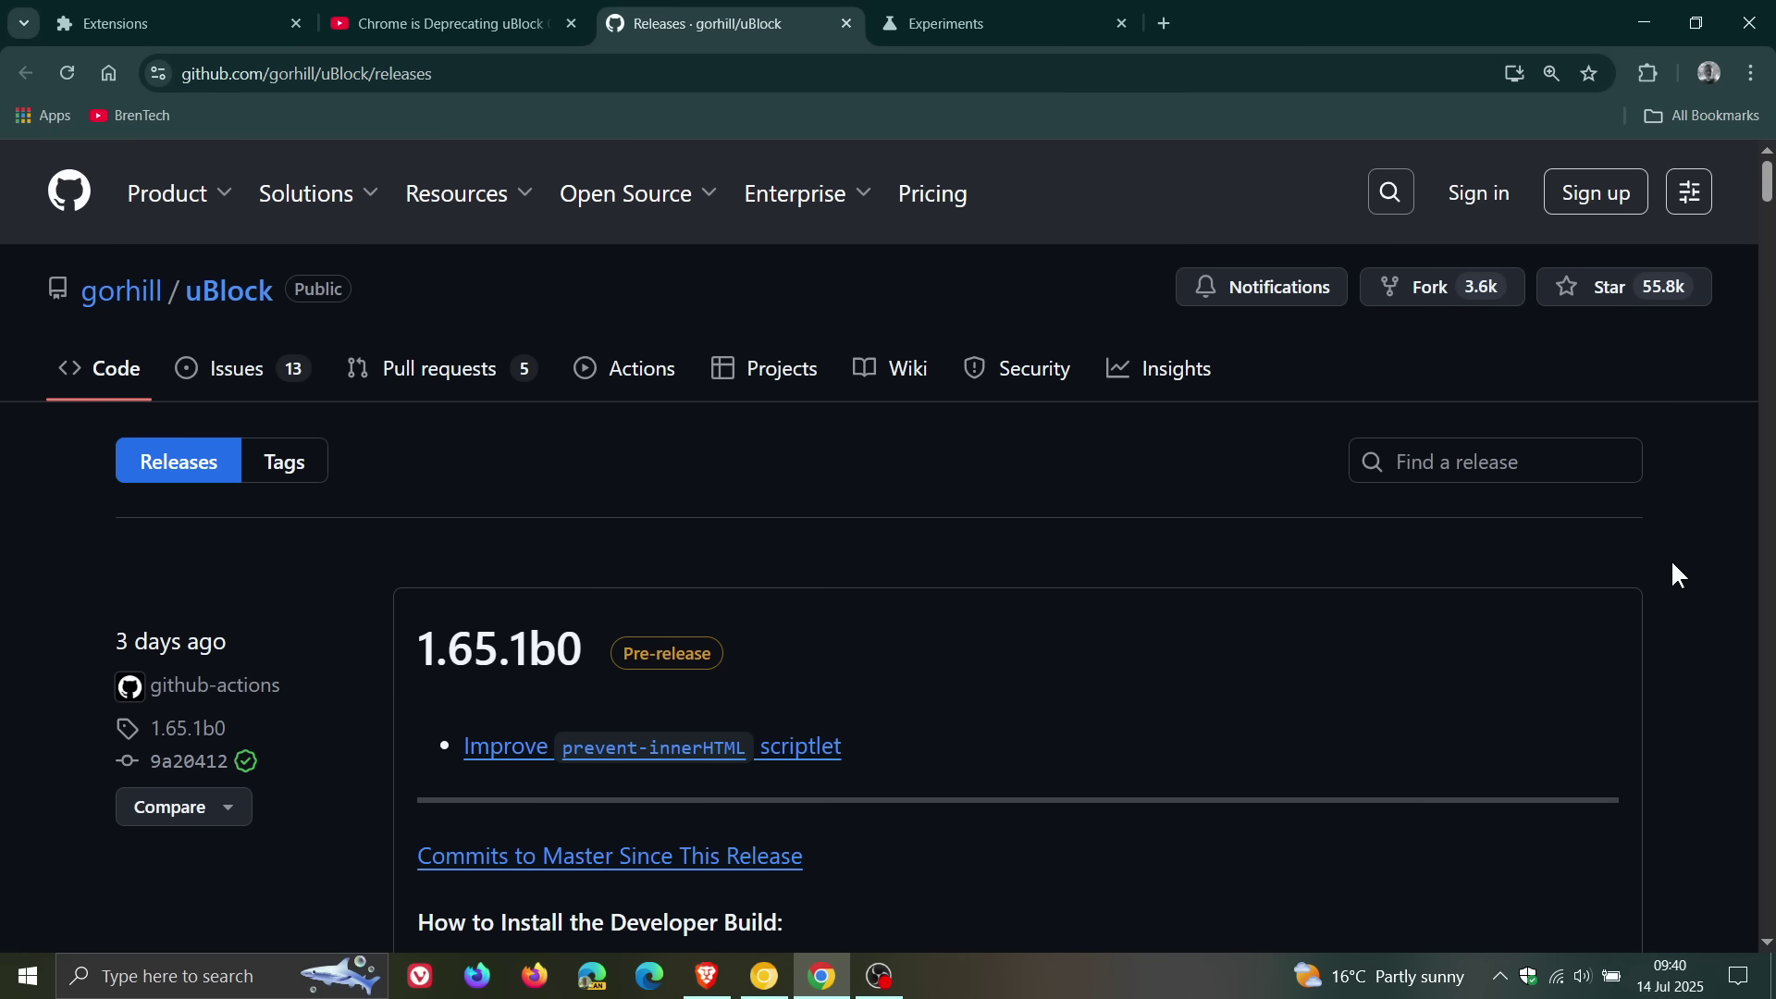
scroll(1675, 566, "down", 10)
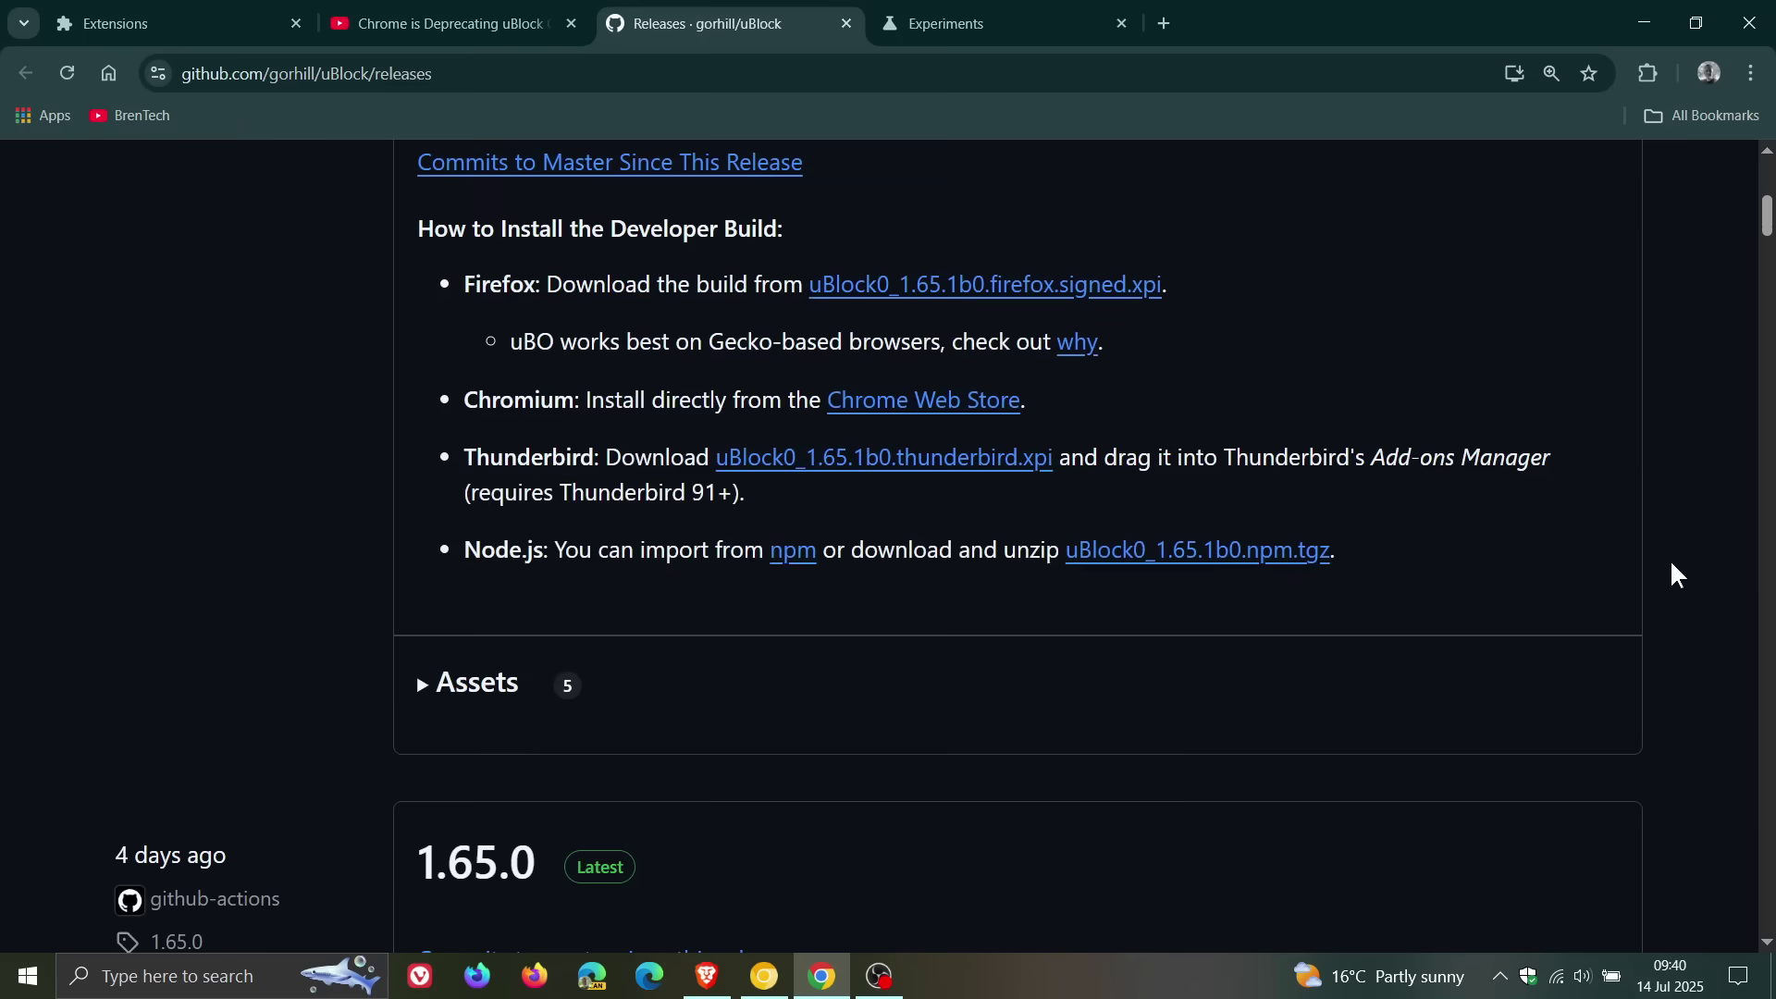
scroll(1672, 563, "down", 12)
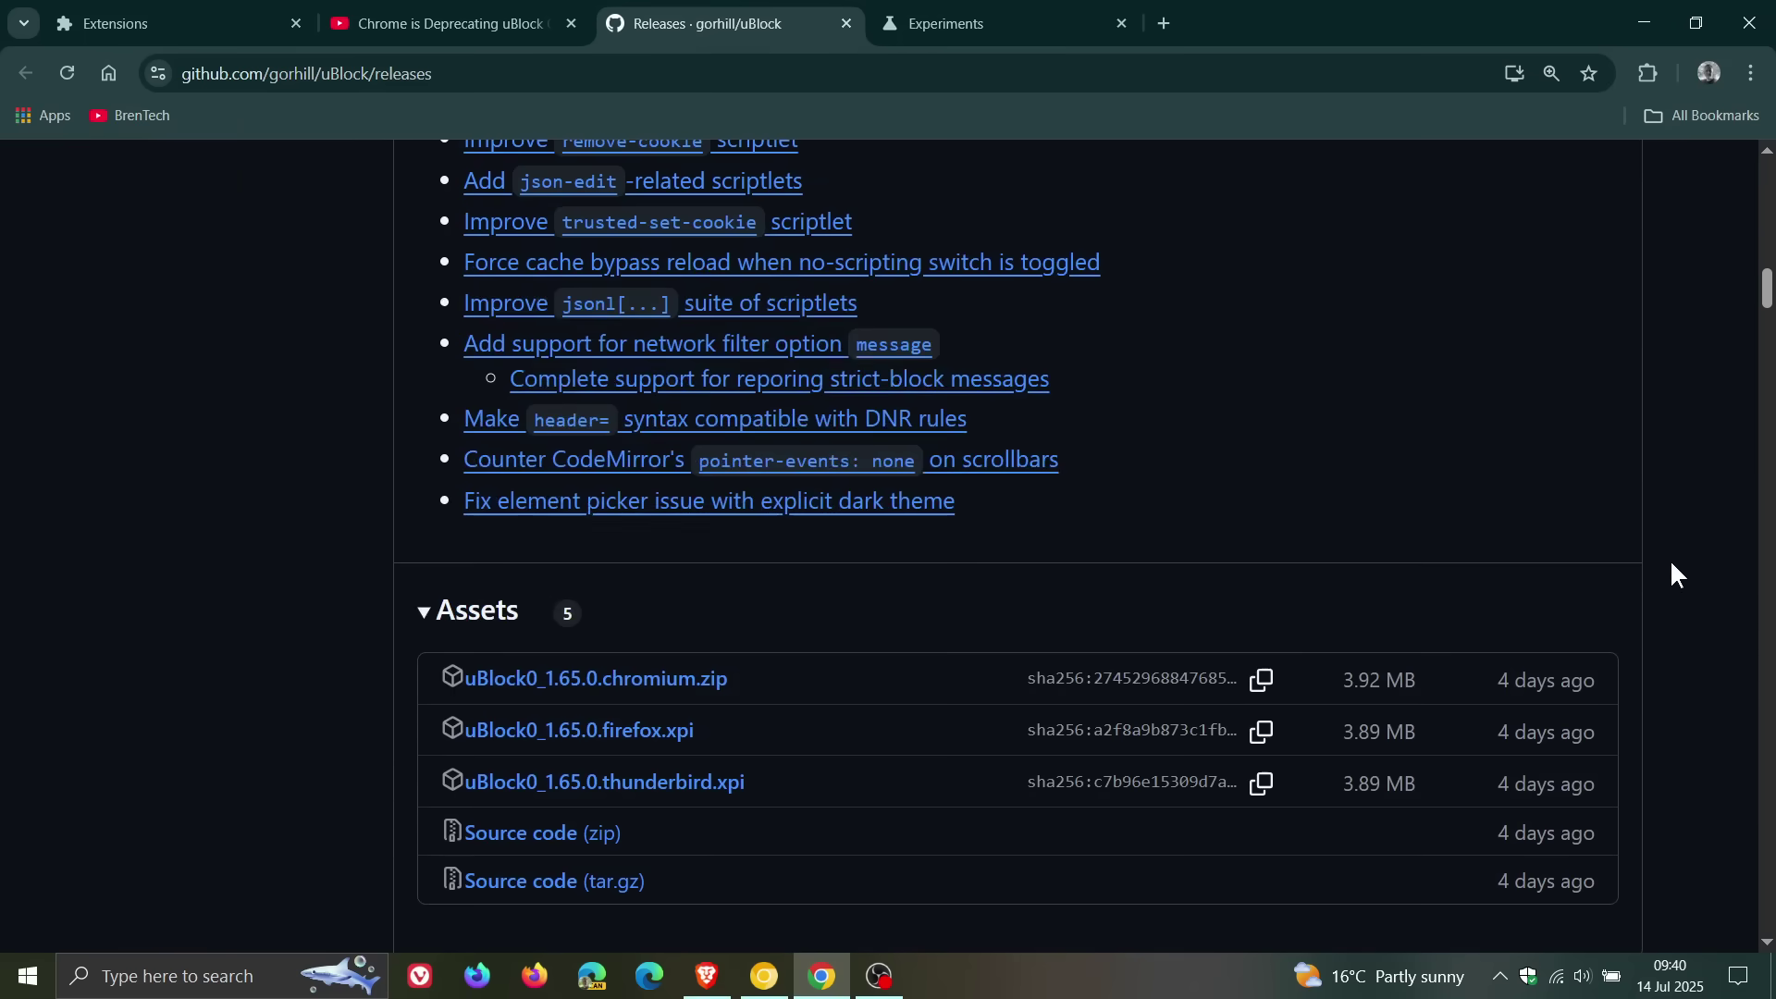
scroll(1675, 566, "down", 1)
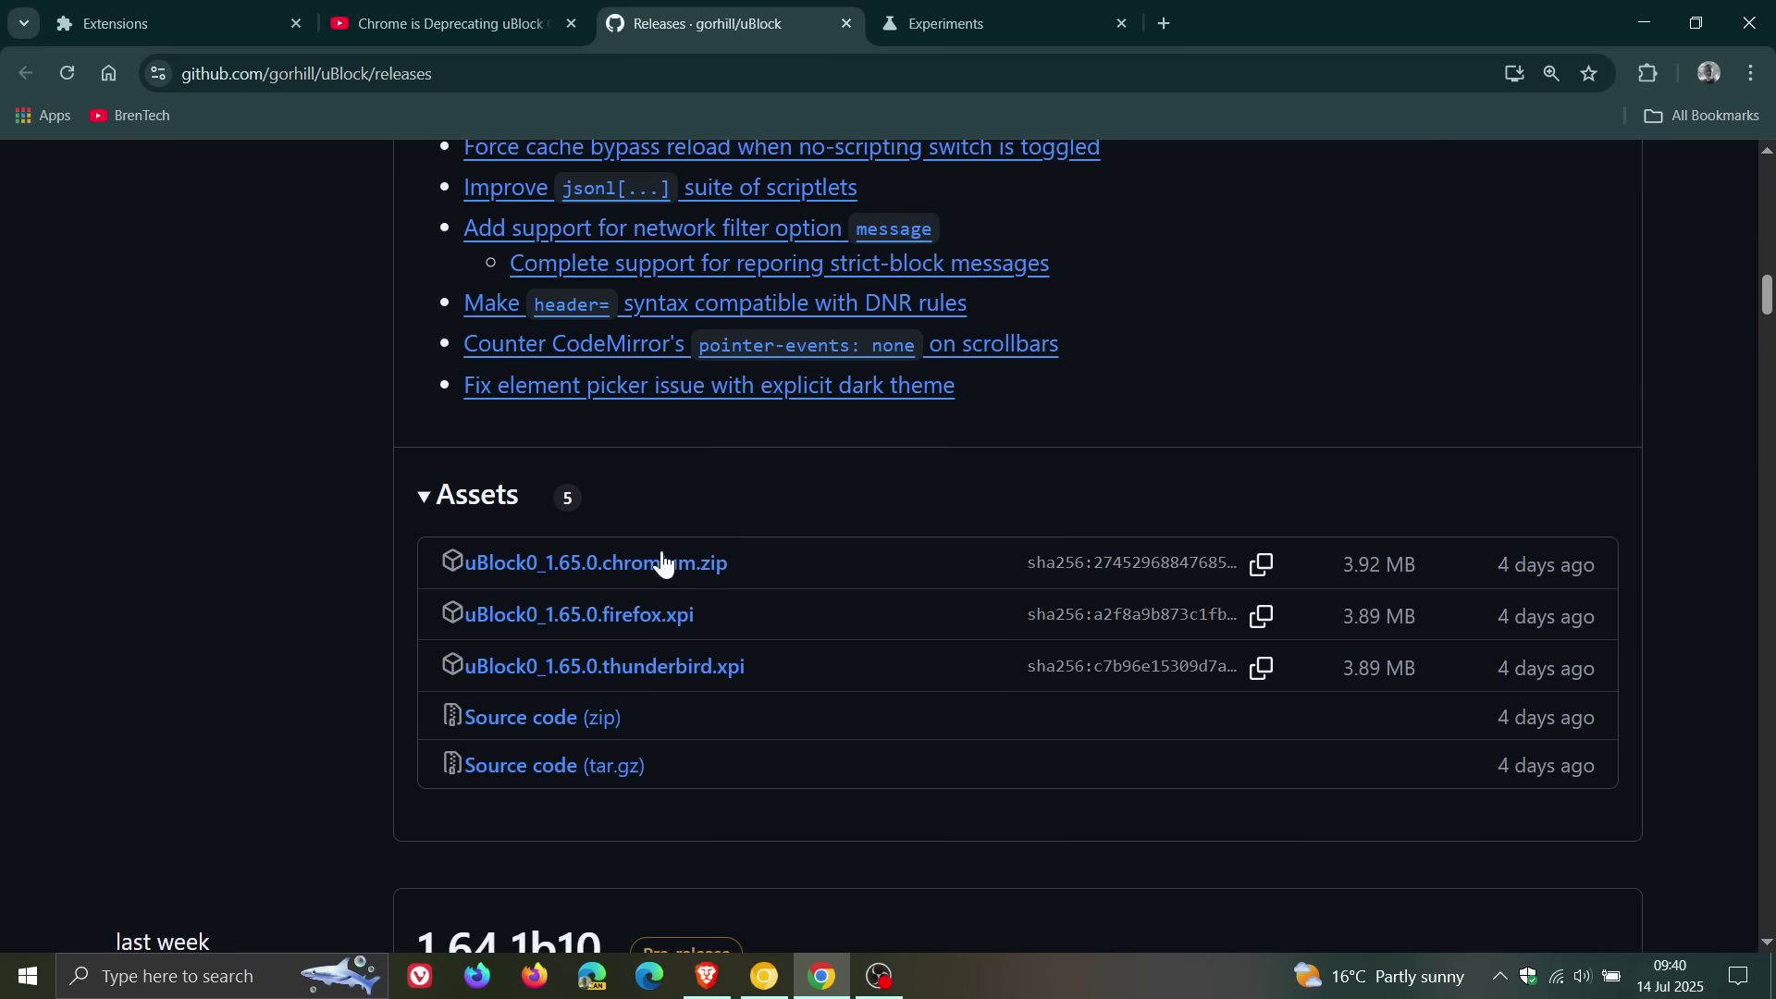
left_click(631, 574)
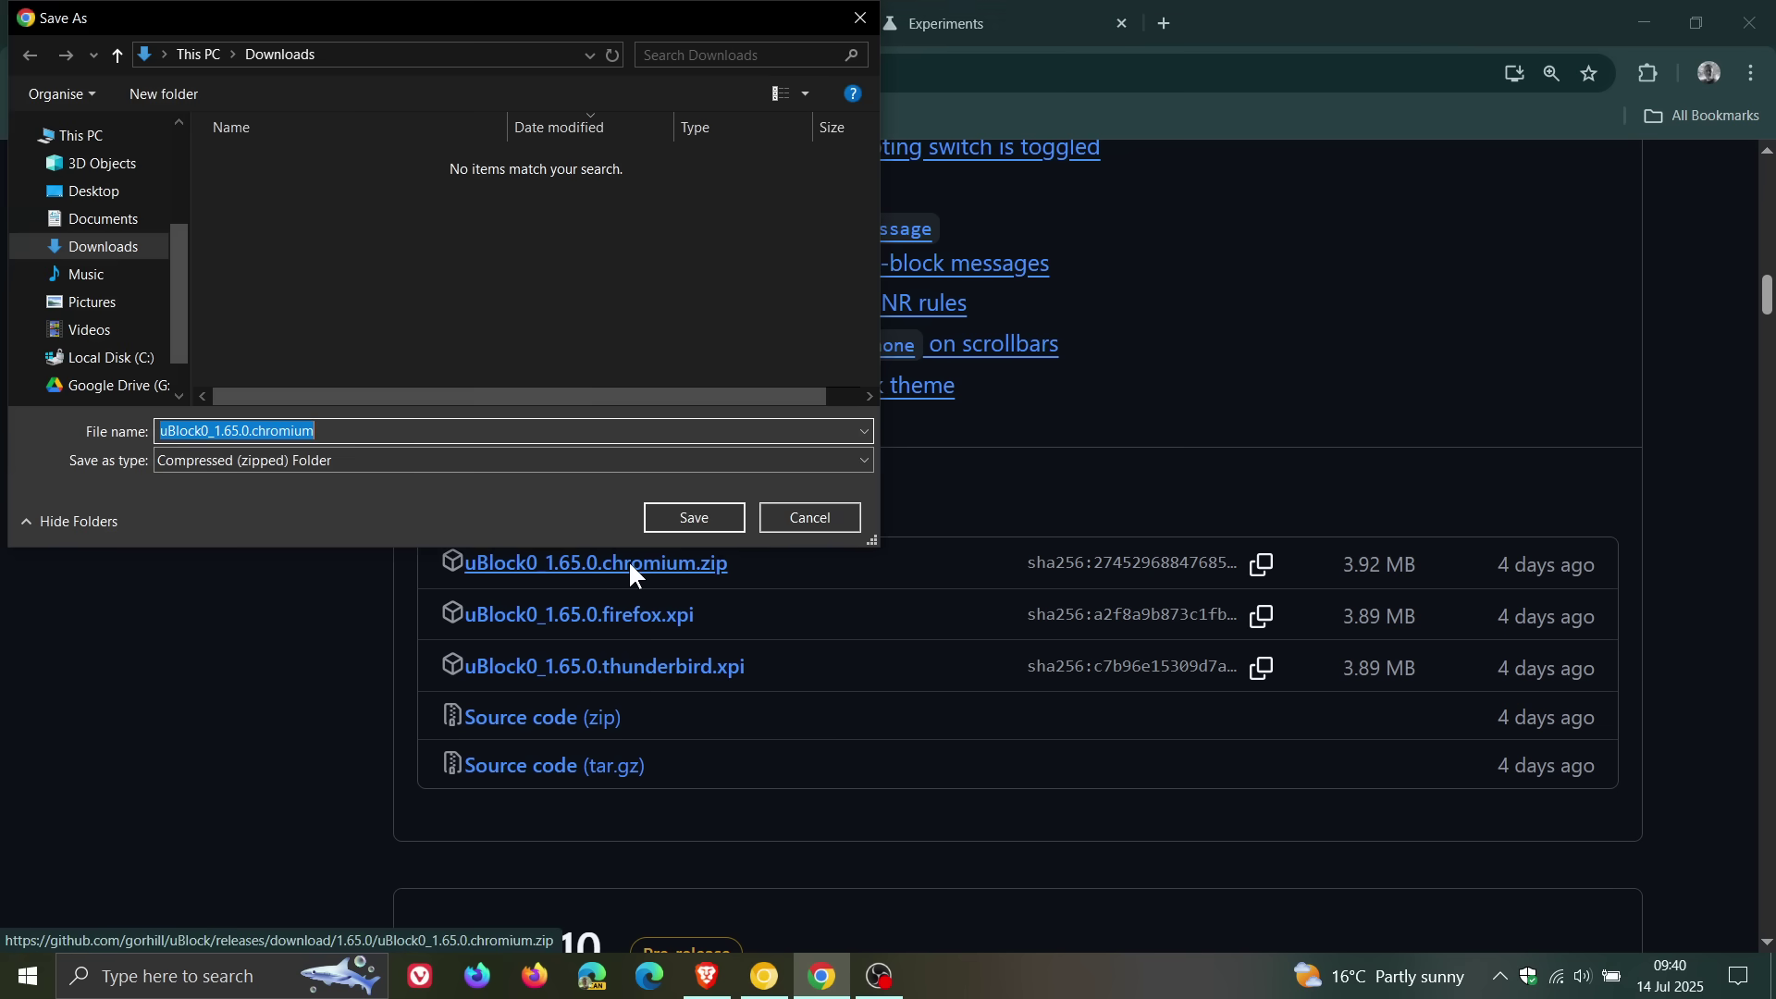
left_click(696, 514)
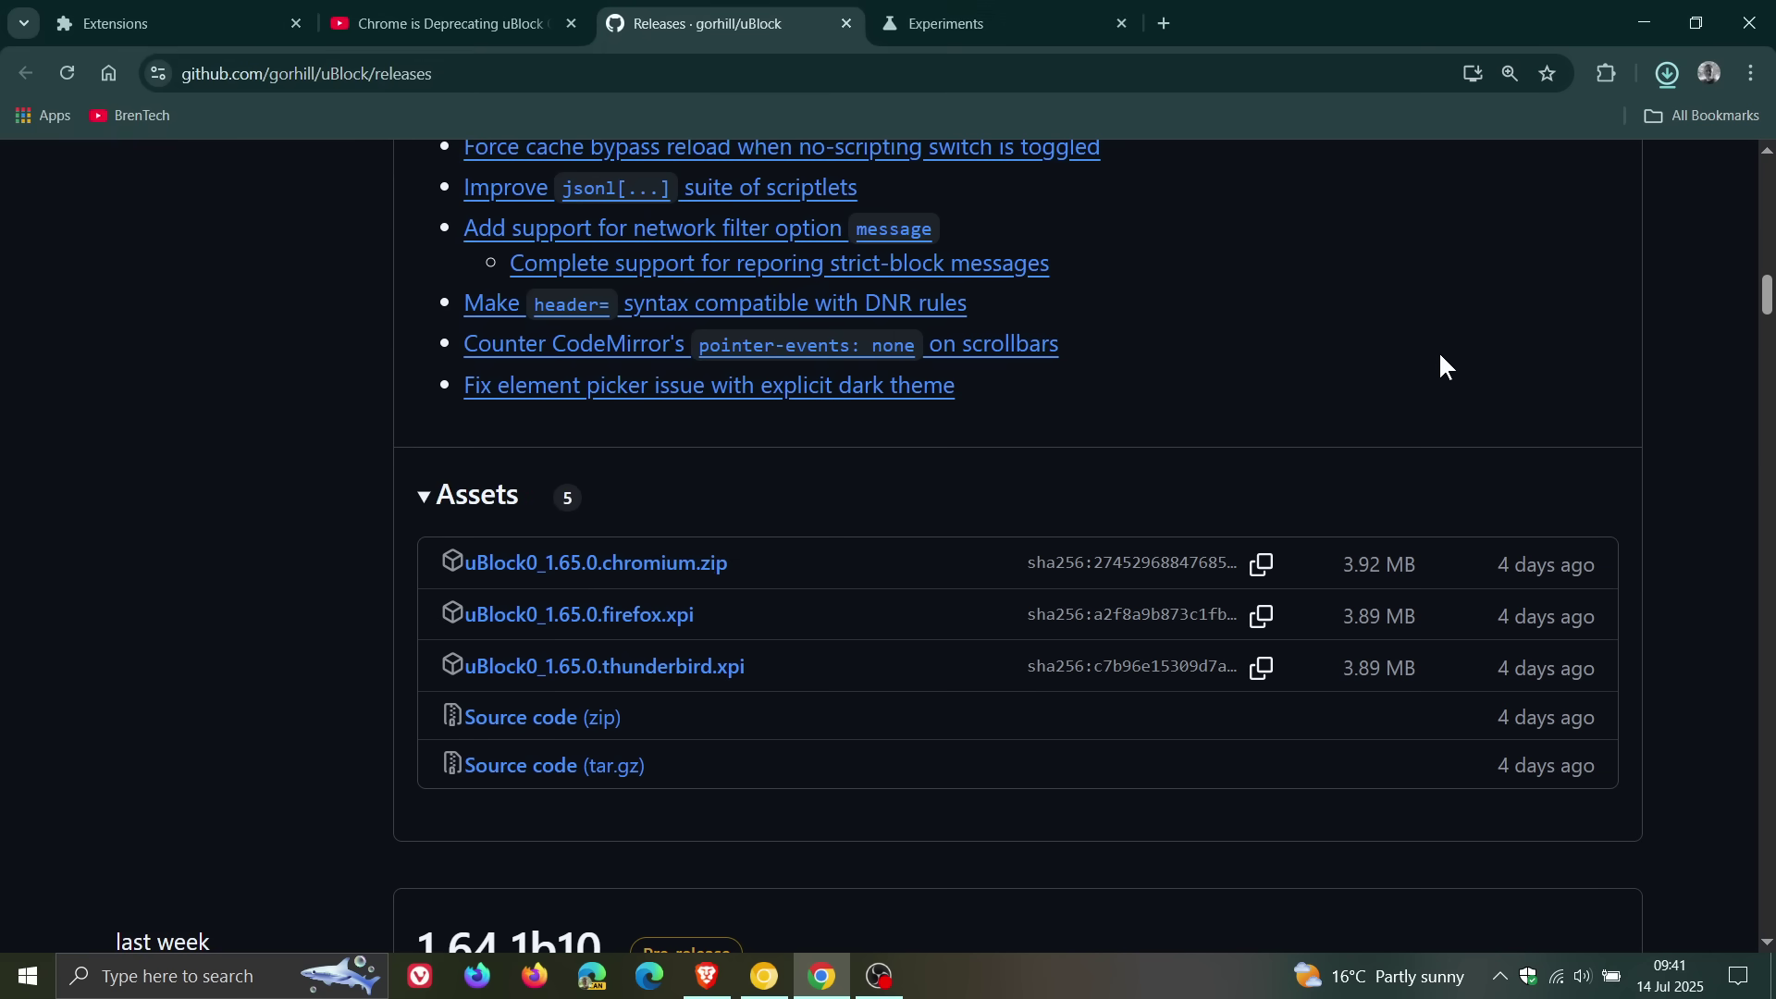
left_click(1671, 70)
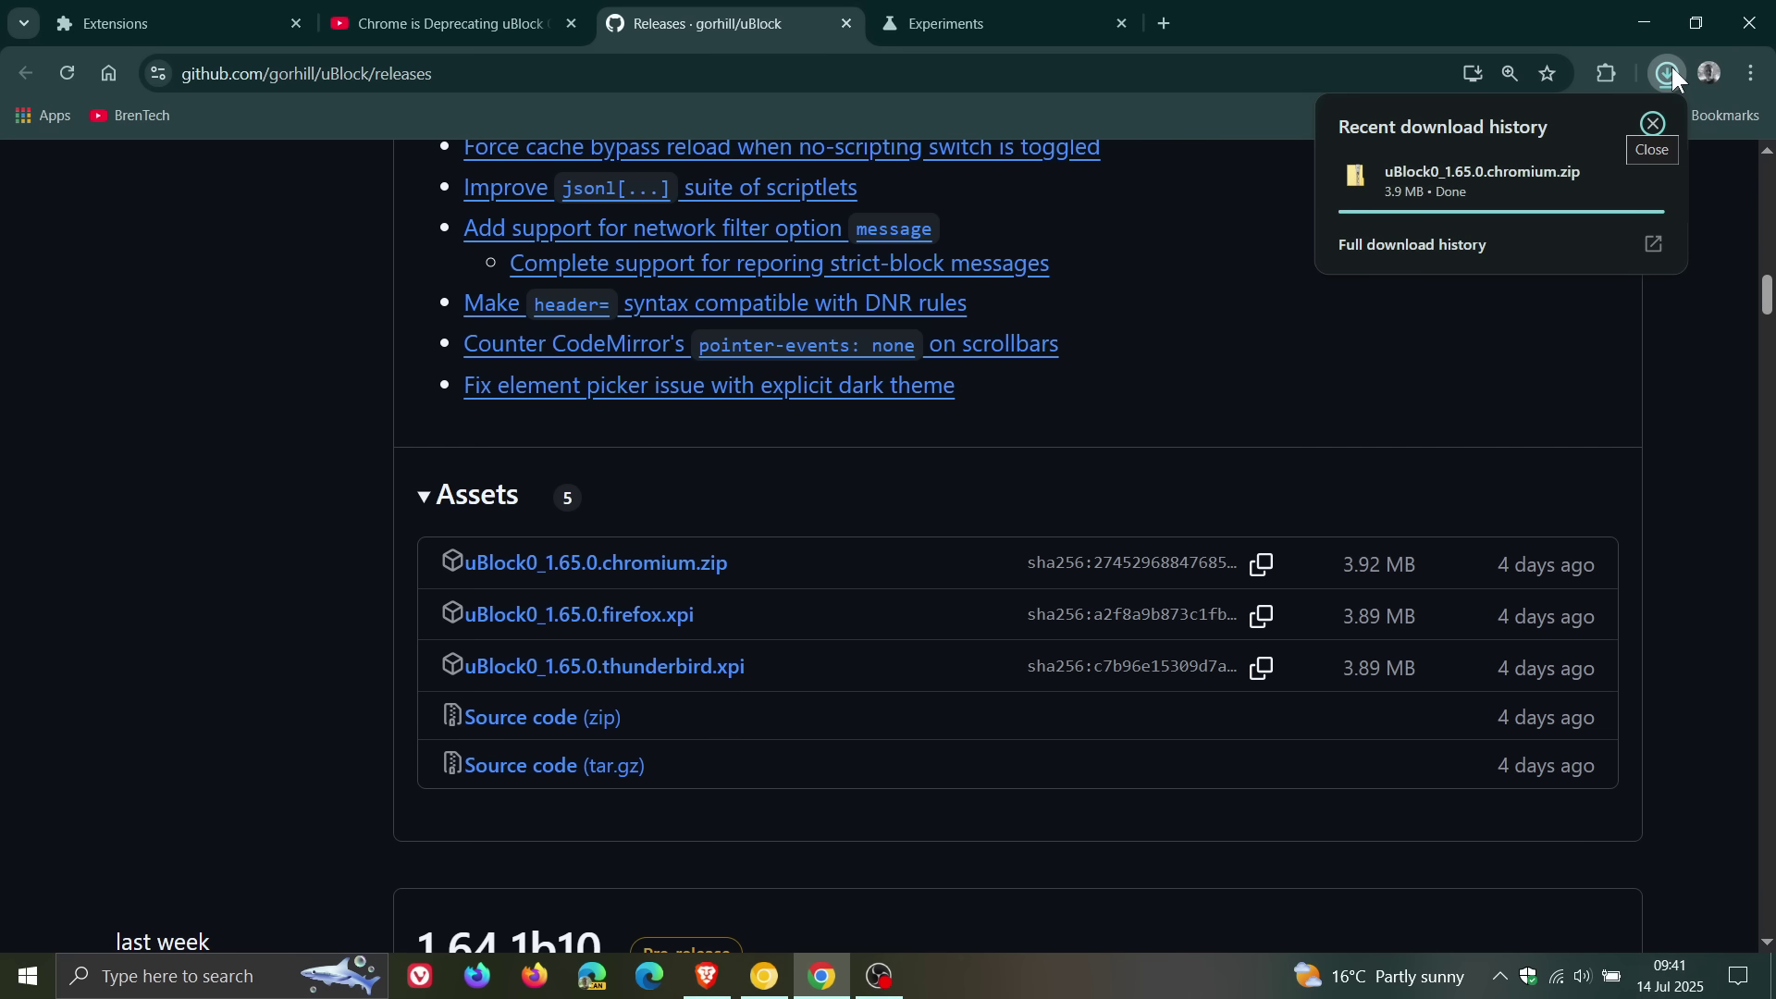
left_click(1646, 369)
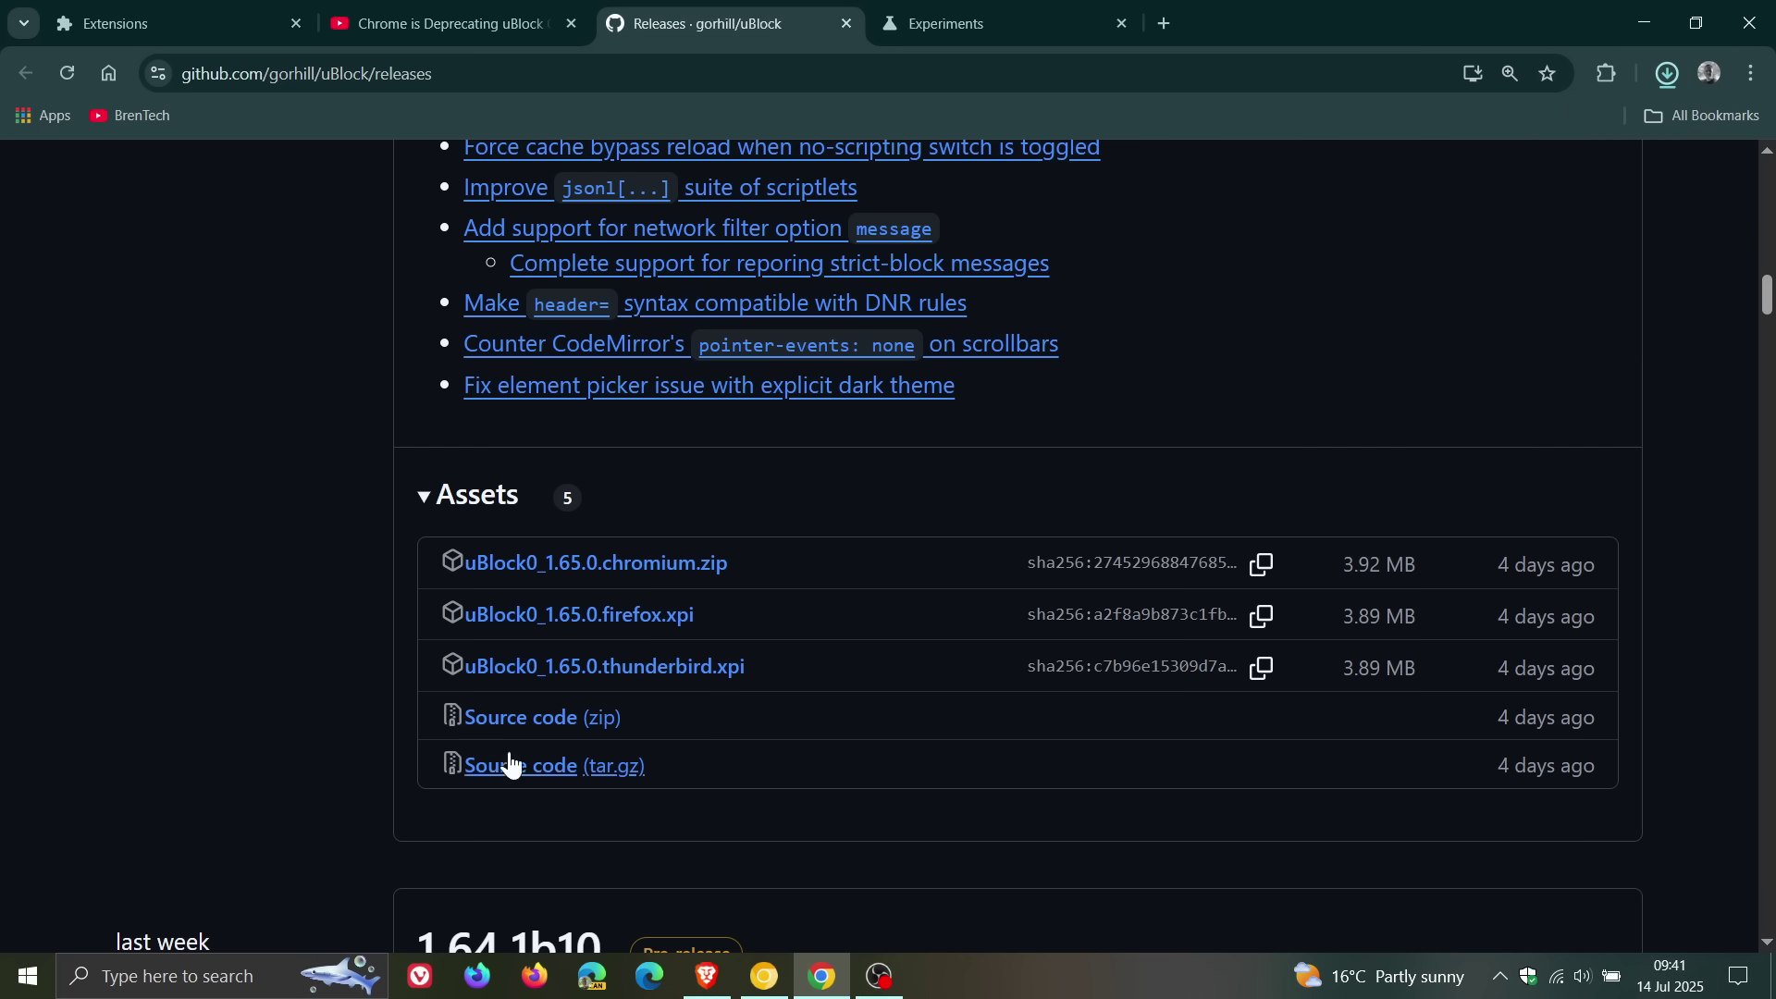
Extract All of uBlock0_1.65.0.chromium.zip in Downloads into the suggested uBlock0_1.65.0.chromium folder.
left_click(26, 977)
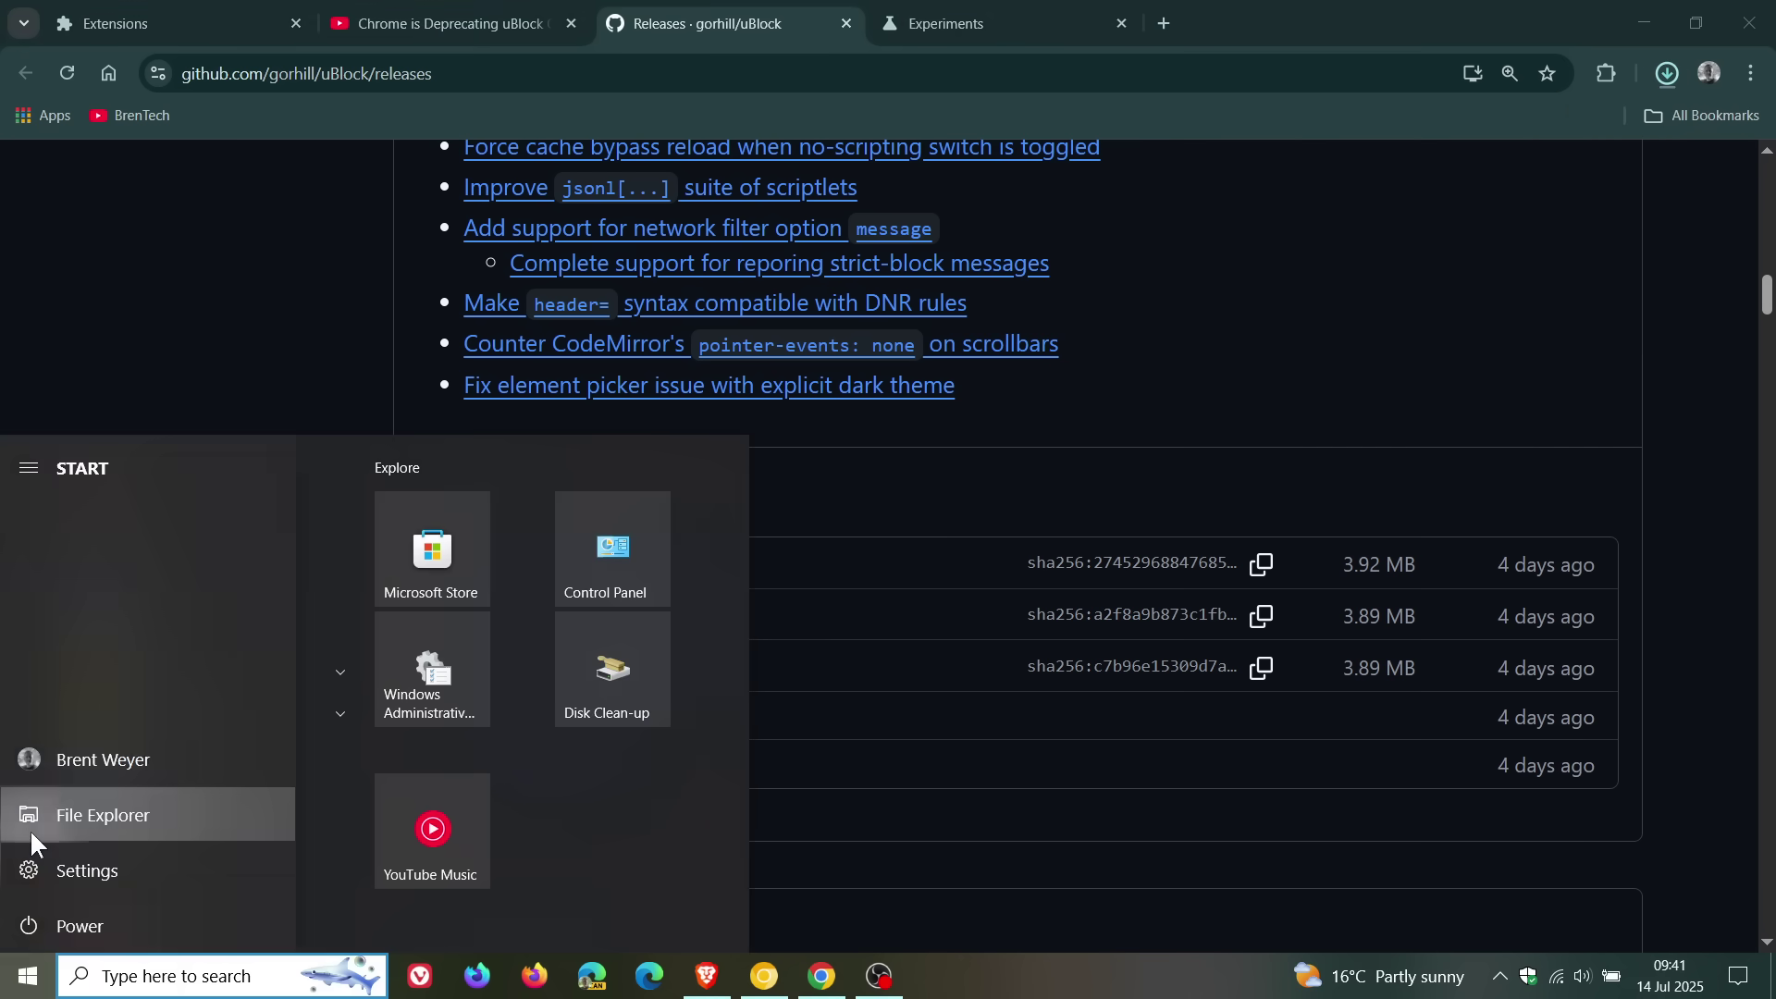
left_click(30, 829)
left_click(113, 455)
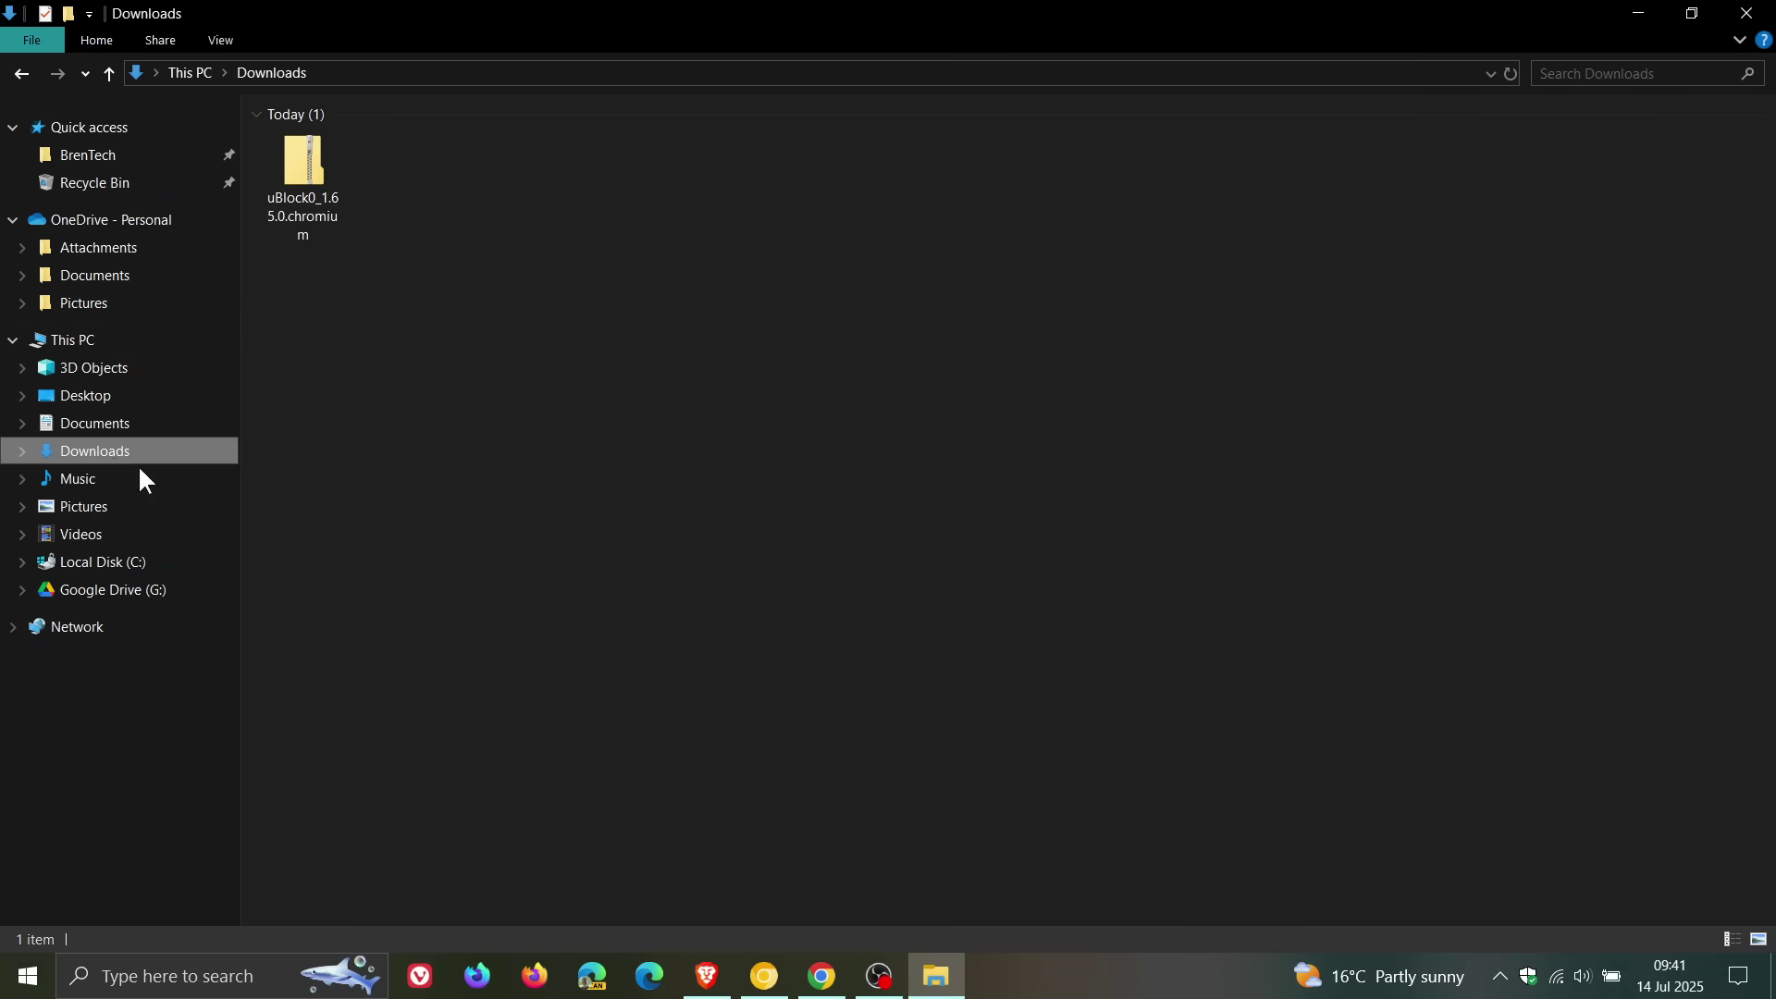
right_click(303, 169)
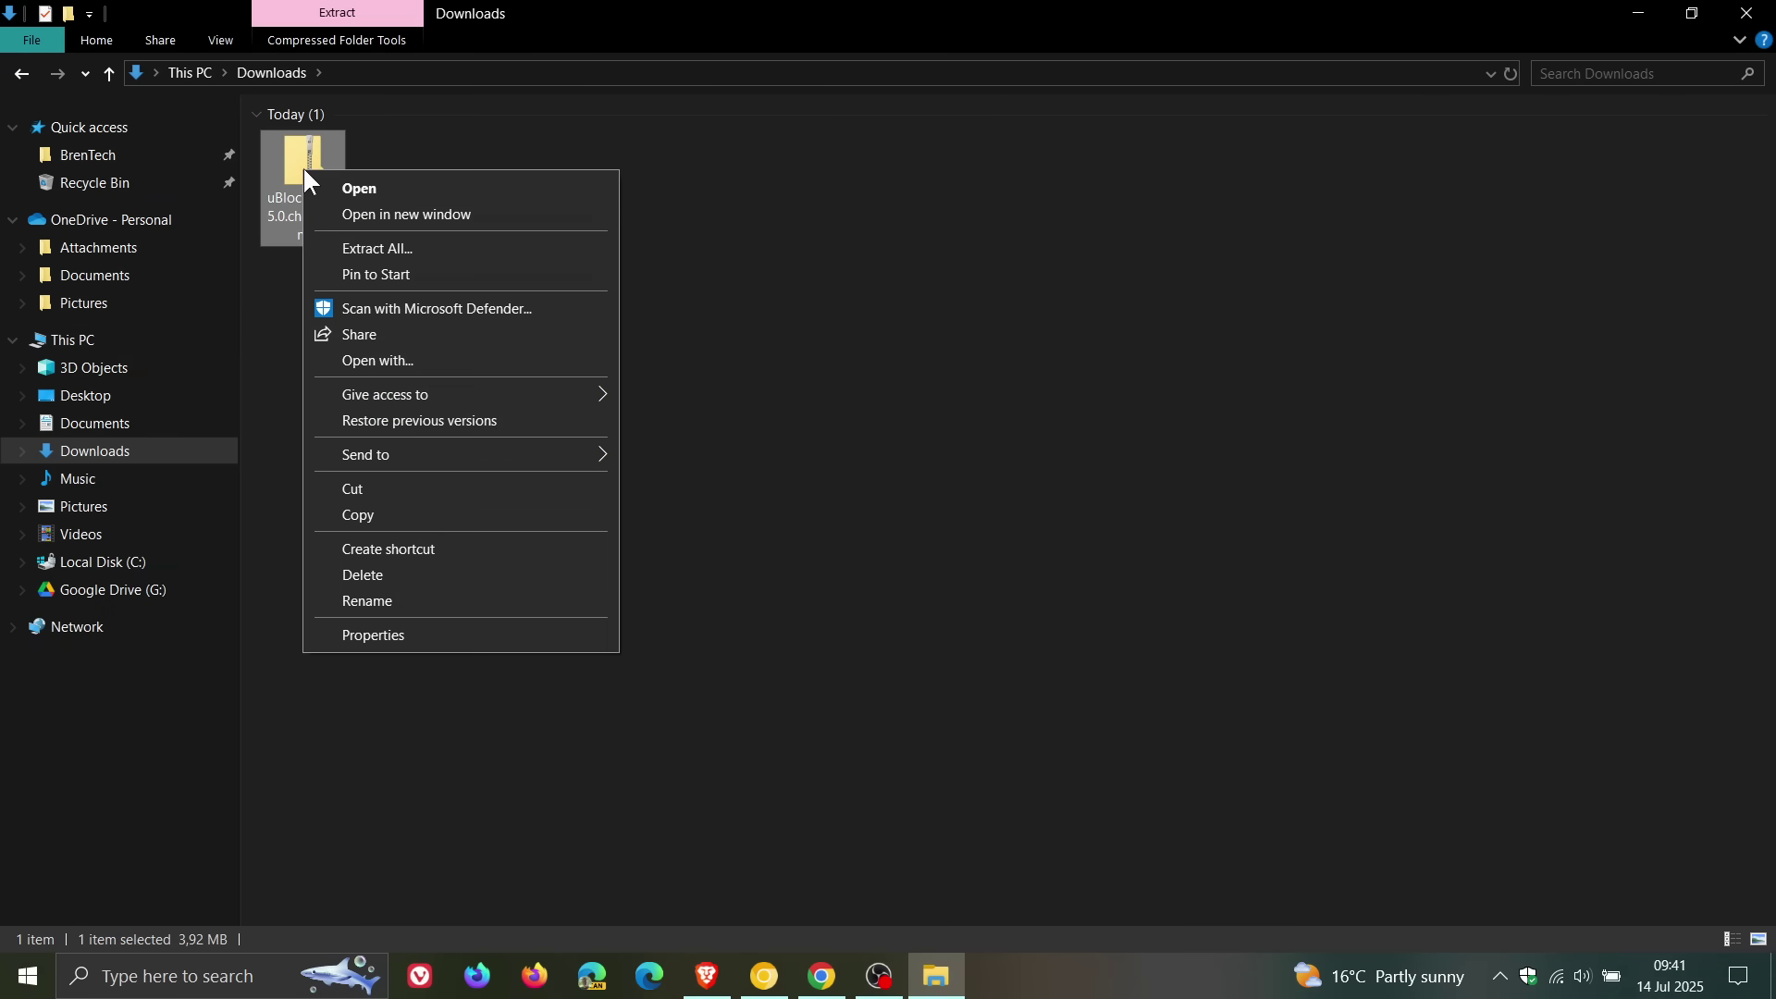
left_click(416, 247)
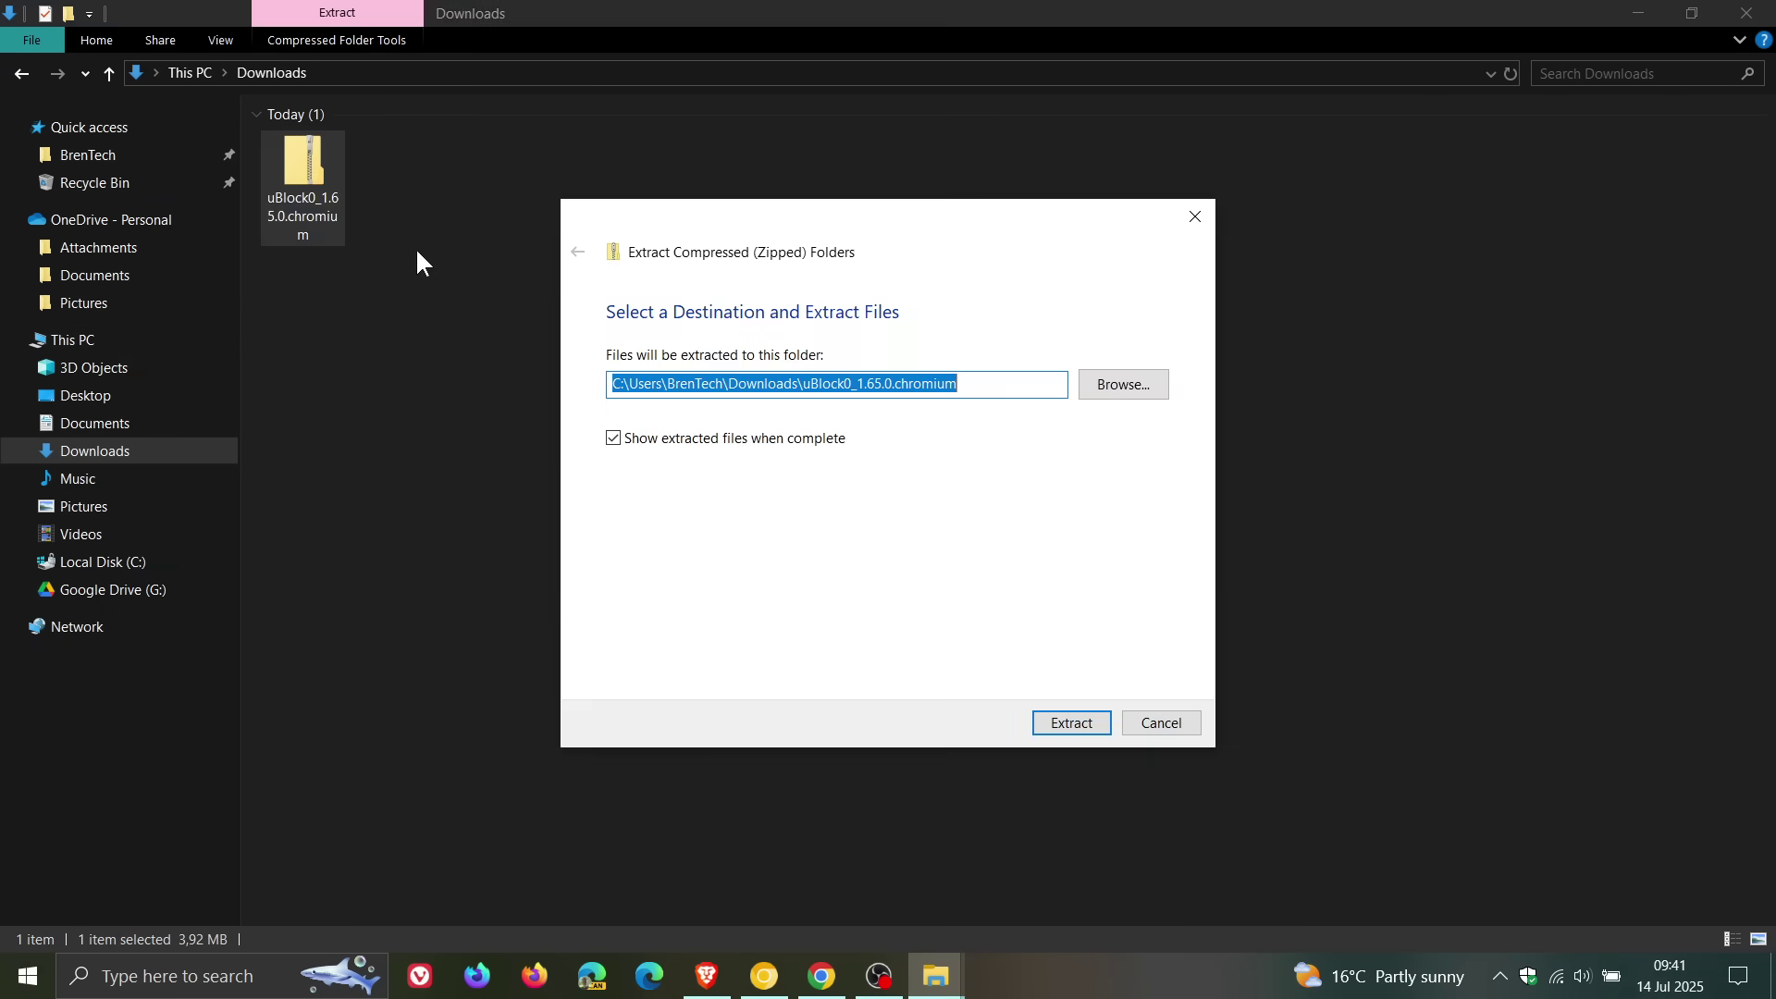
left_click(1068, 718)
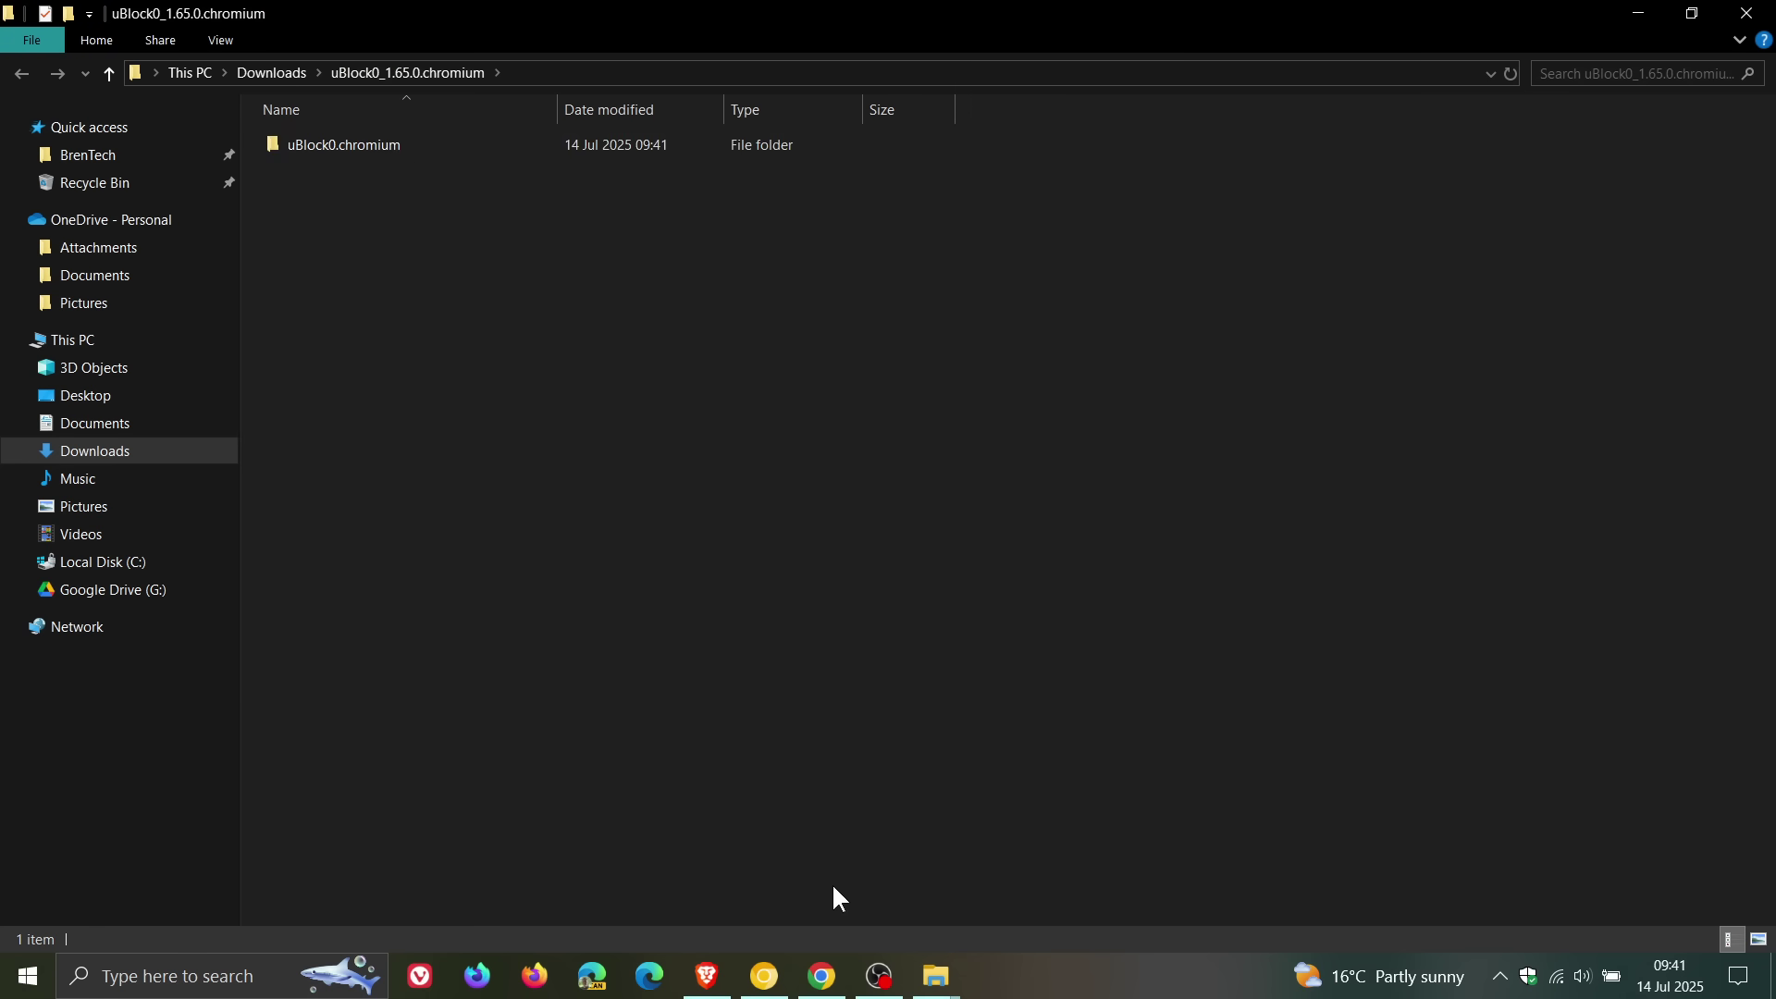
Bring Chrome forward on the chrome://flags tab and scroll through the Manifest V2 flags.
left_click(822, 976)
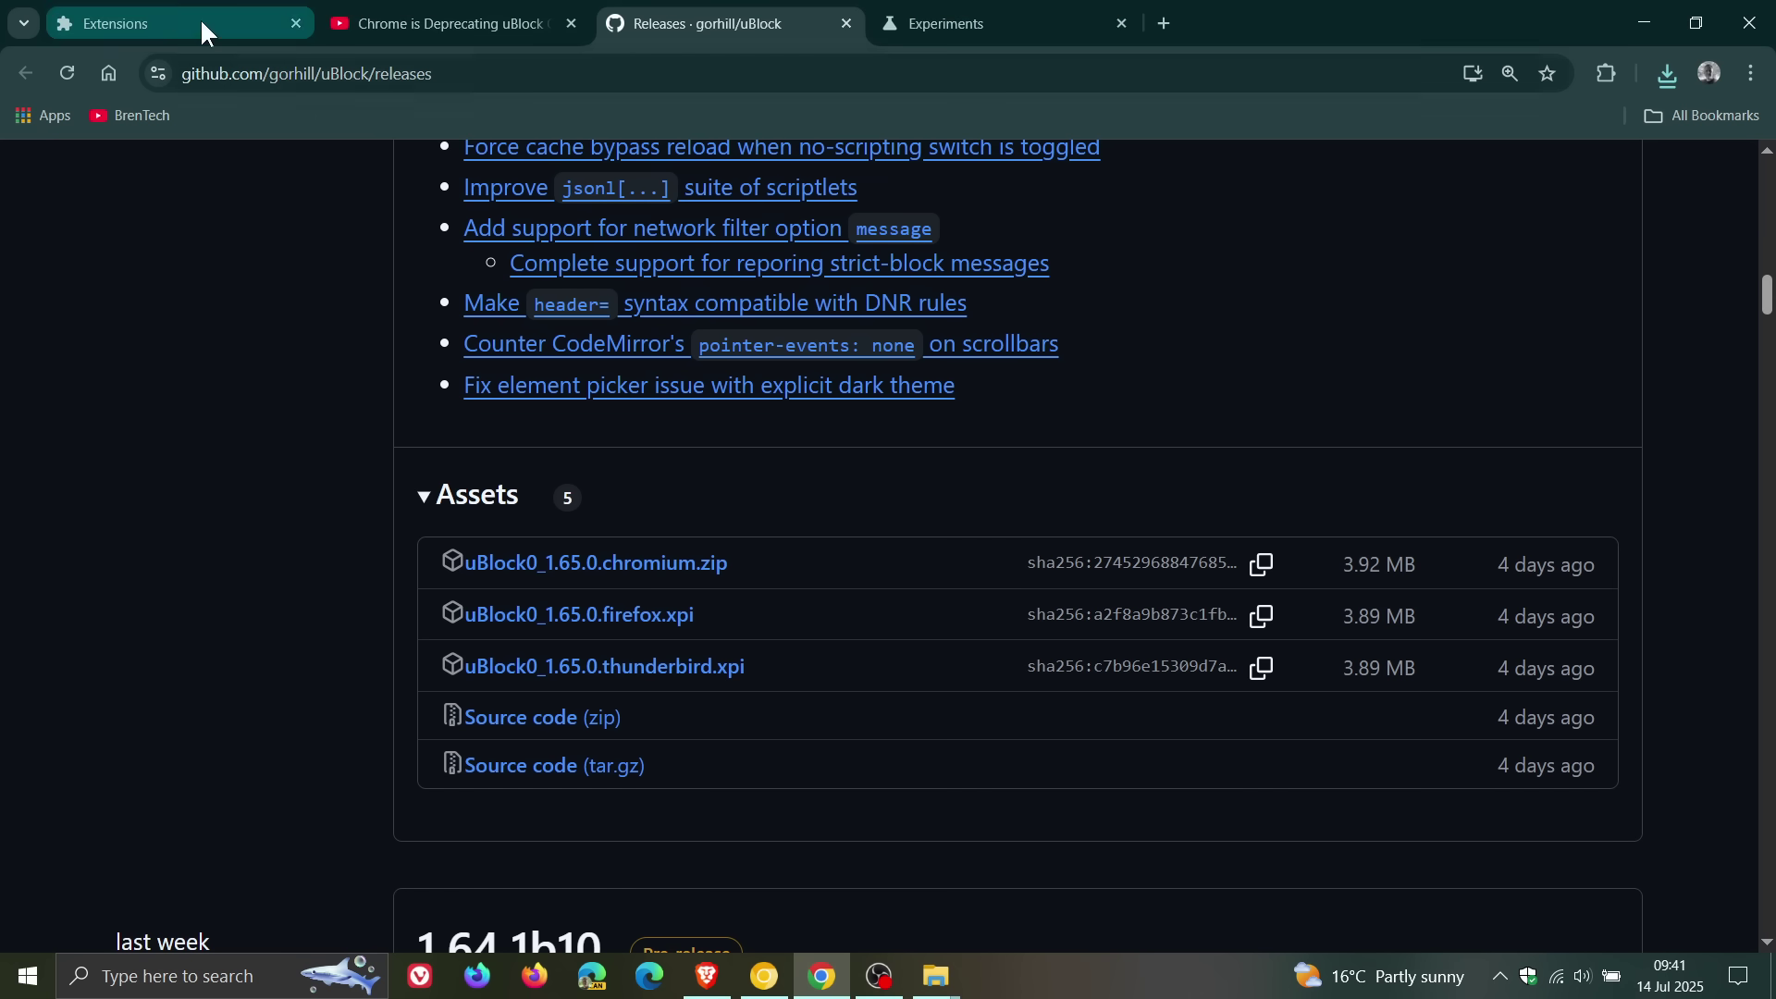
left_click(924, 20)
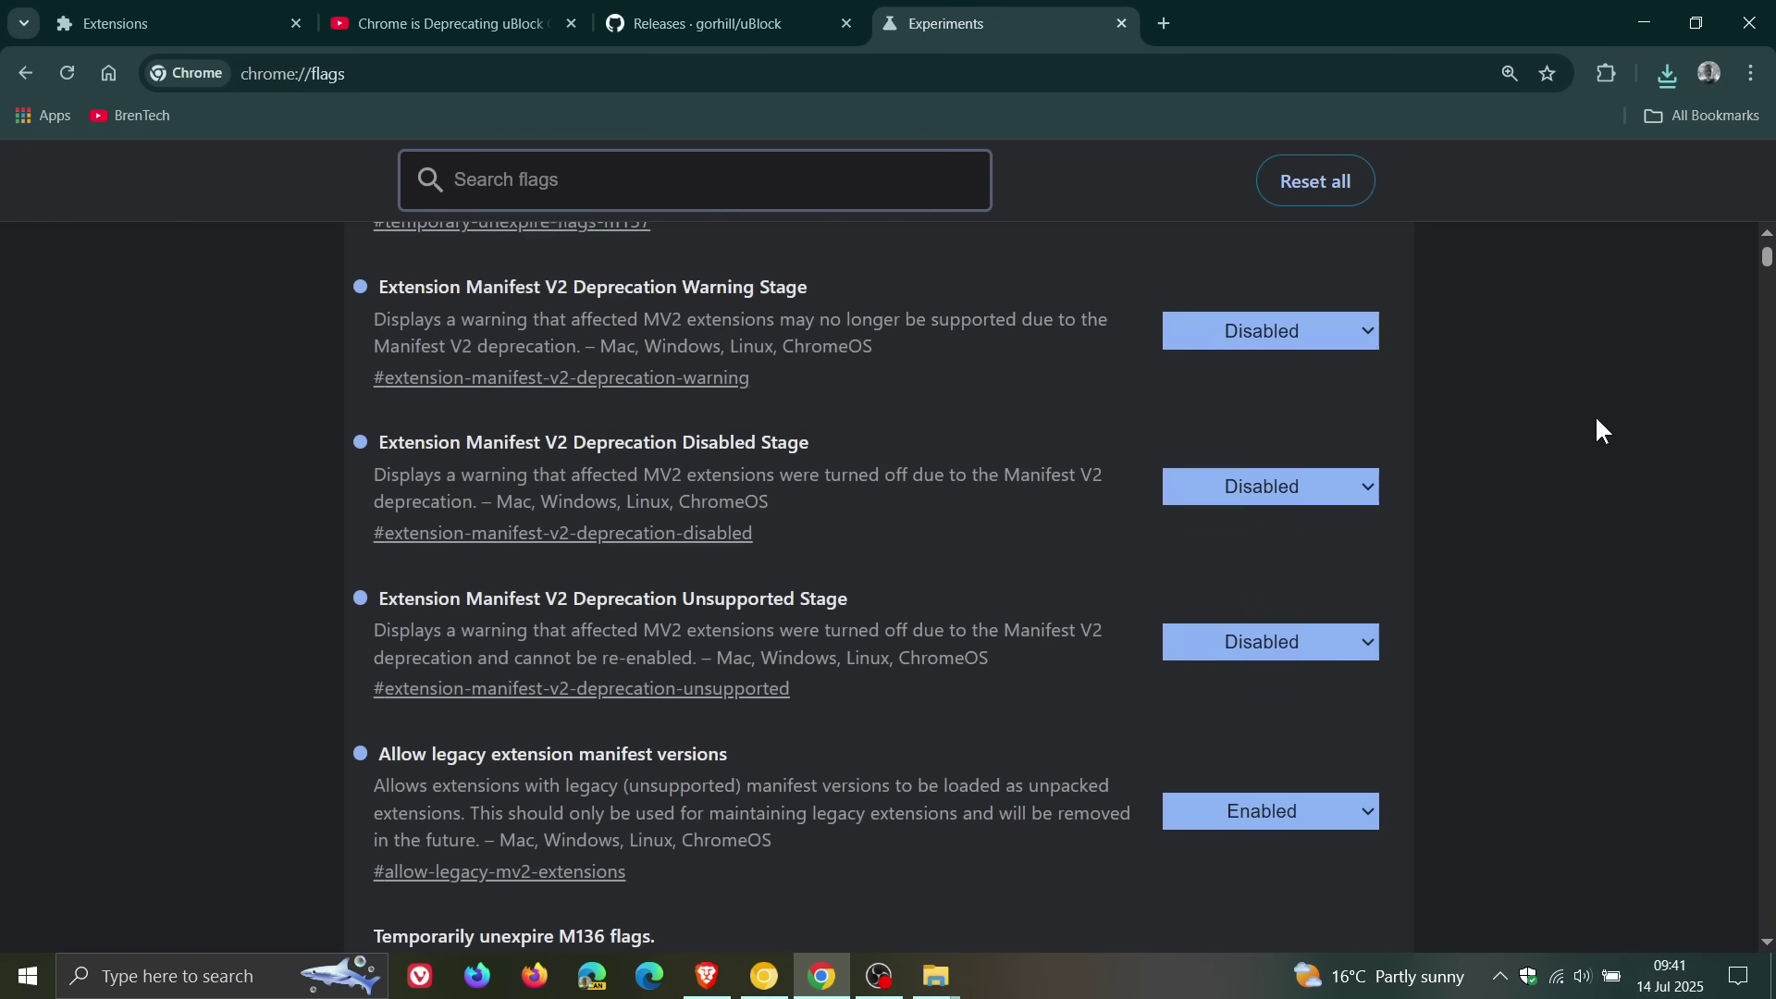
scroll(1603, 430, "up", 2)
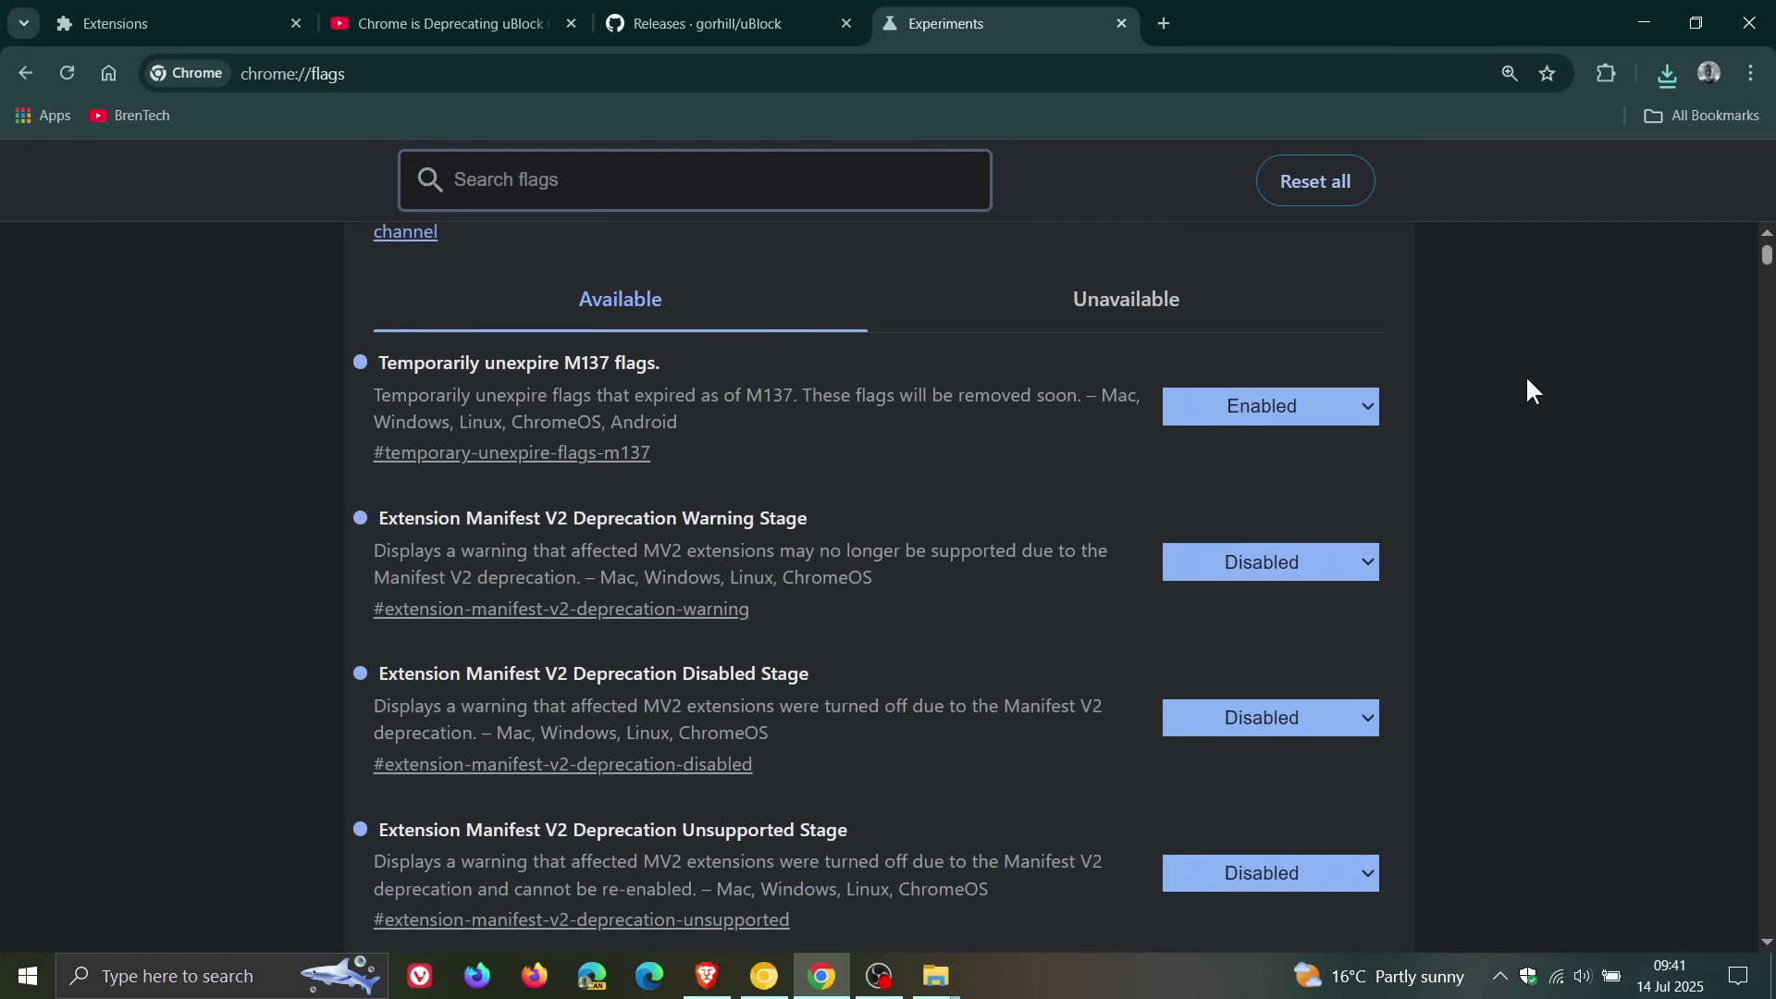
scroll(1531, 391, "down", 1)
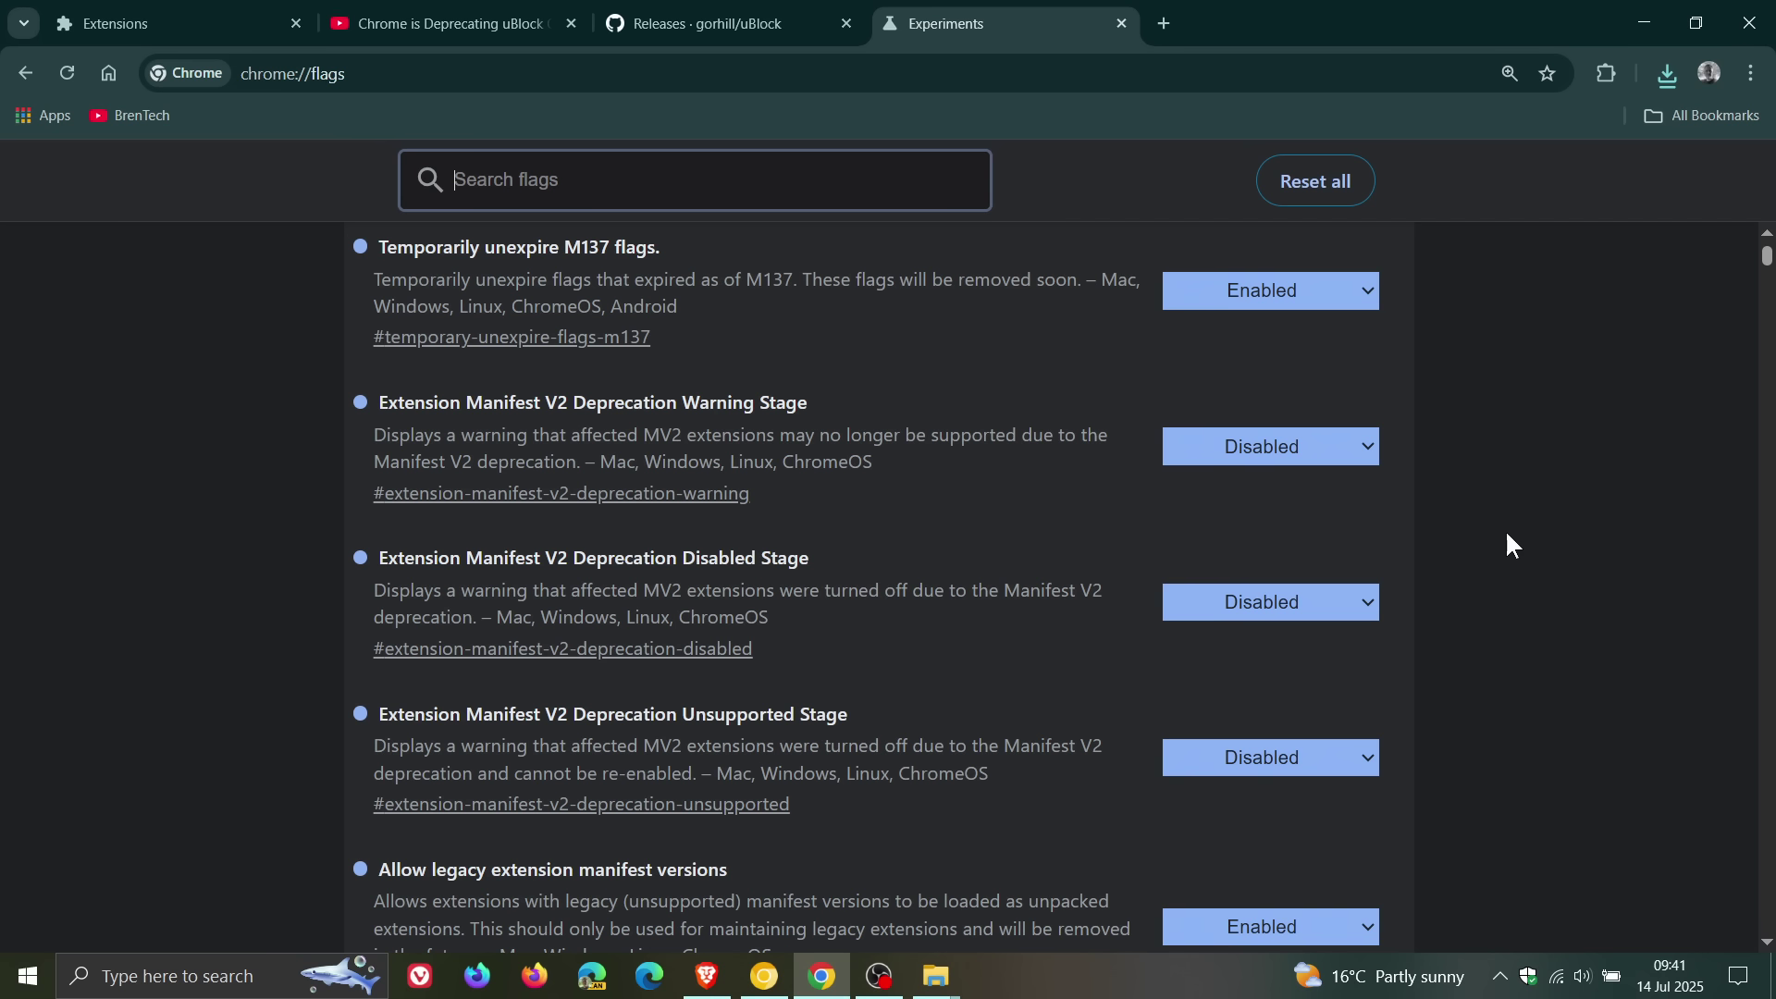
scroll(1506, 757, "down", 1)
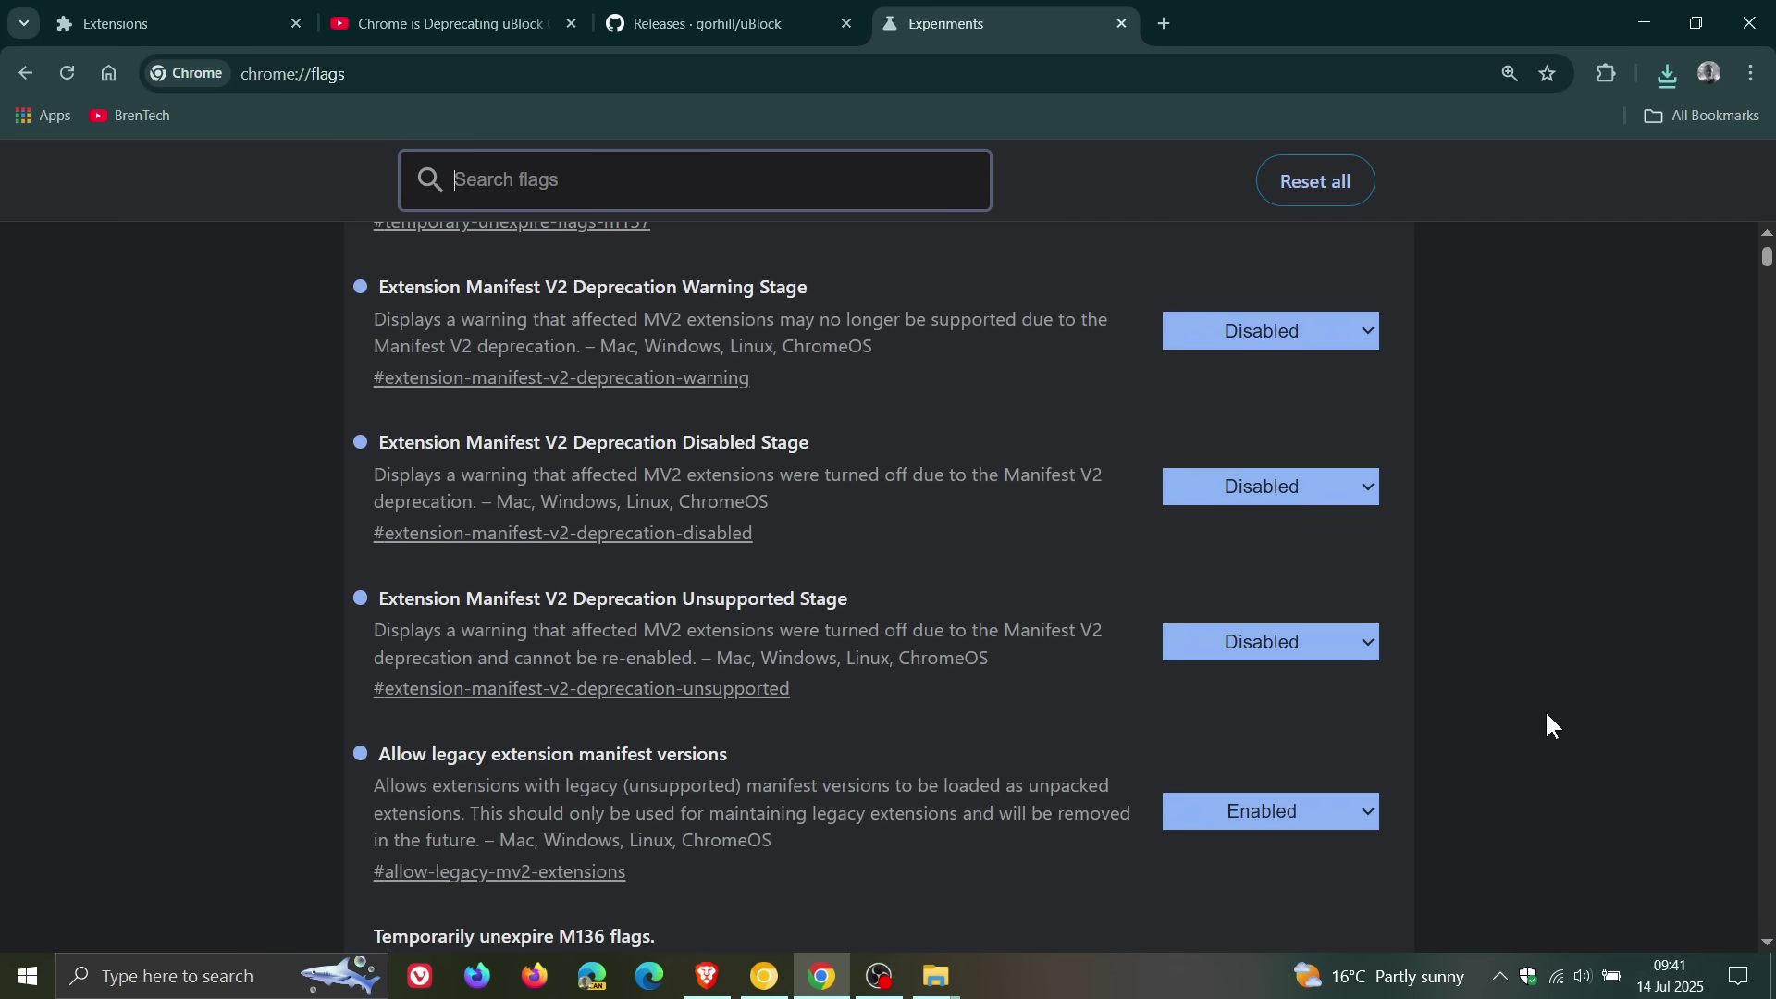
Close the extra Explorer window, browse into uBlock0_1.65.0.chromium\uBlock0.chromium, then return to Downloads.
left_click(936, 976)
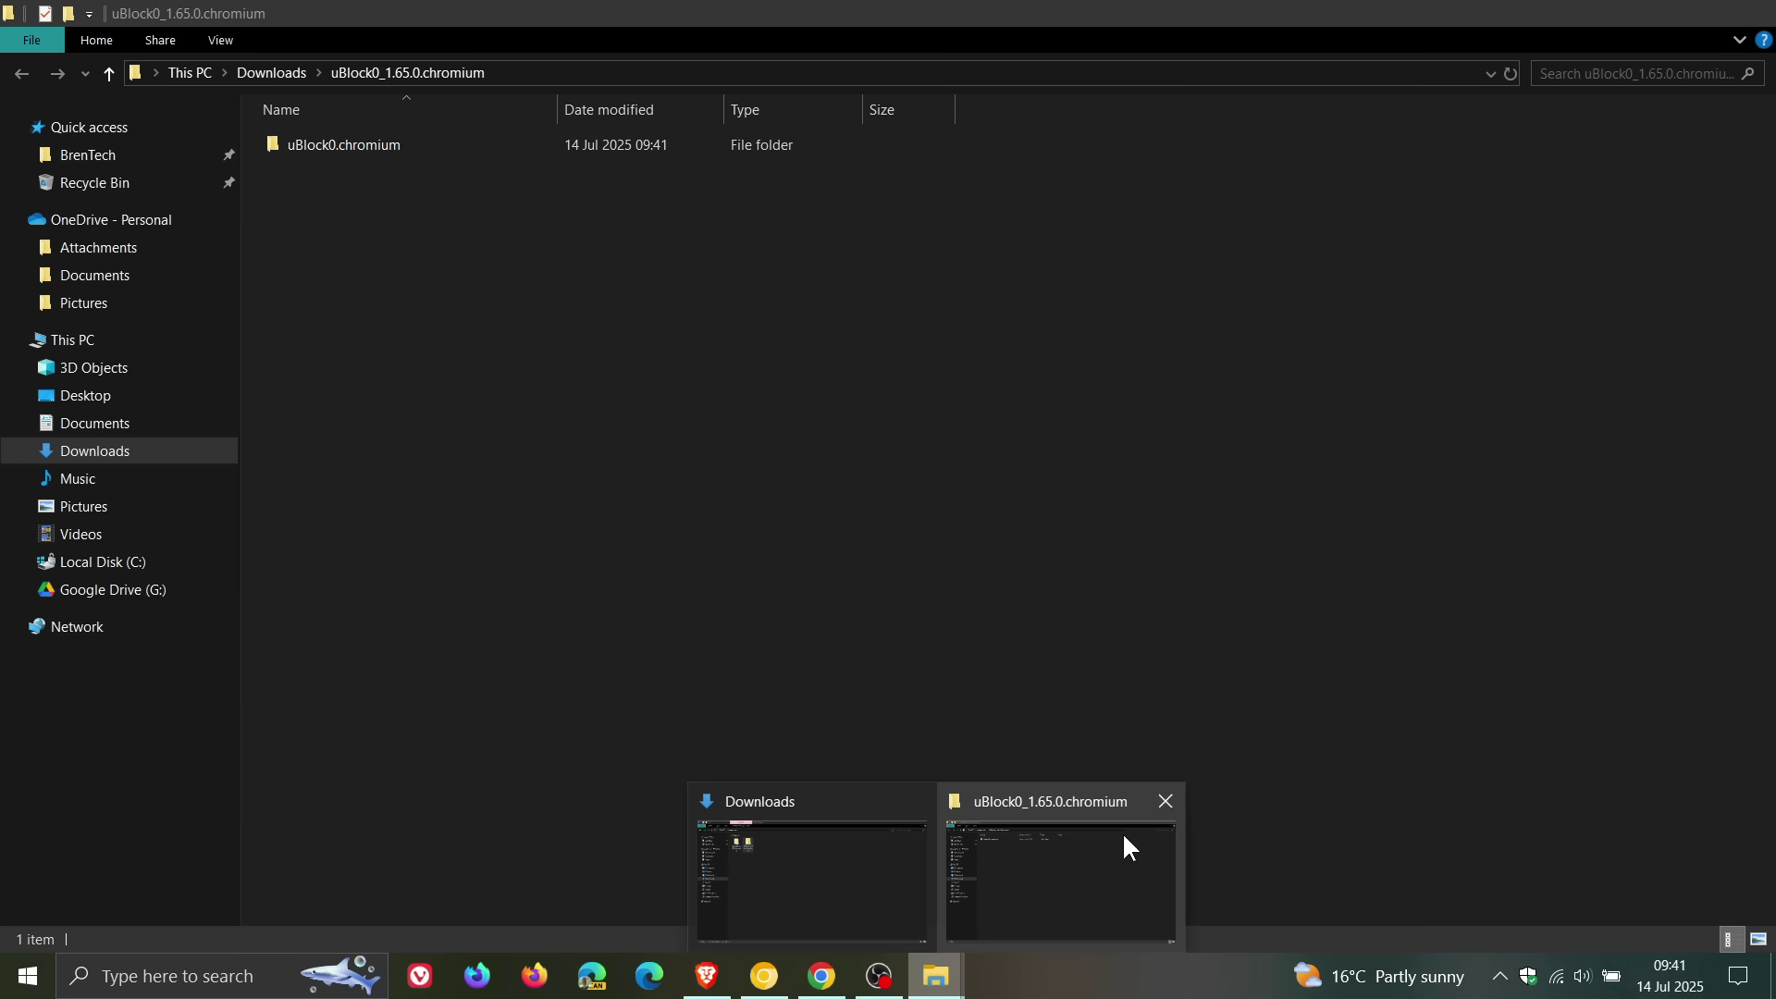
left_click(1166, 801)
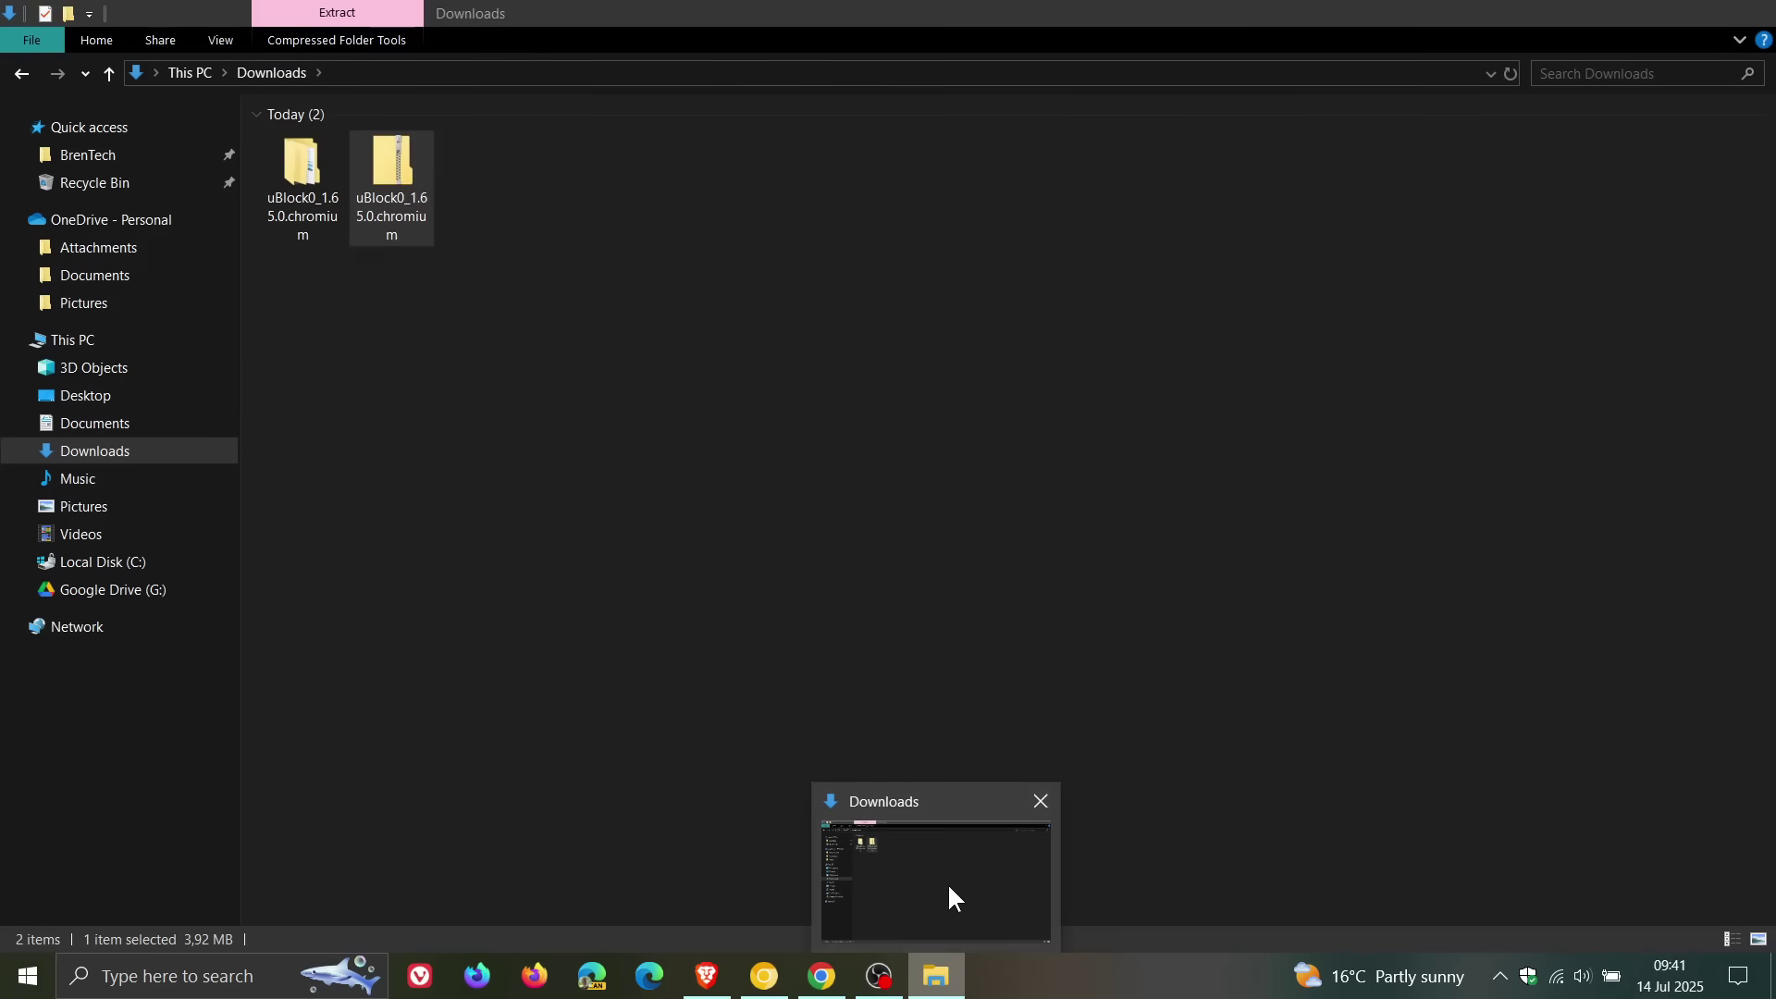
left_click(949, 889)
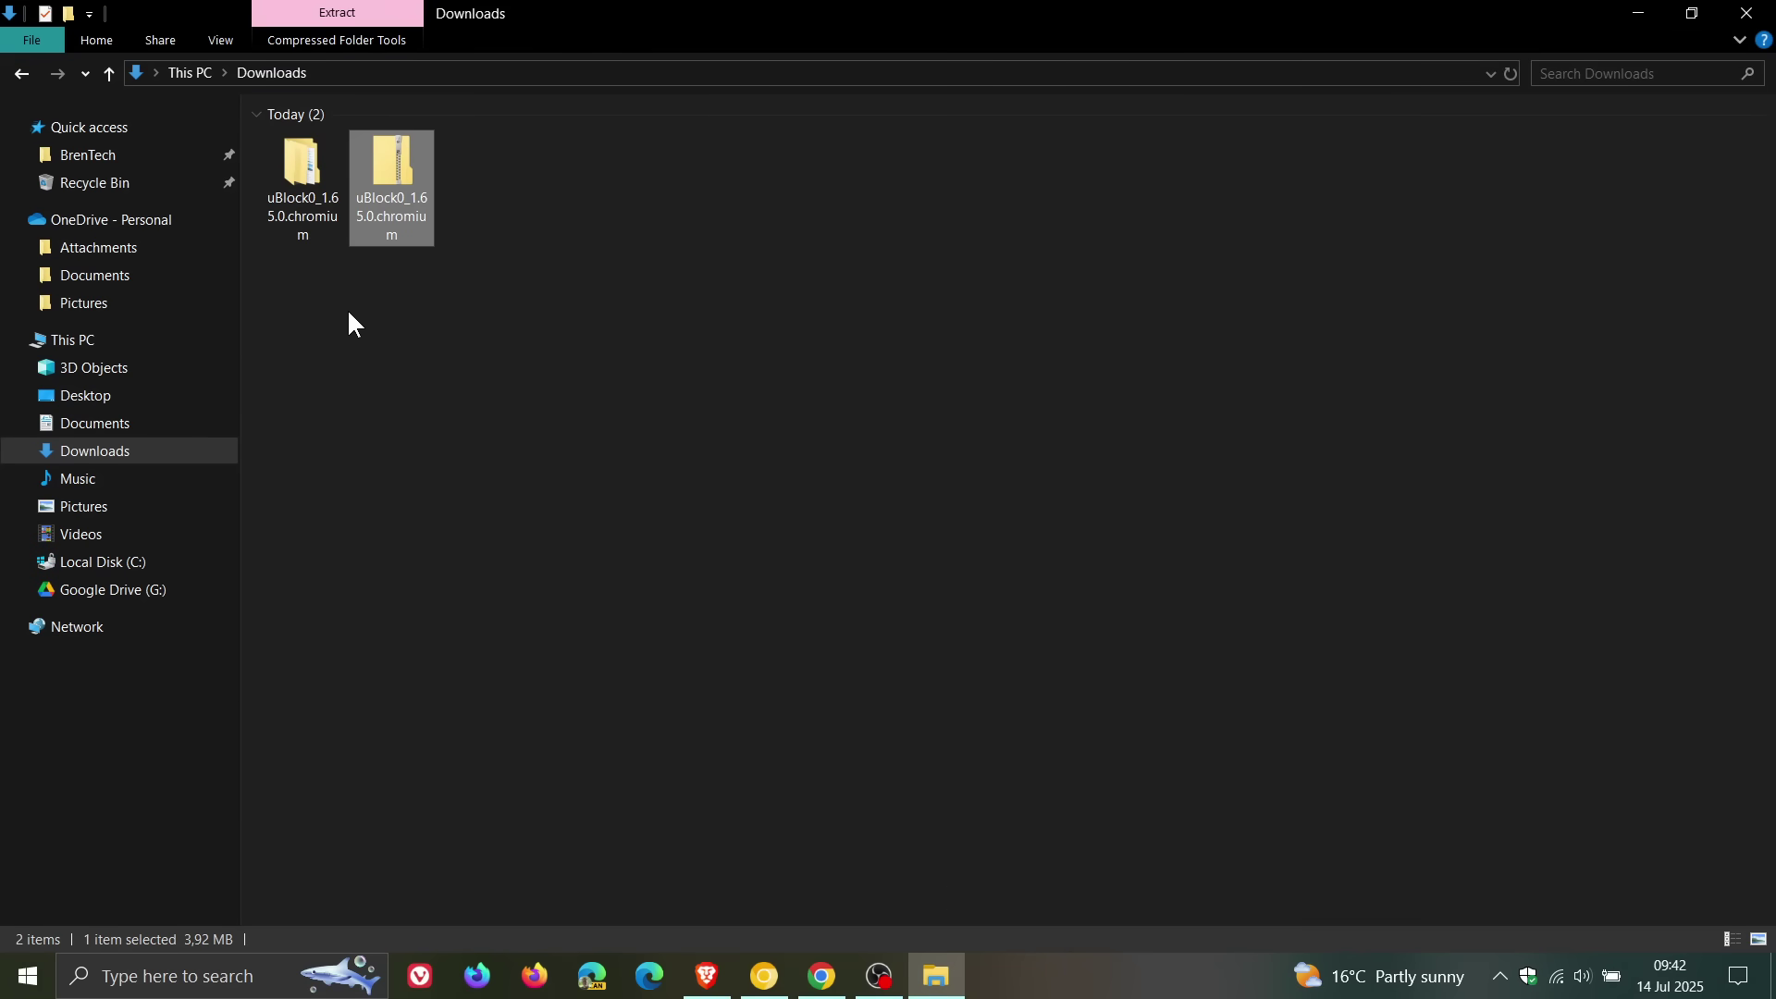
double_click(305, 172)
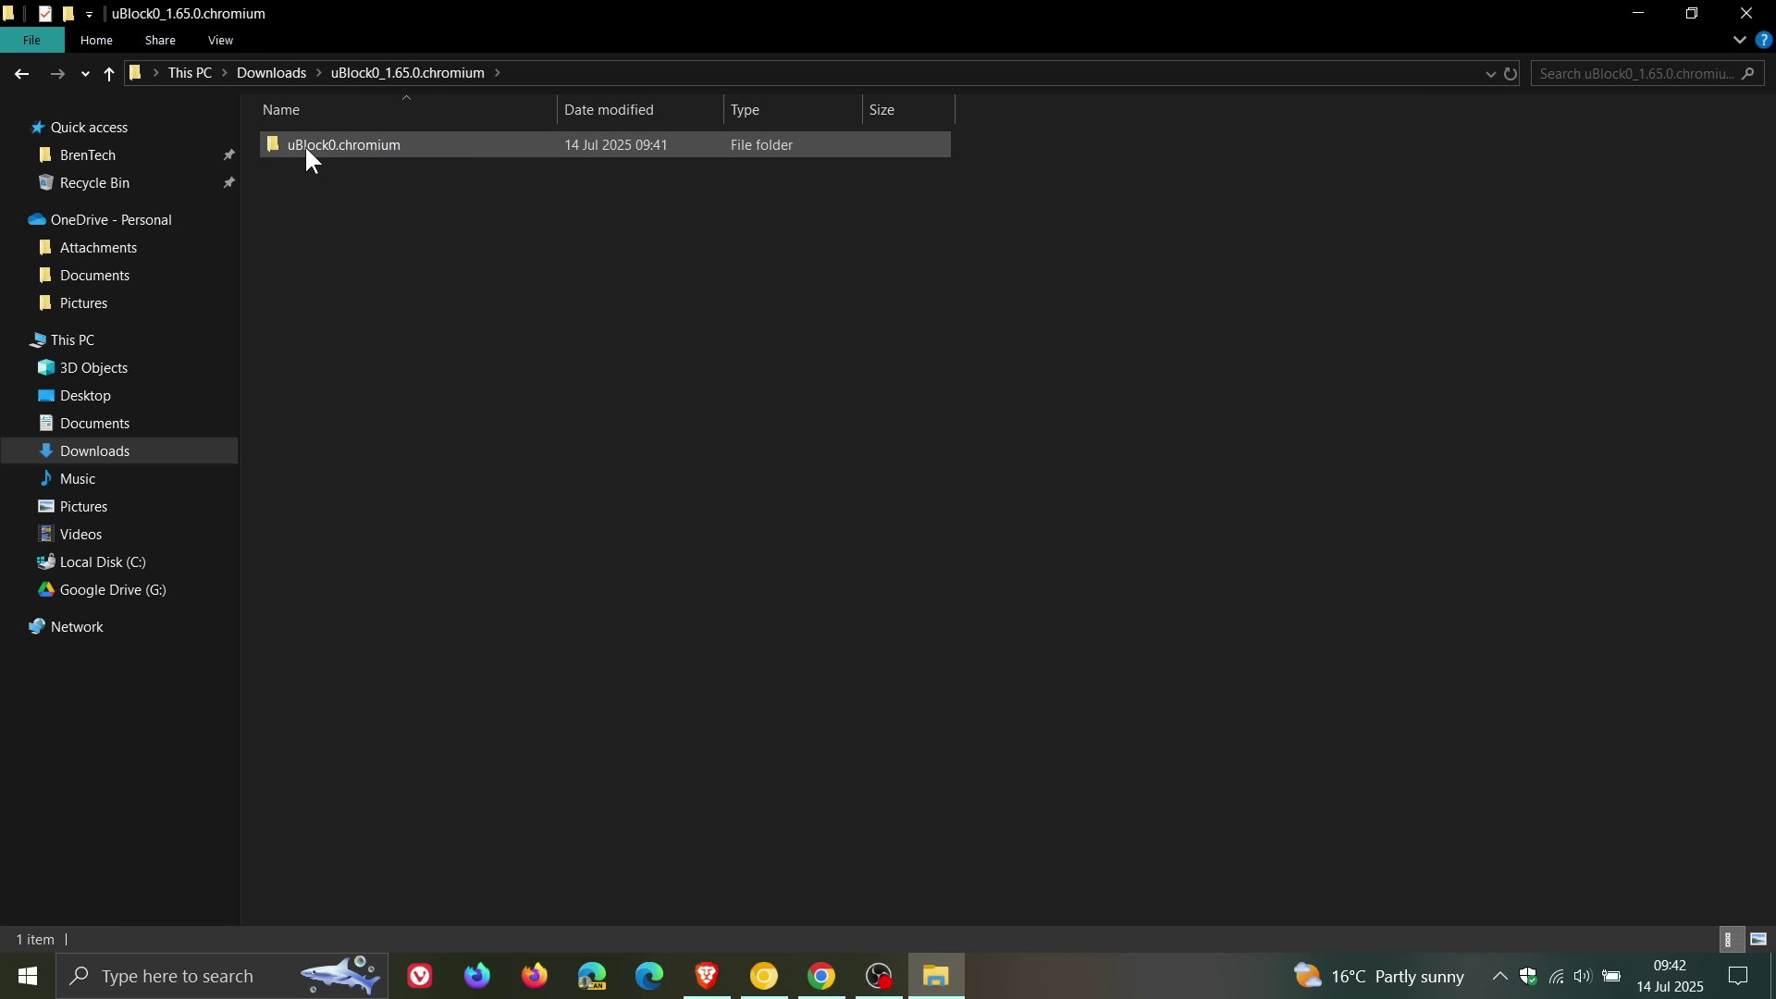
double_click(306, 149)
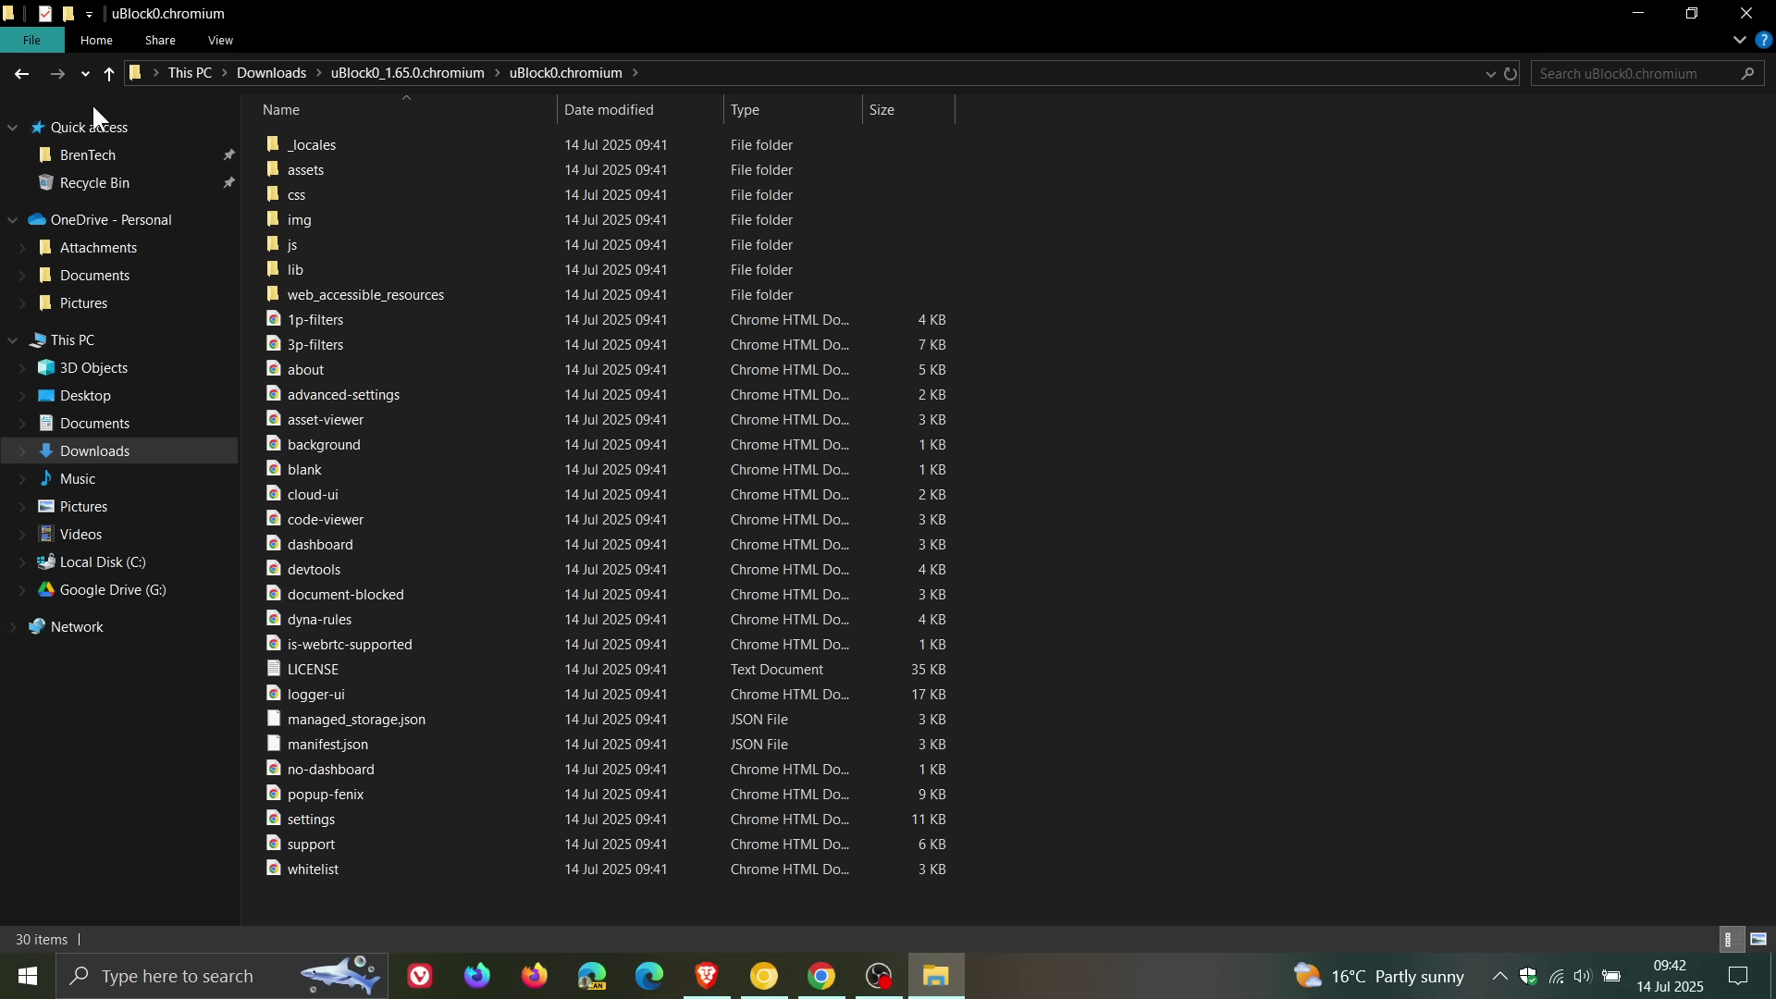
double_click(108, 73)
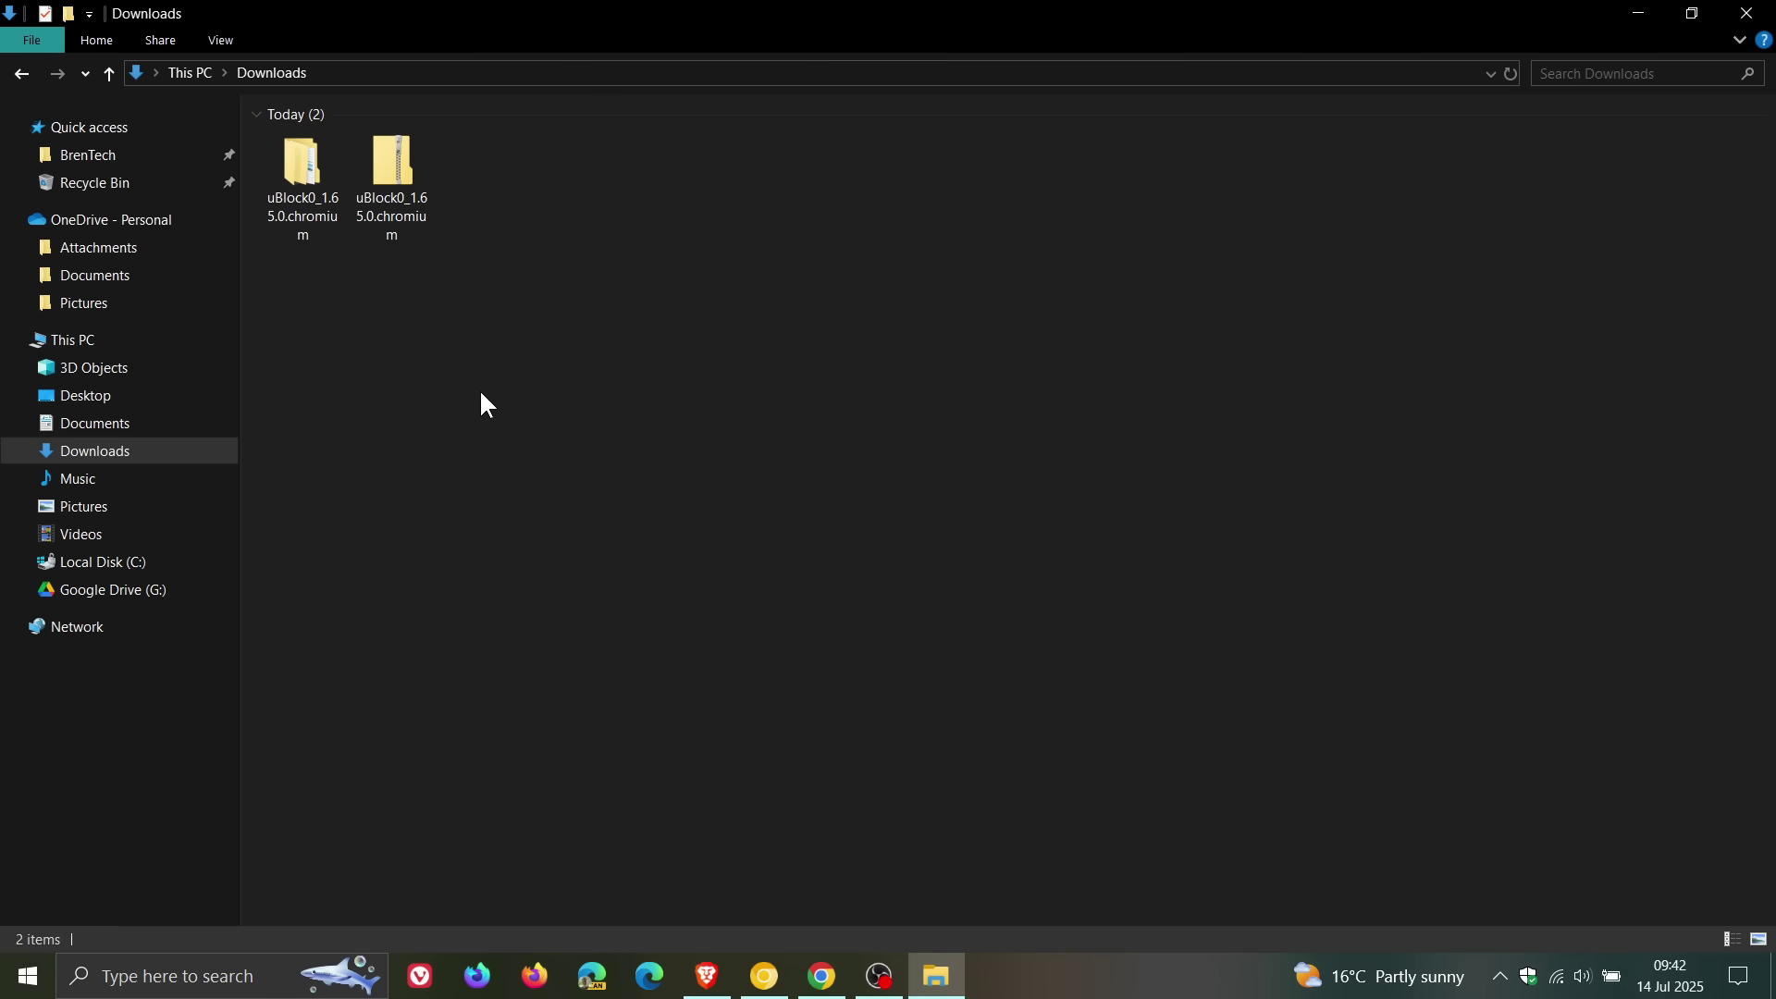
Switch to Chrome's Extensions page and turn on the Developer mode toggle.
left_click(823, 978)
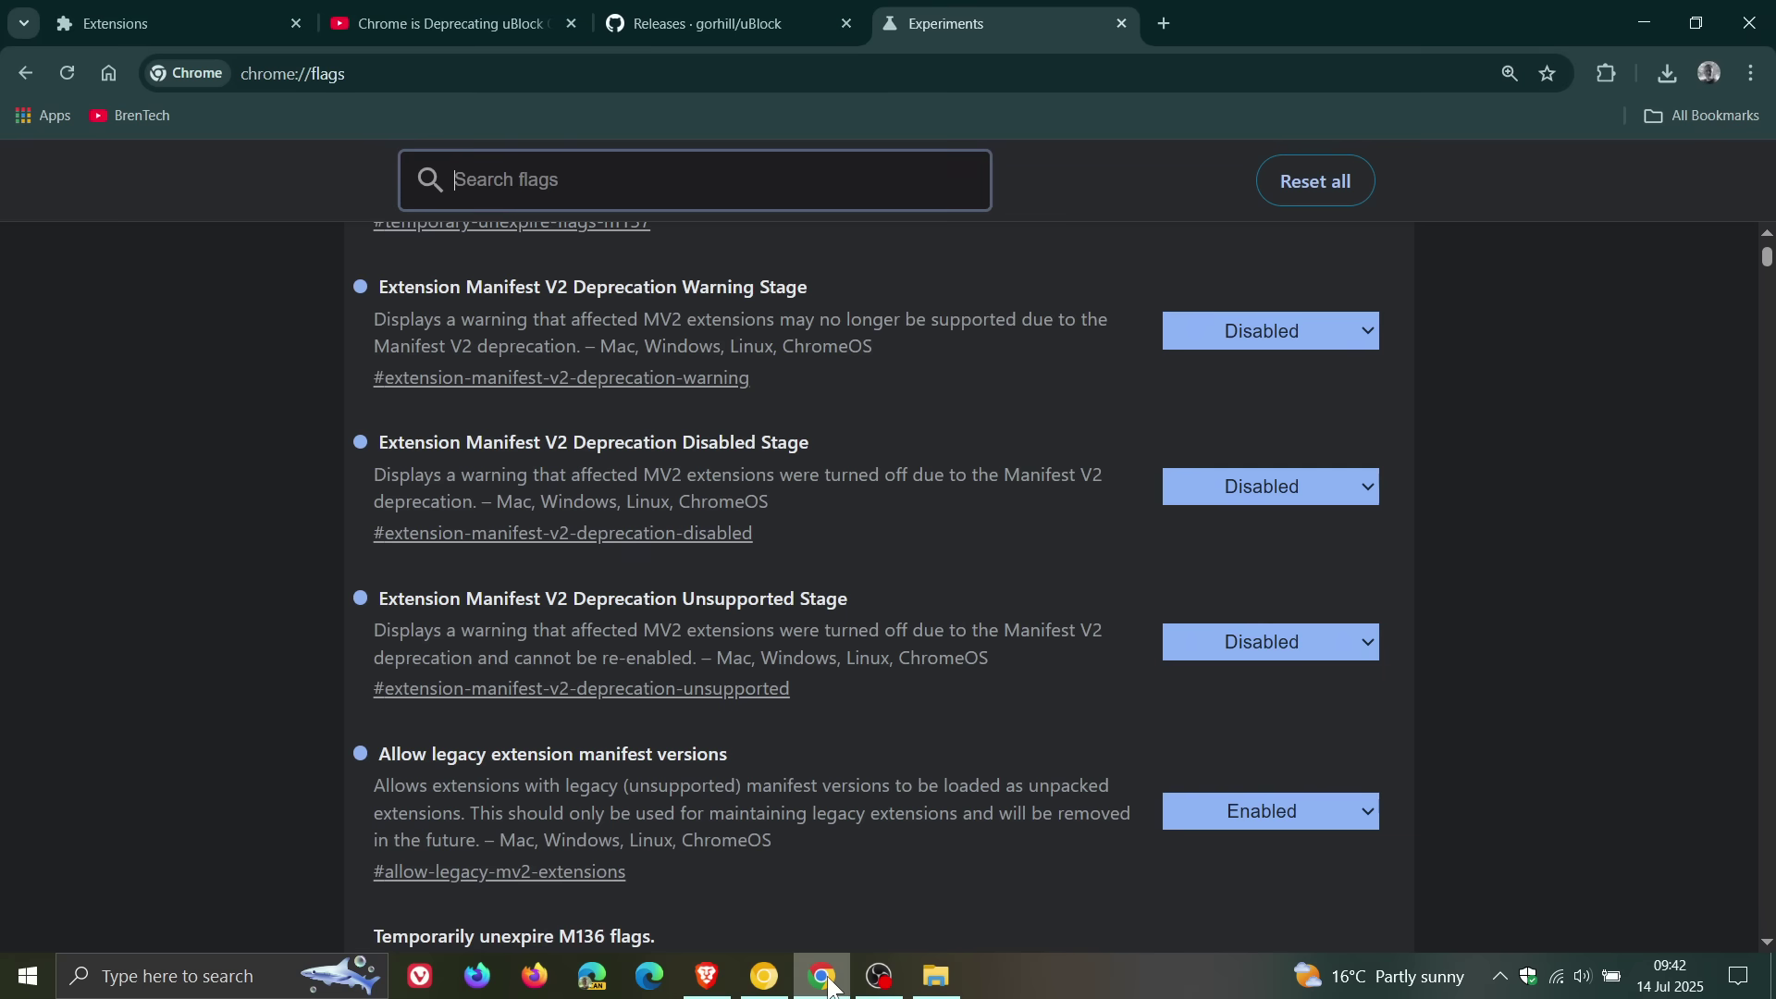
left_click(213, 25)
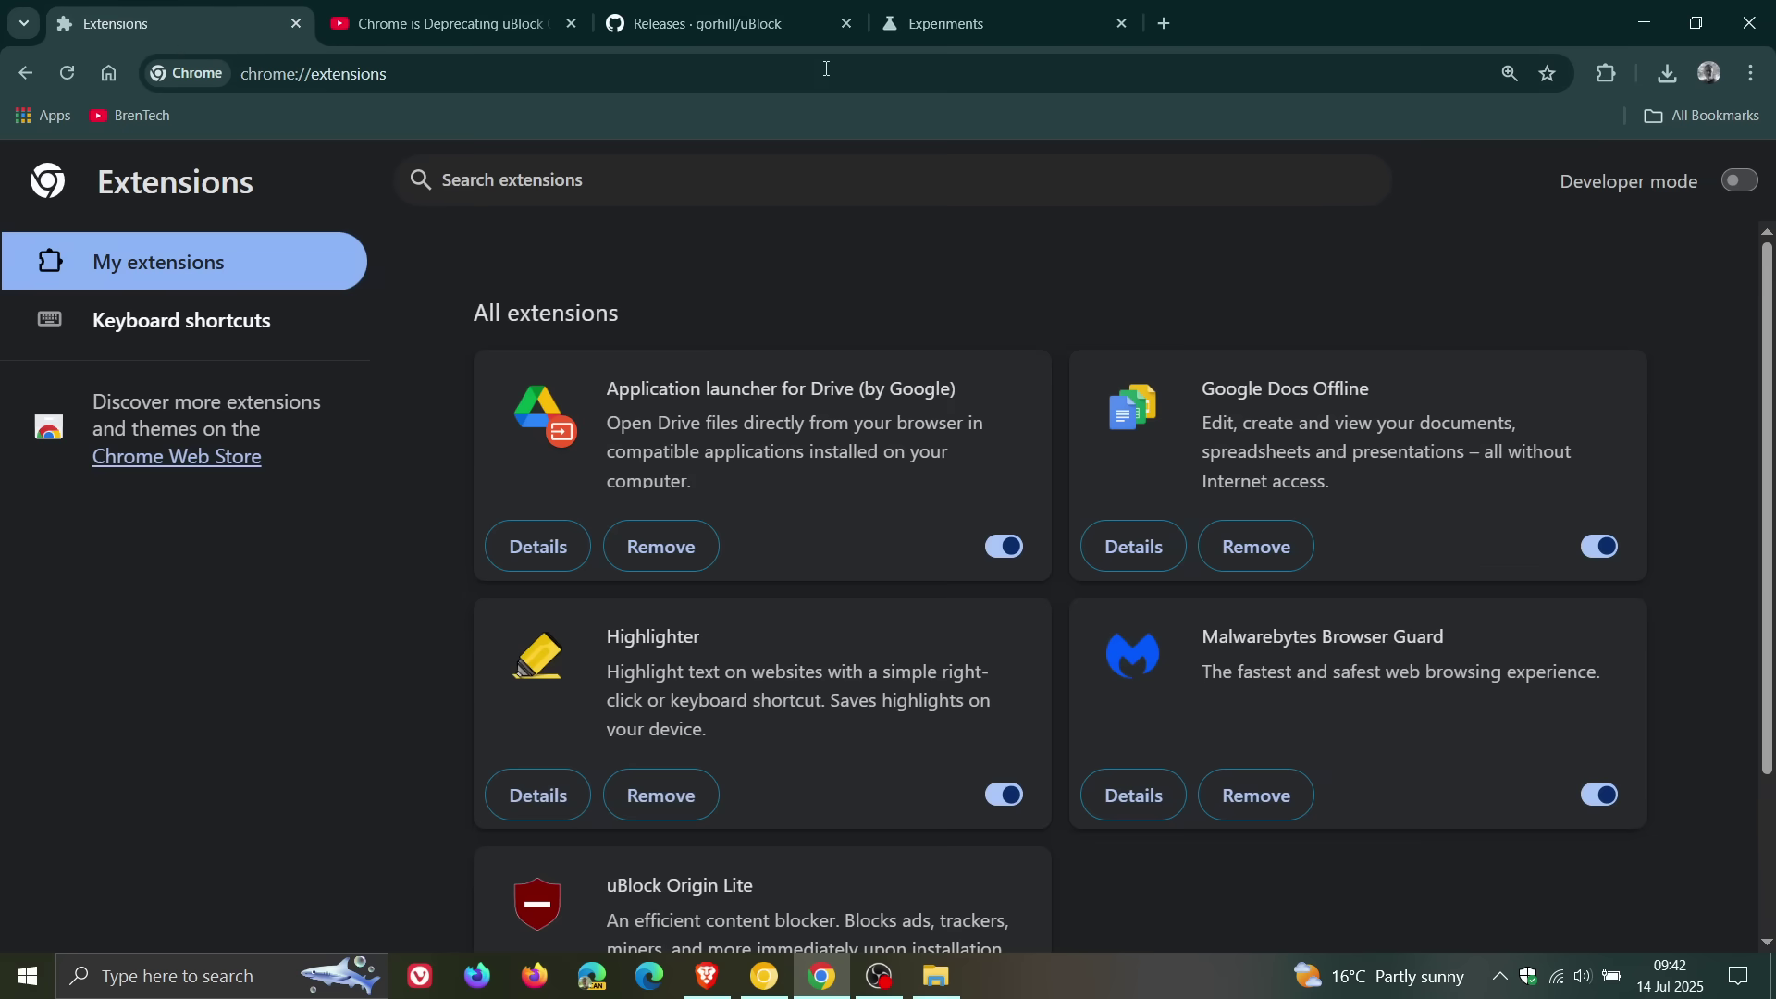
left_click(1743, 183)
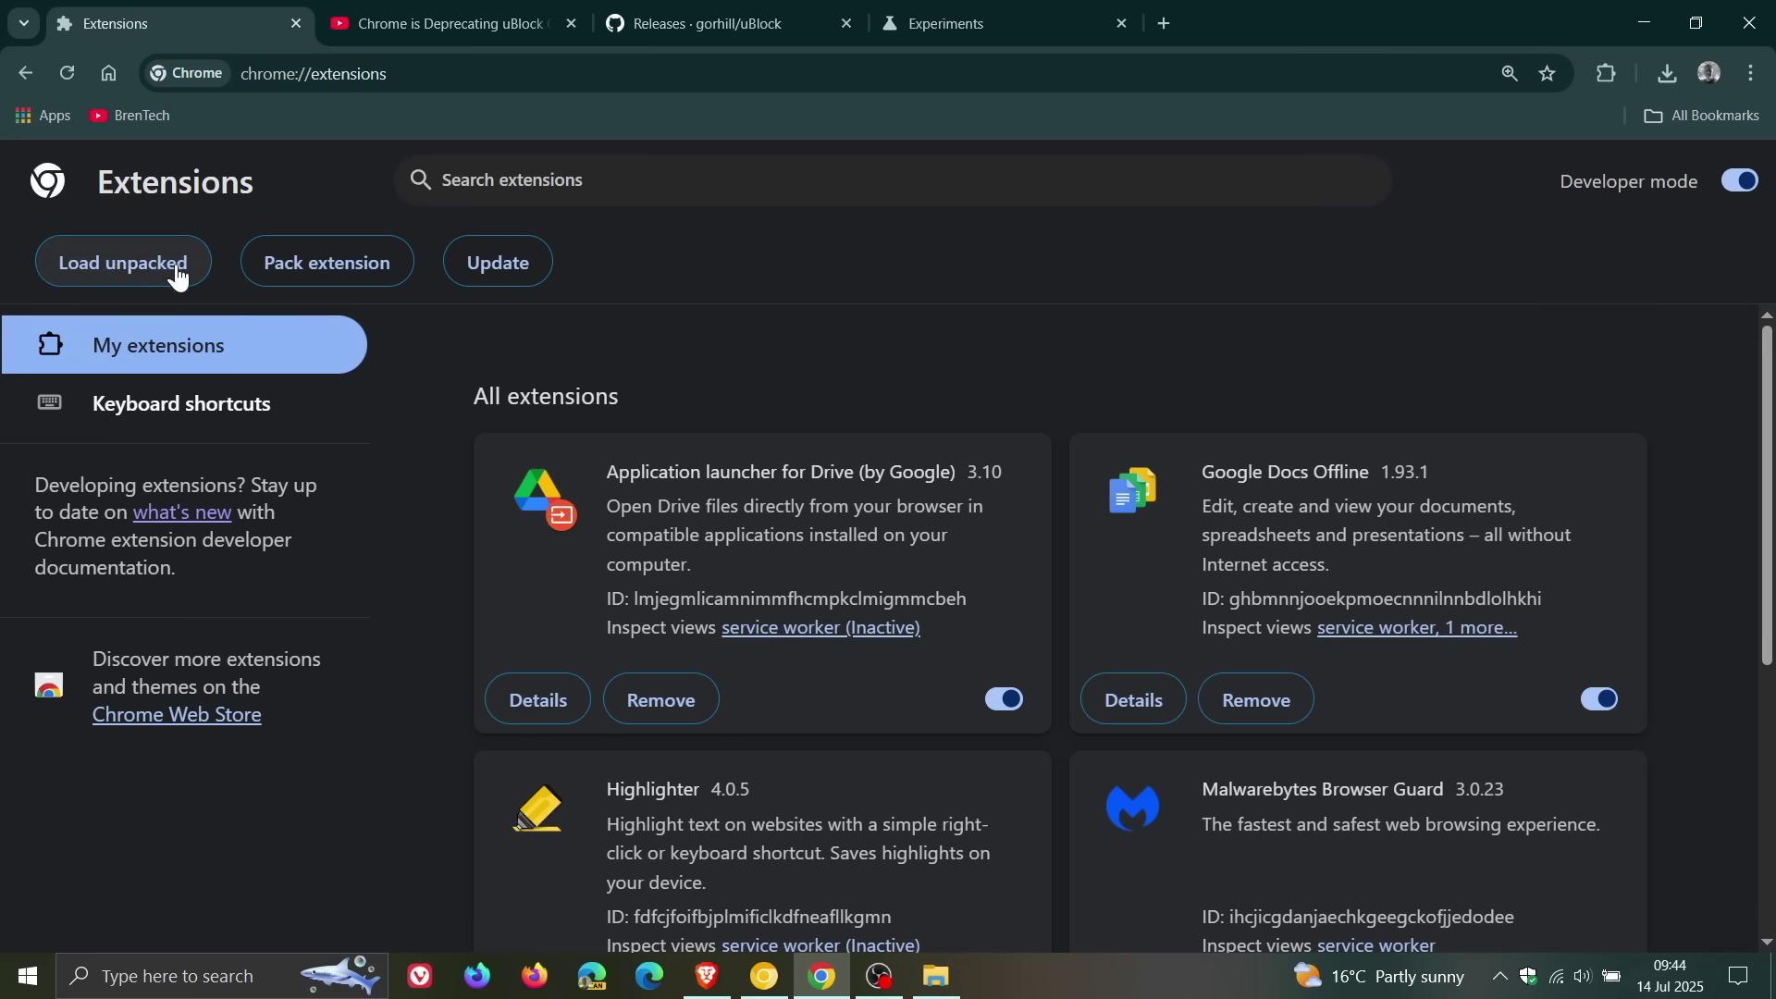
Load unpacked the uBlock0.chromium folder from Downloads\uBlock0_1.65.0.chromium.
left_click(133, 263)
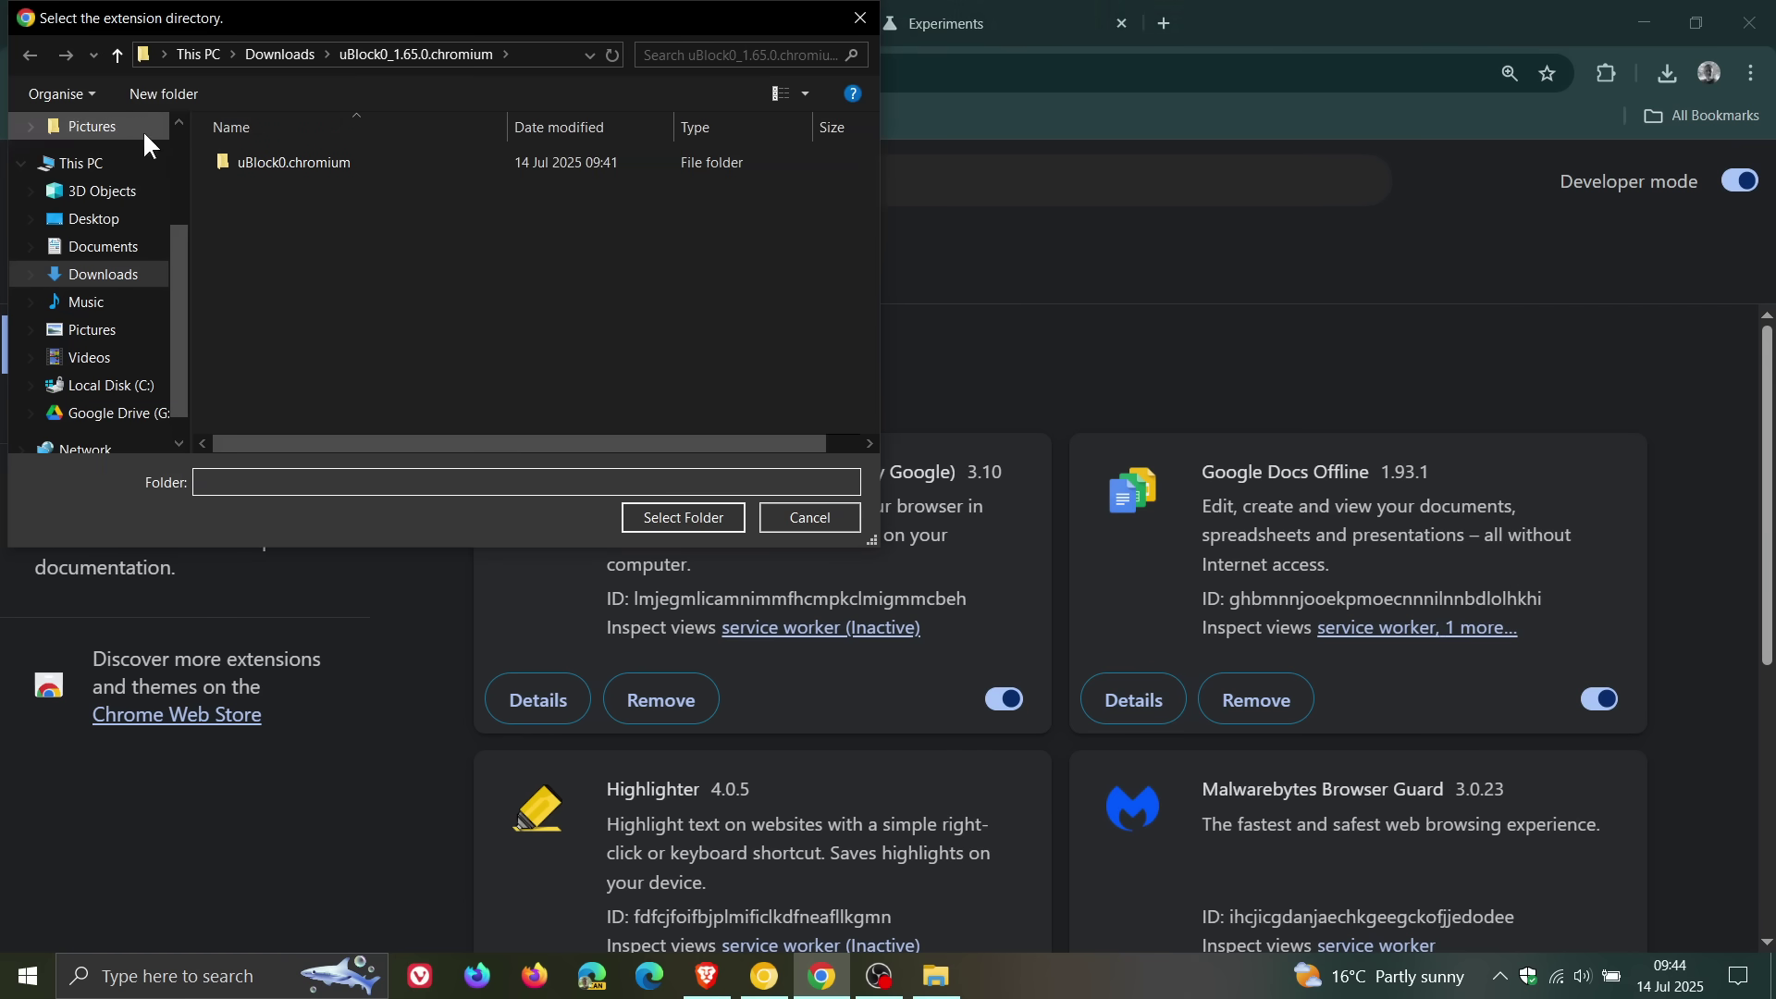
left_click(116, 56)
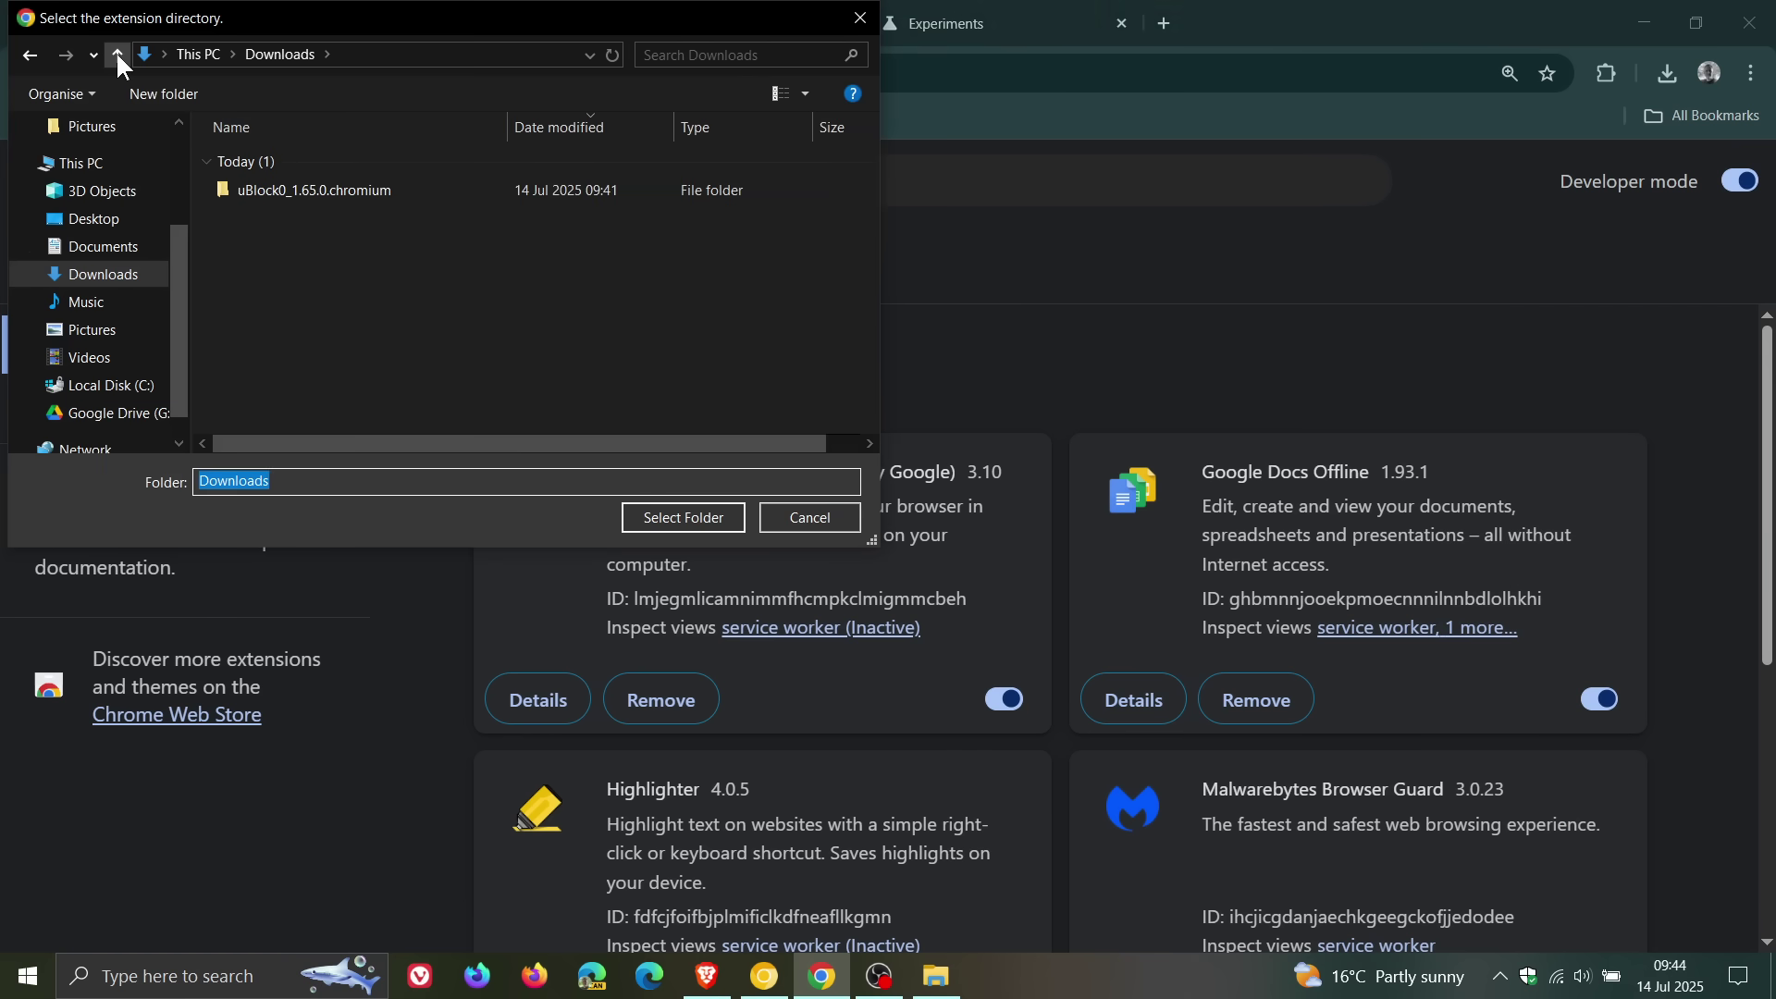
left_click(117, 55)
left_click(128, 277)
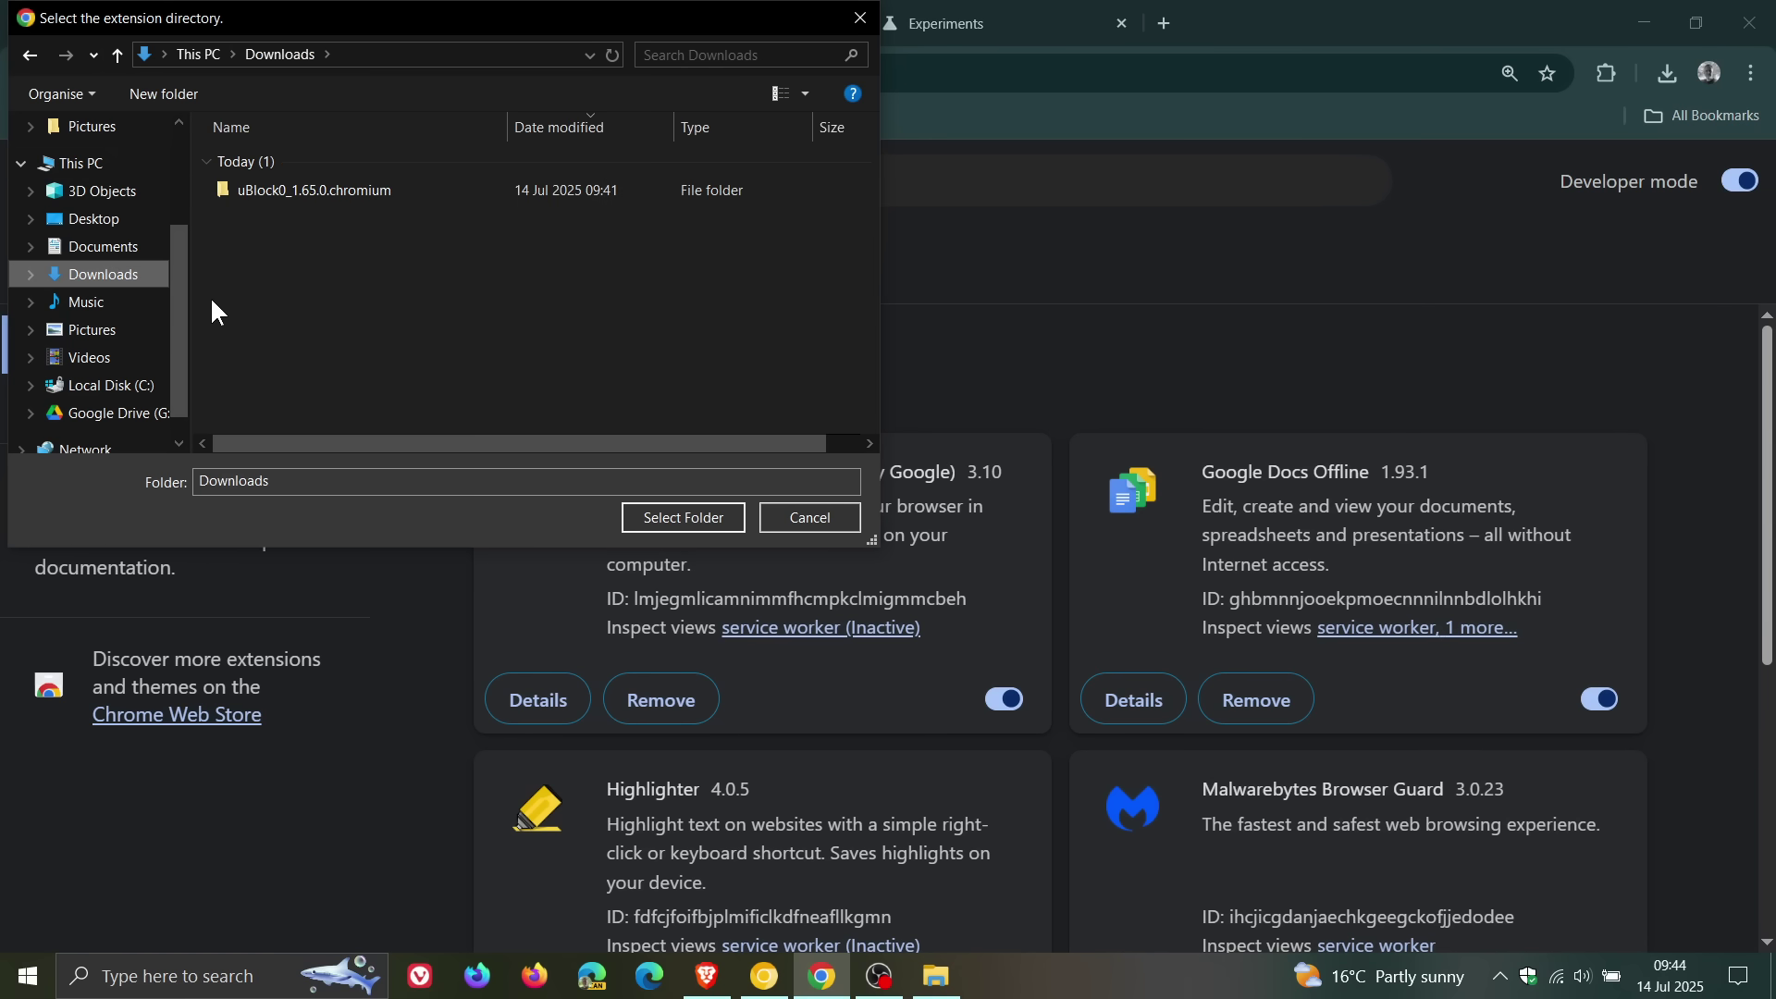
double_click(352, 190)
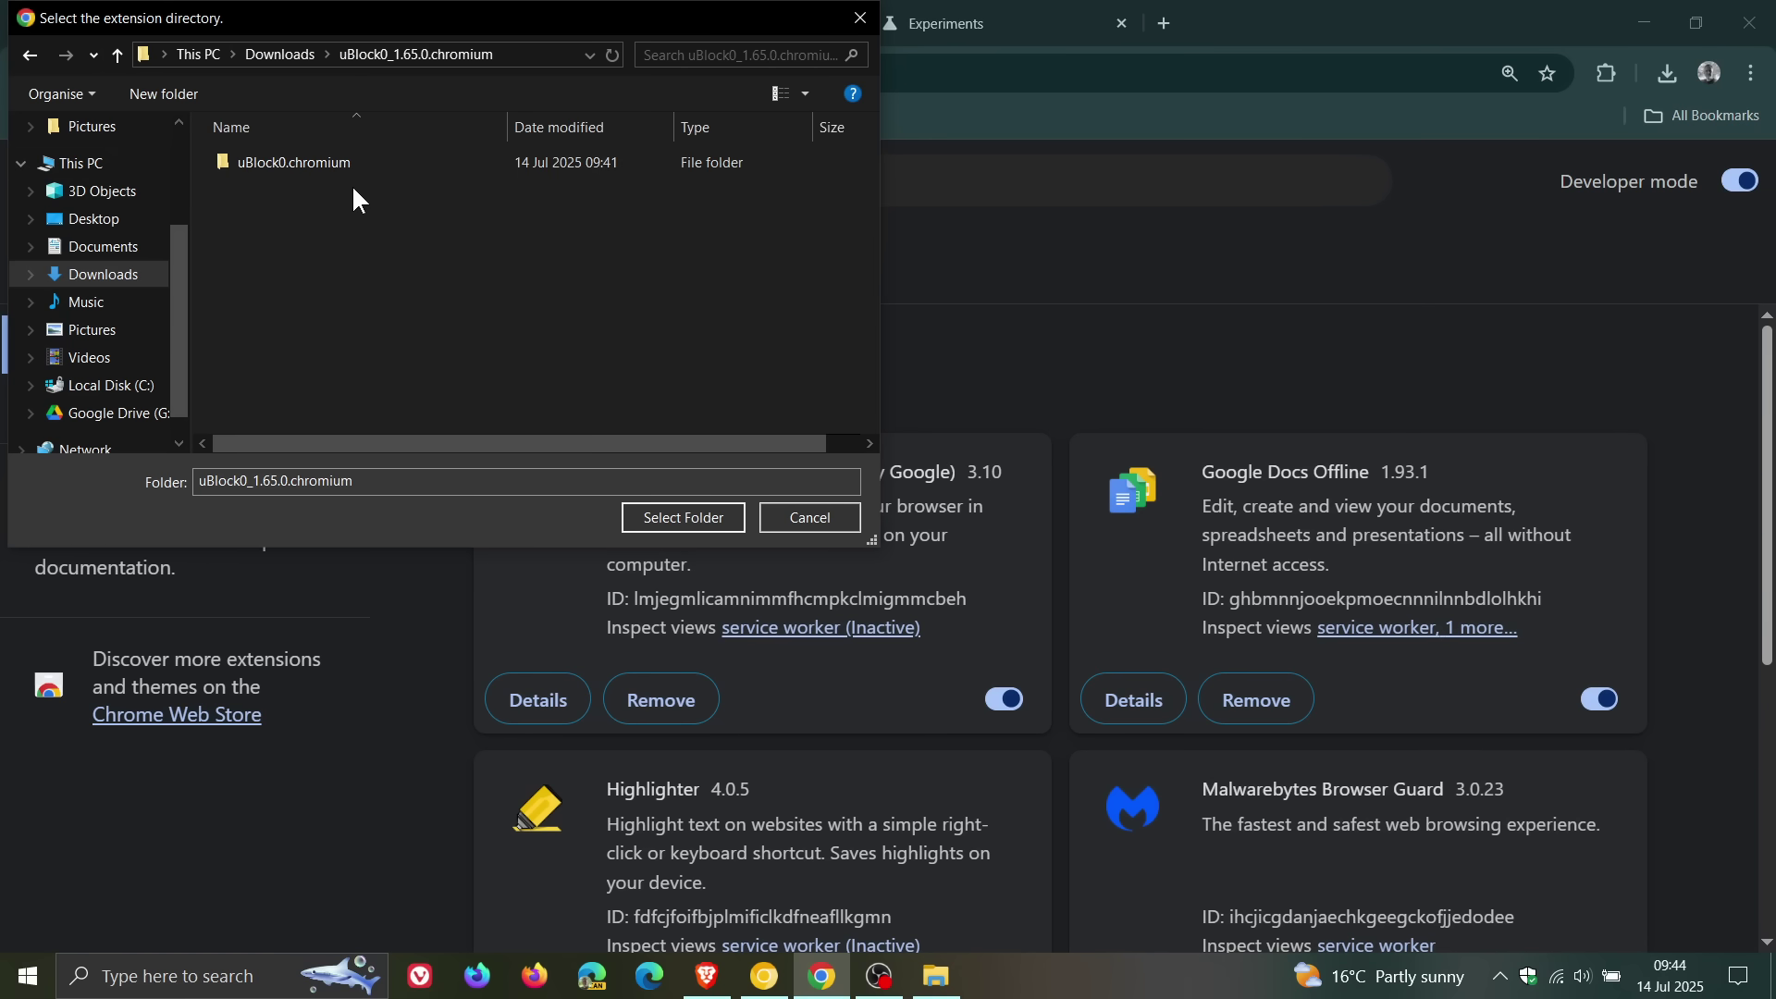
left_click(297, 168)
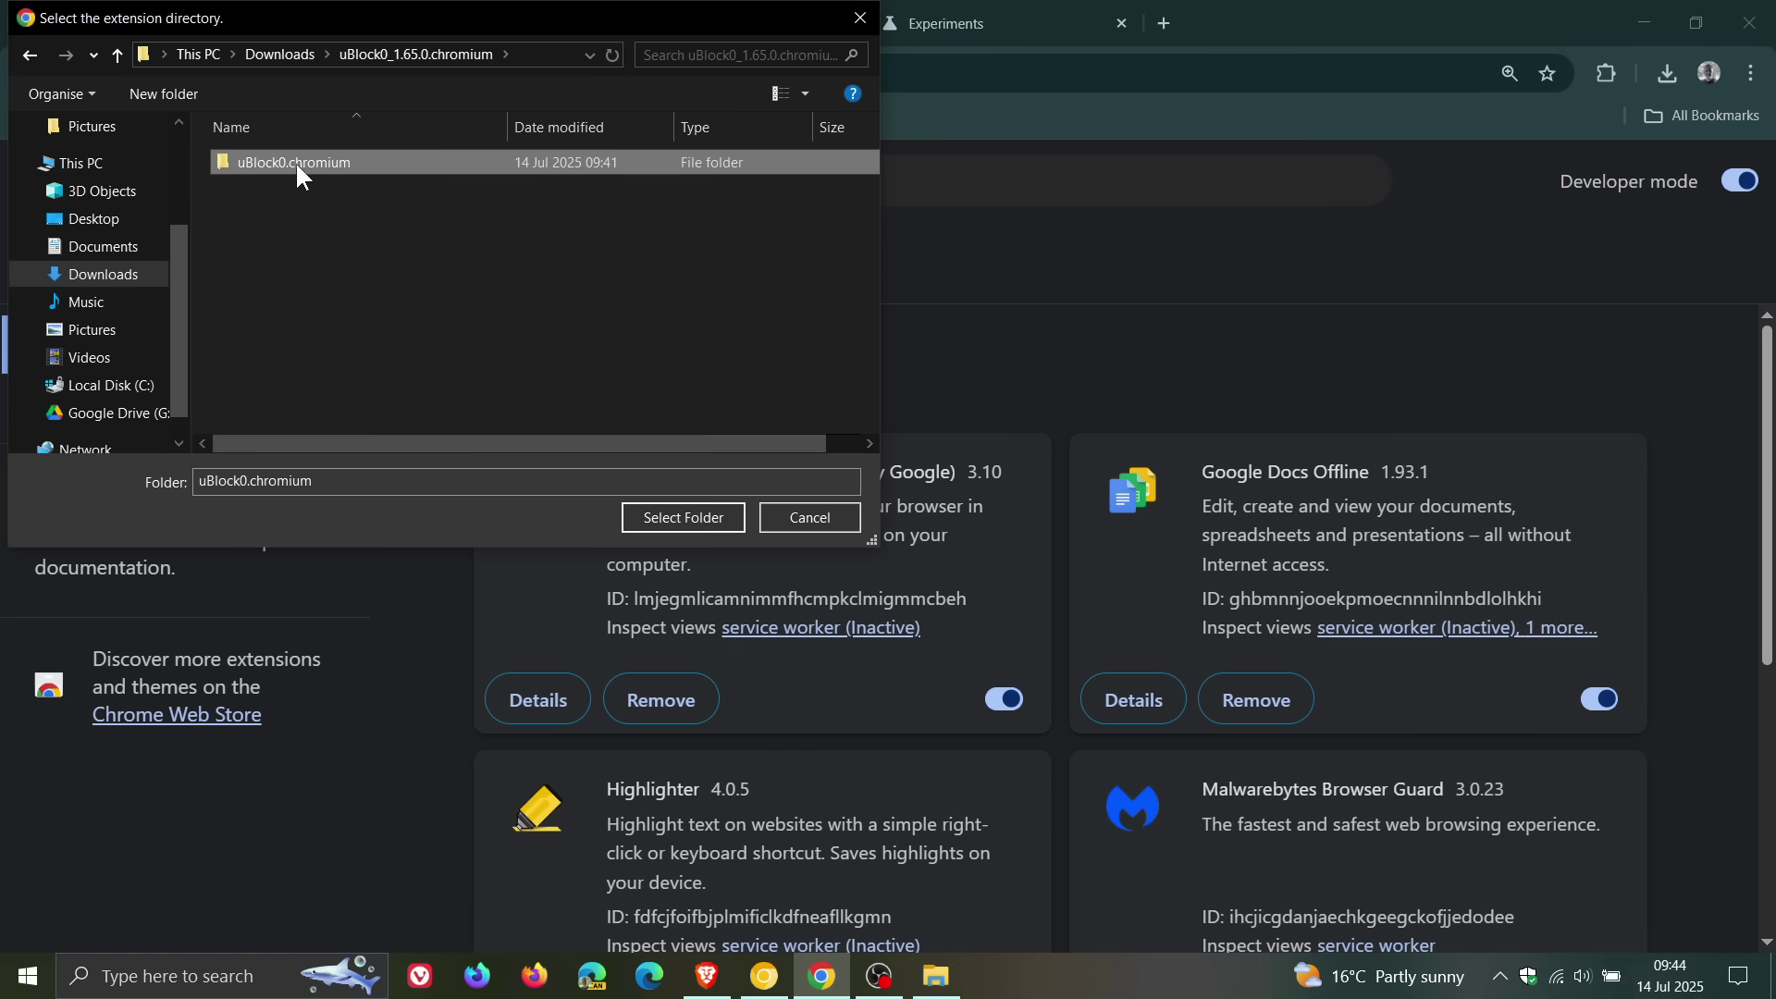
left_click(690, 512)
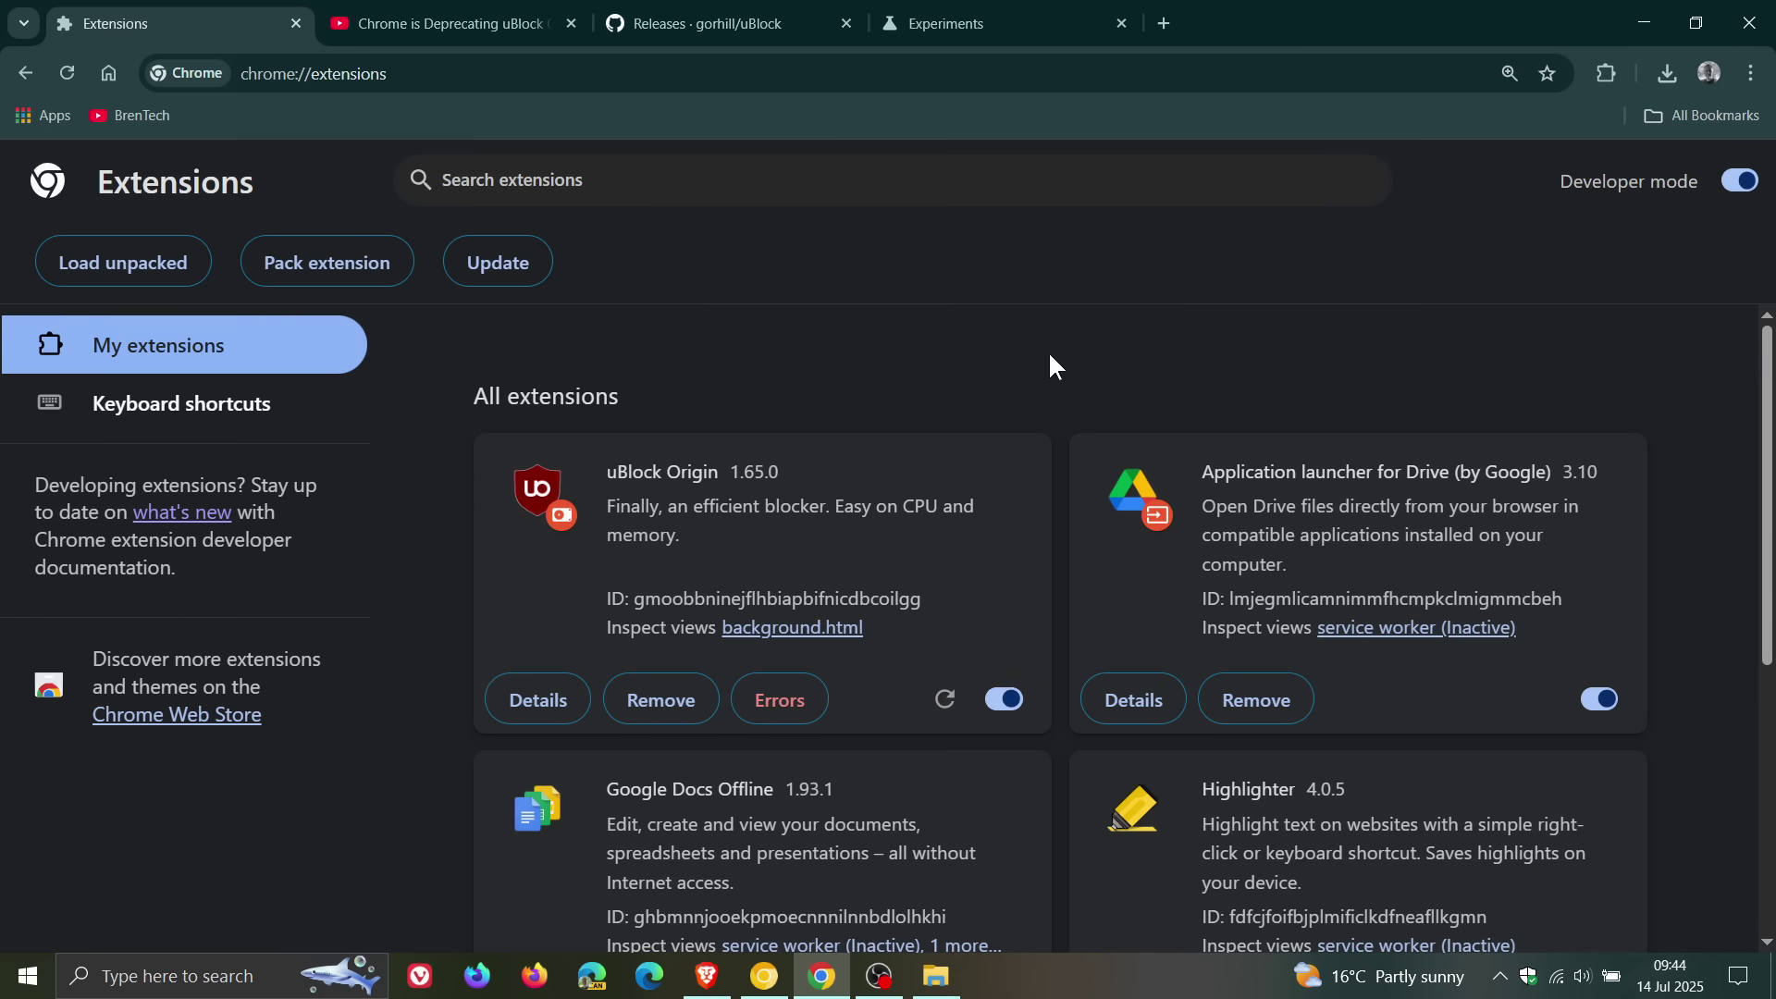
Clear all of uBlock Origin's reported errors and go back to the extensions list.
left_click(774, 707)
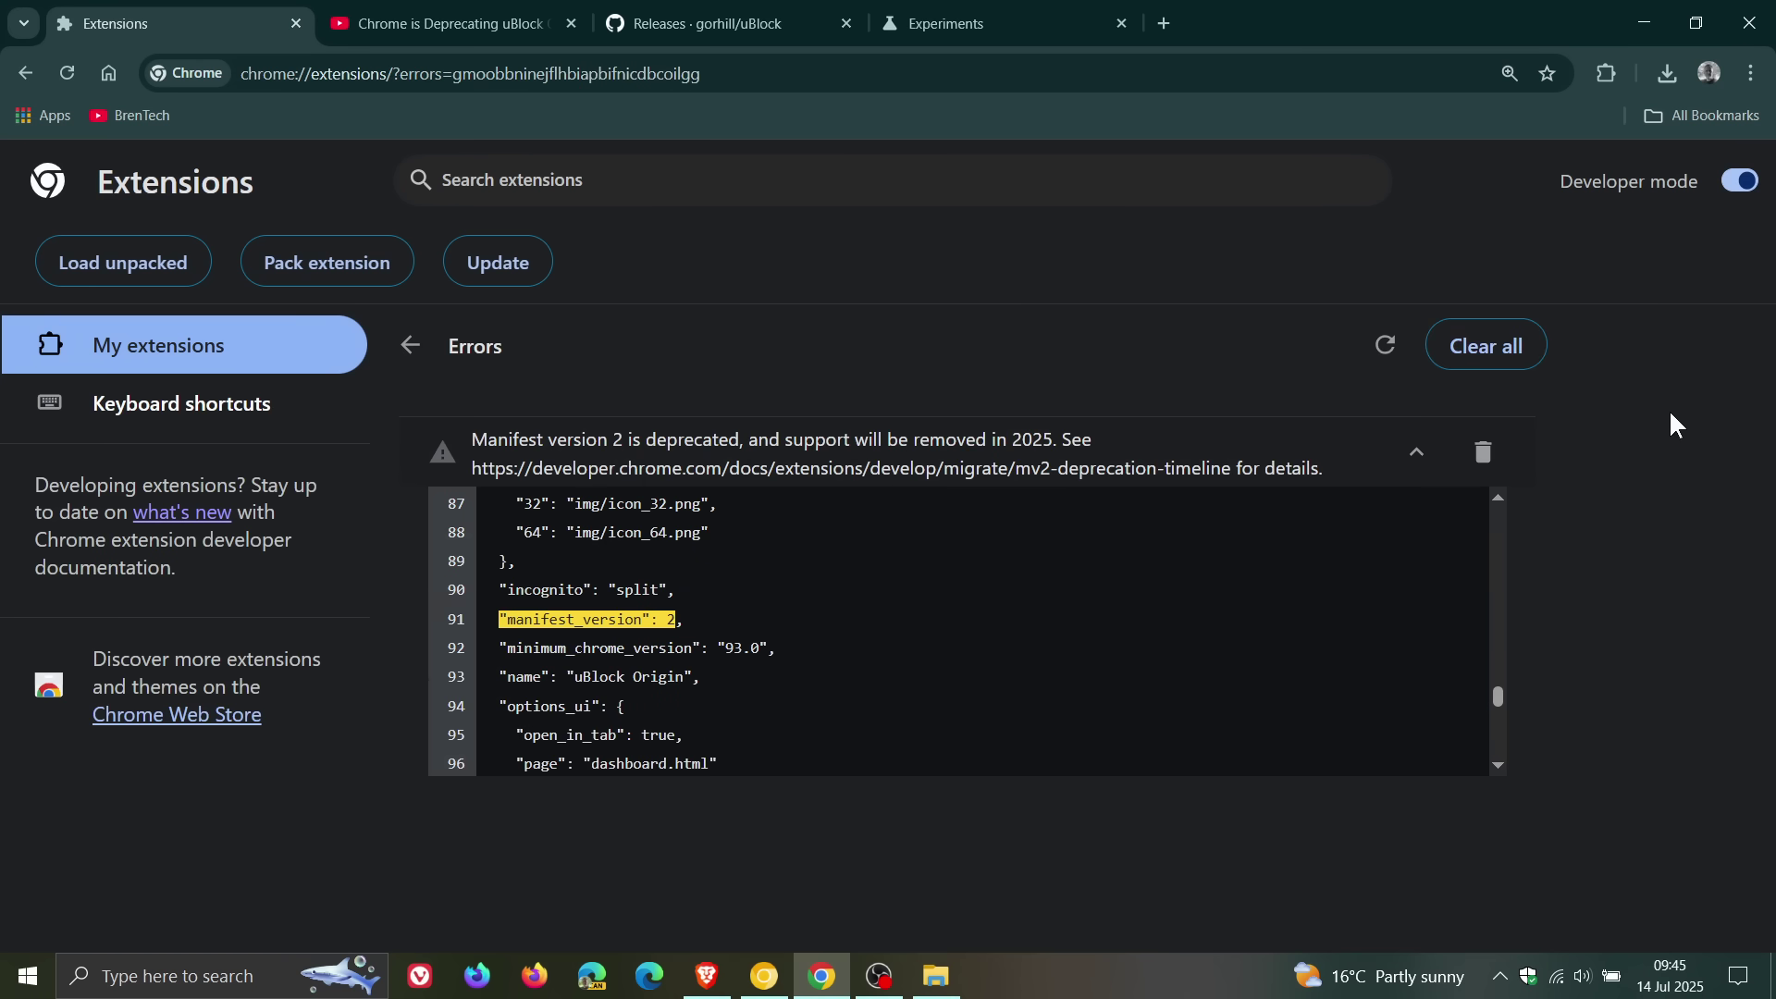
left_click(1518, 349)
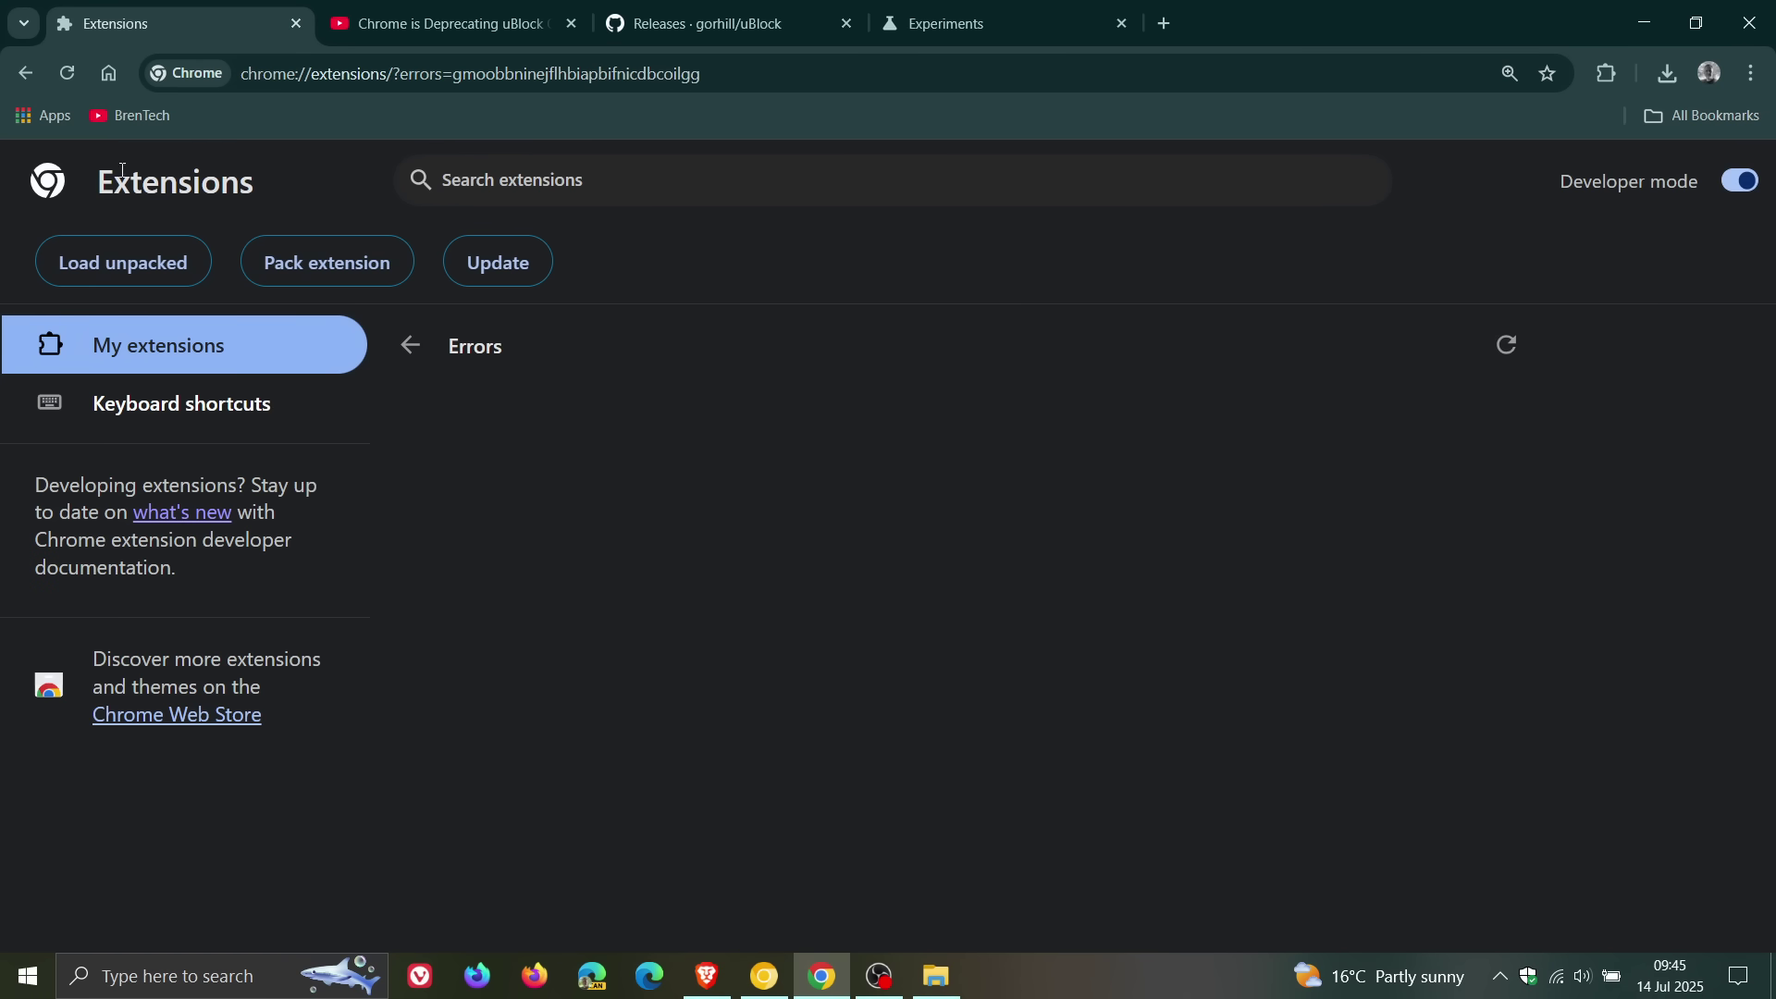
left_click(411, 348)
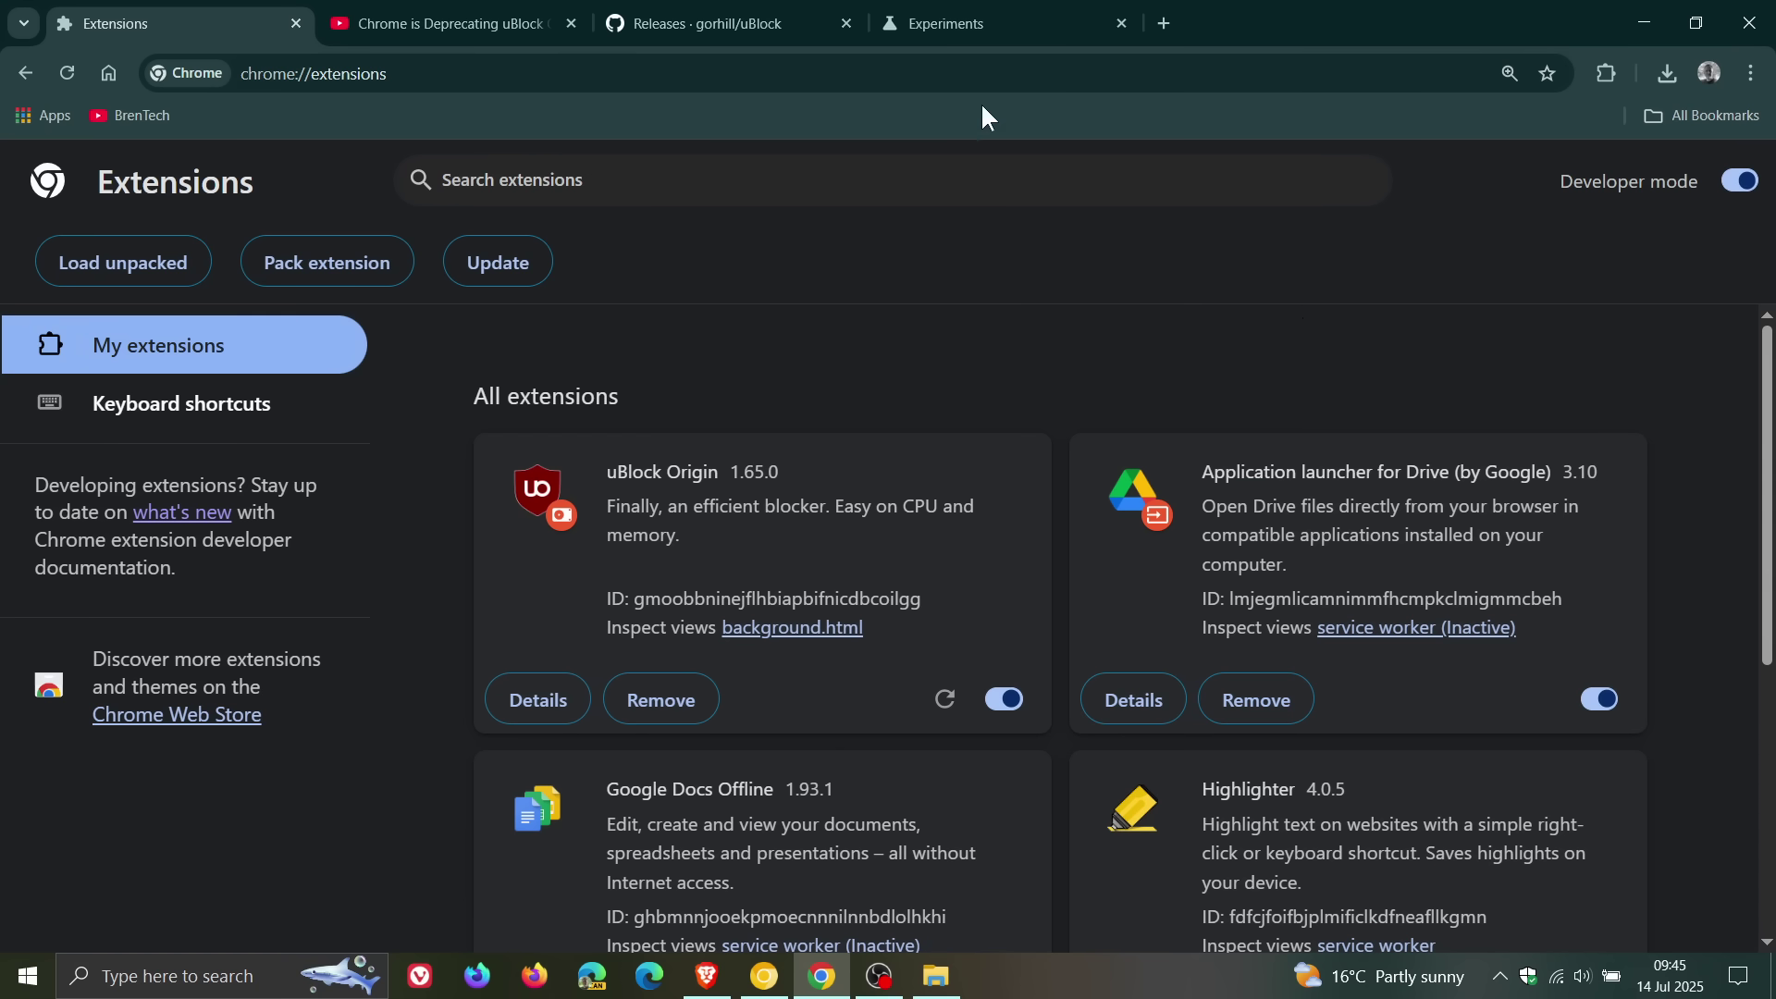
View the top of the Experiments flags page, then switch to Chrome Canary's Extensions page.
left_click(1003, 23)
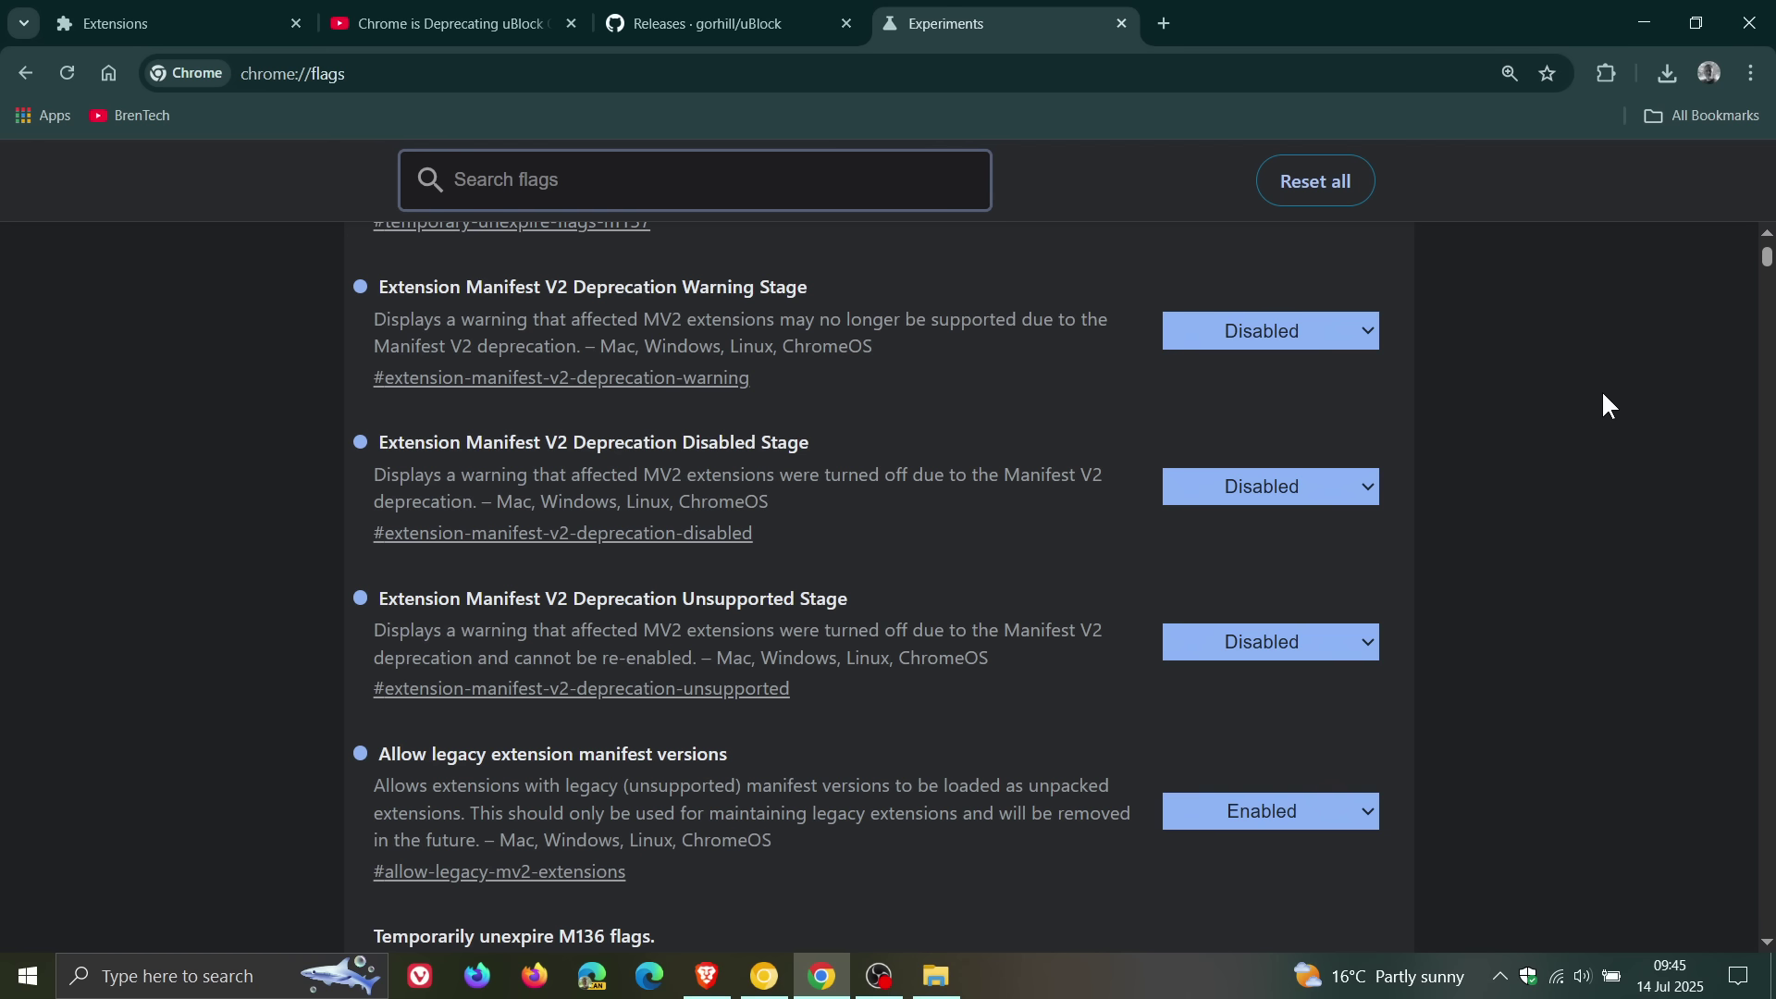
scroll(1602, 393, "up", 4)
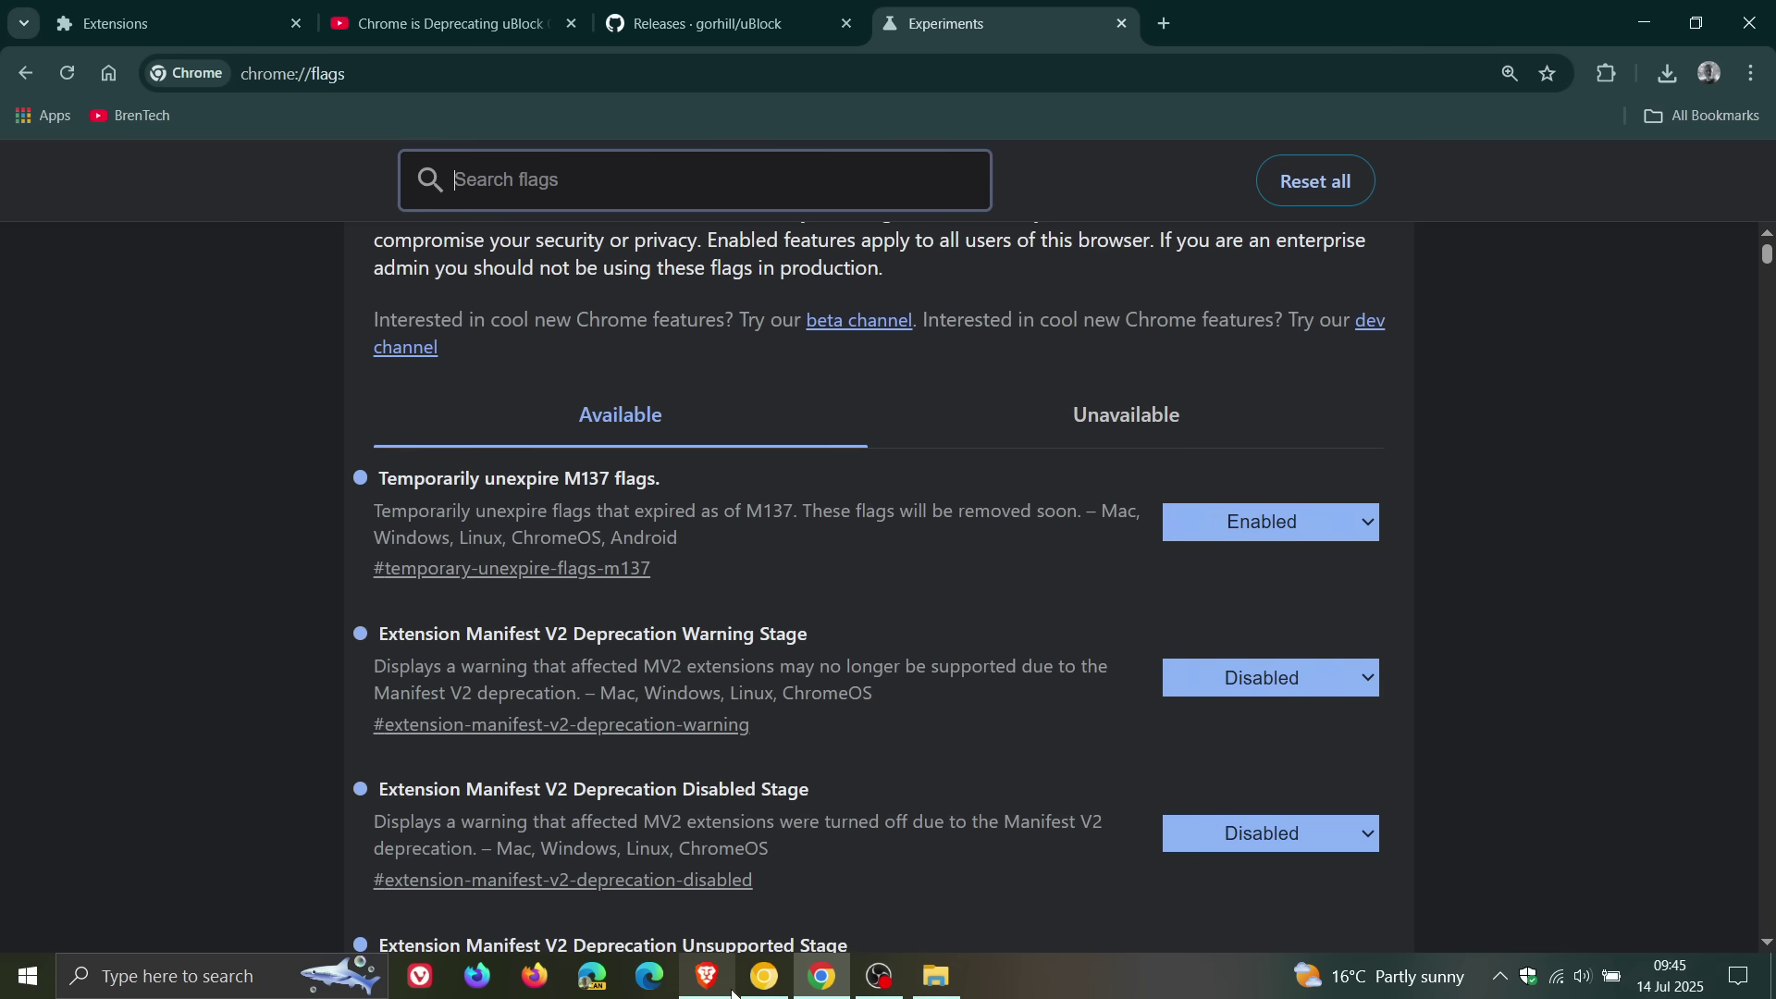
left_click(764, 976)
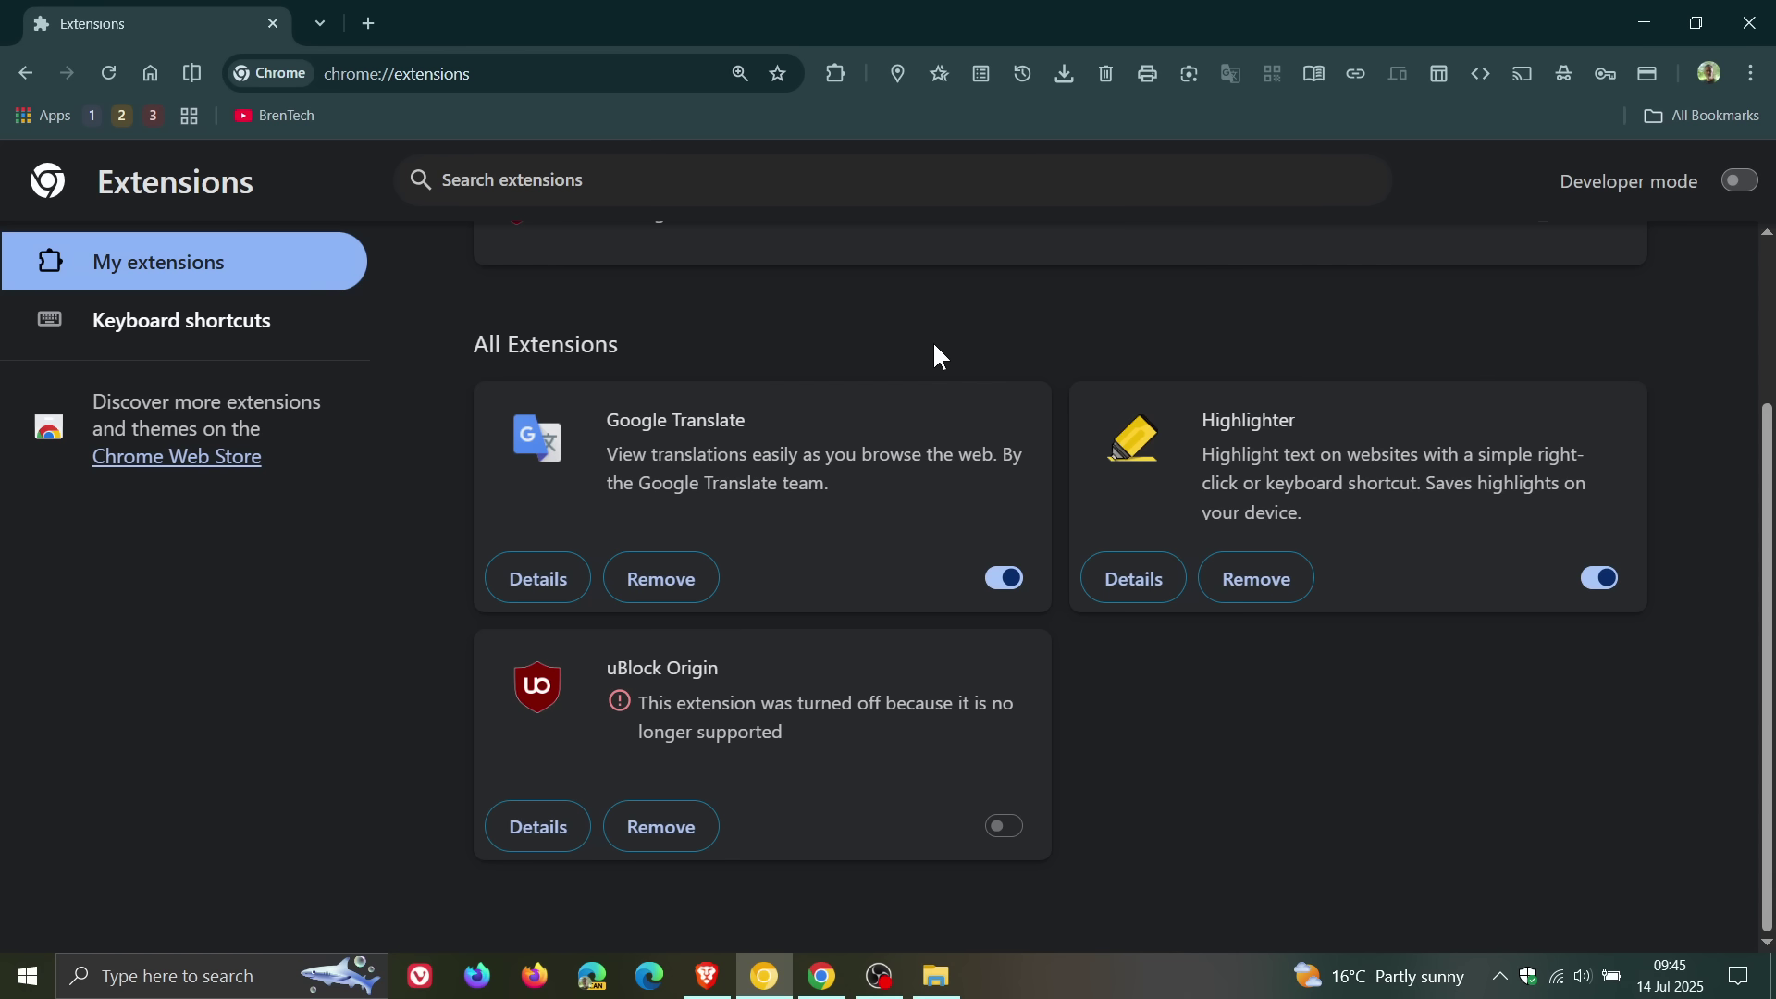
left_click(826, 979)
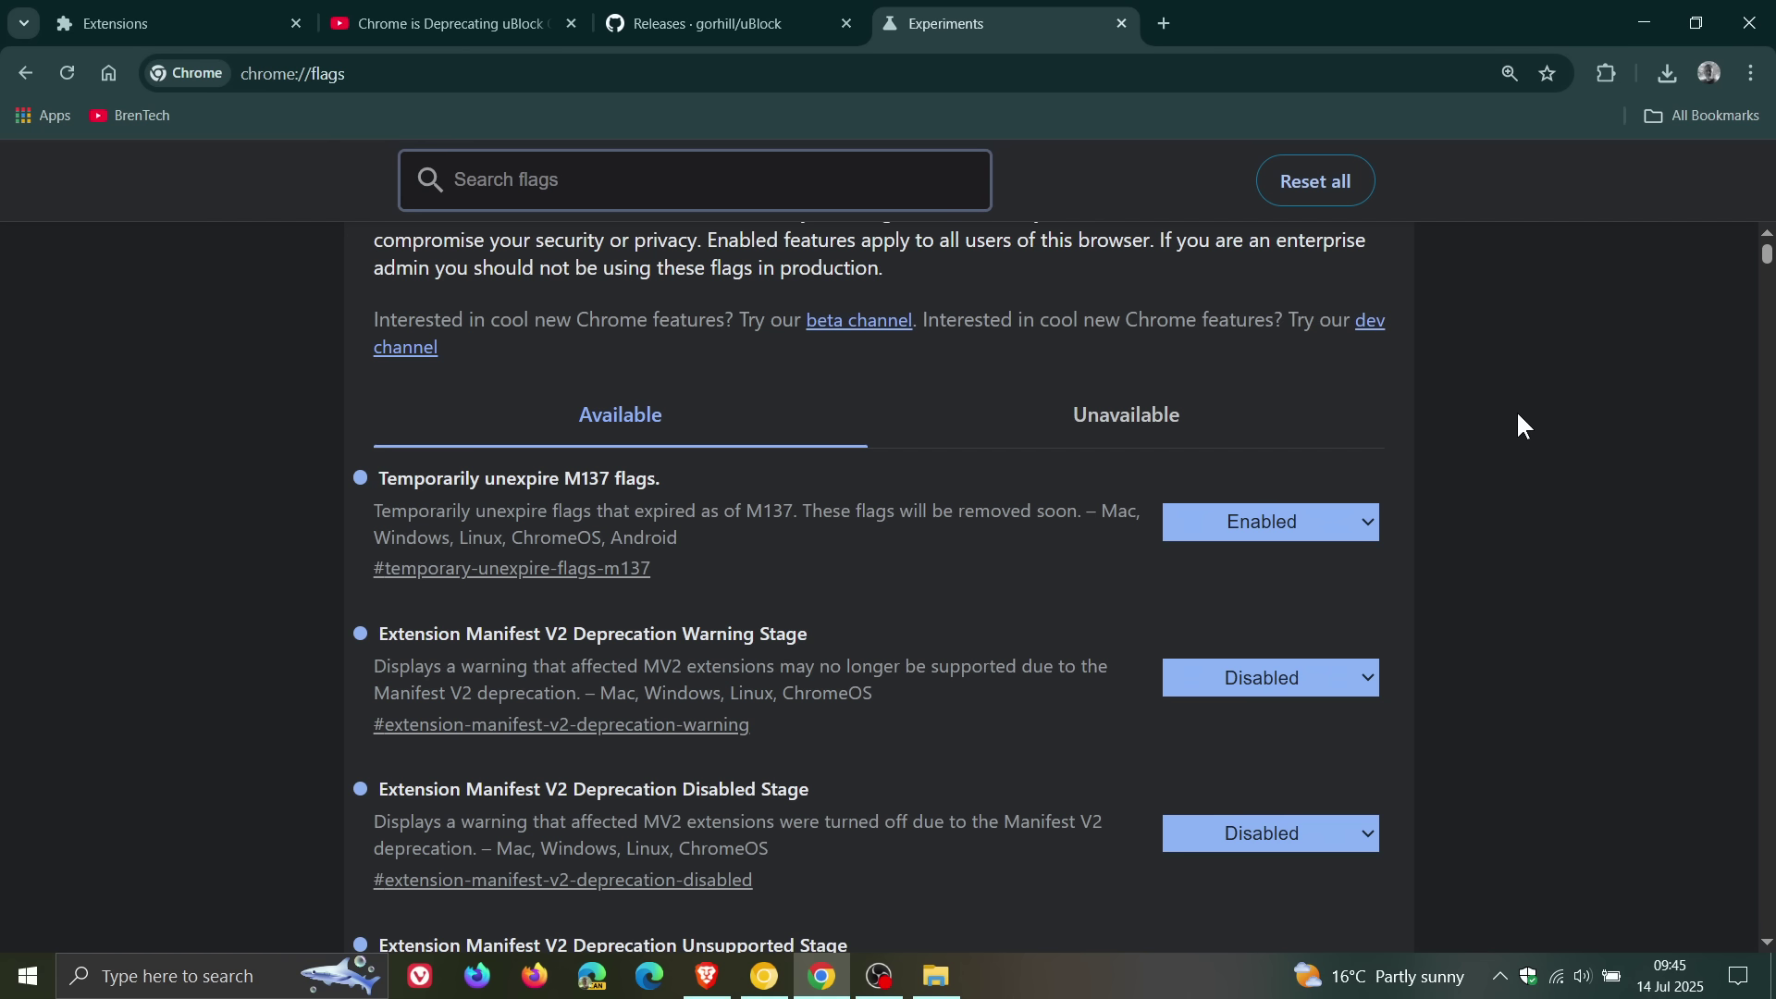
Return to the Extensions page and review the installed extensions.
left_click(208, 25)
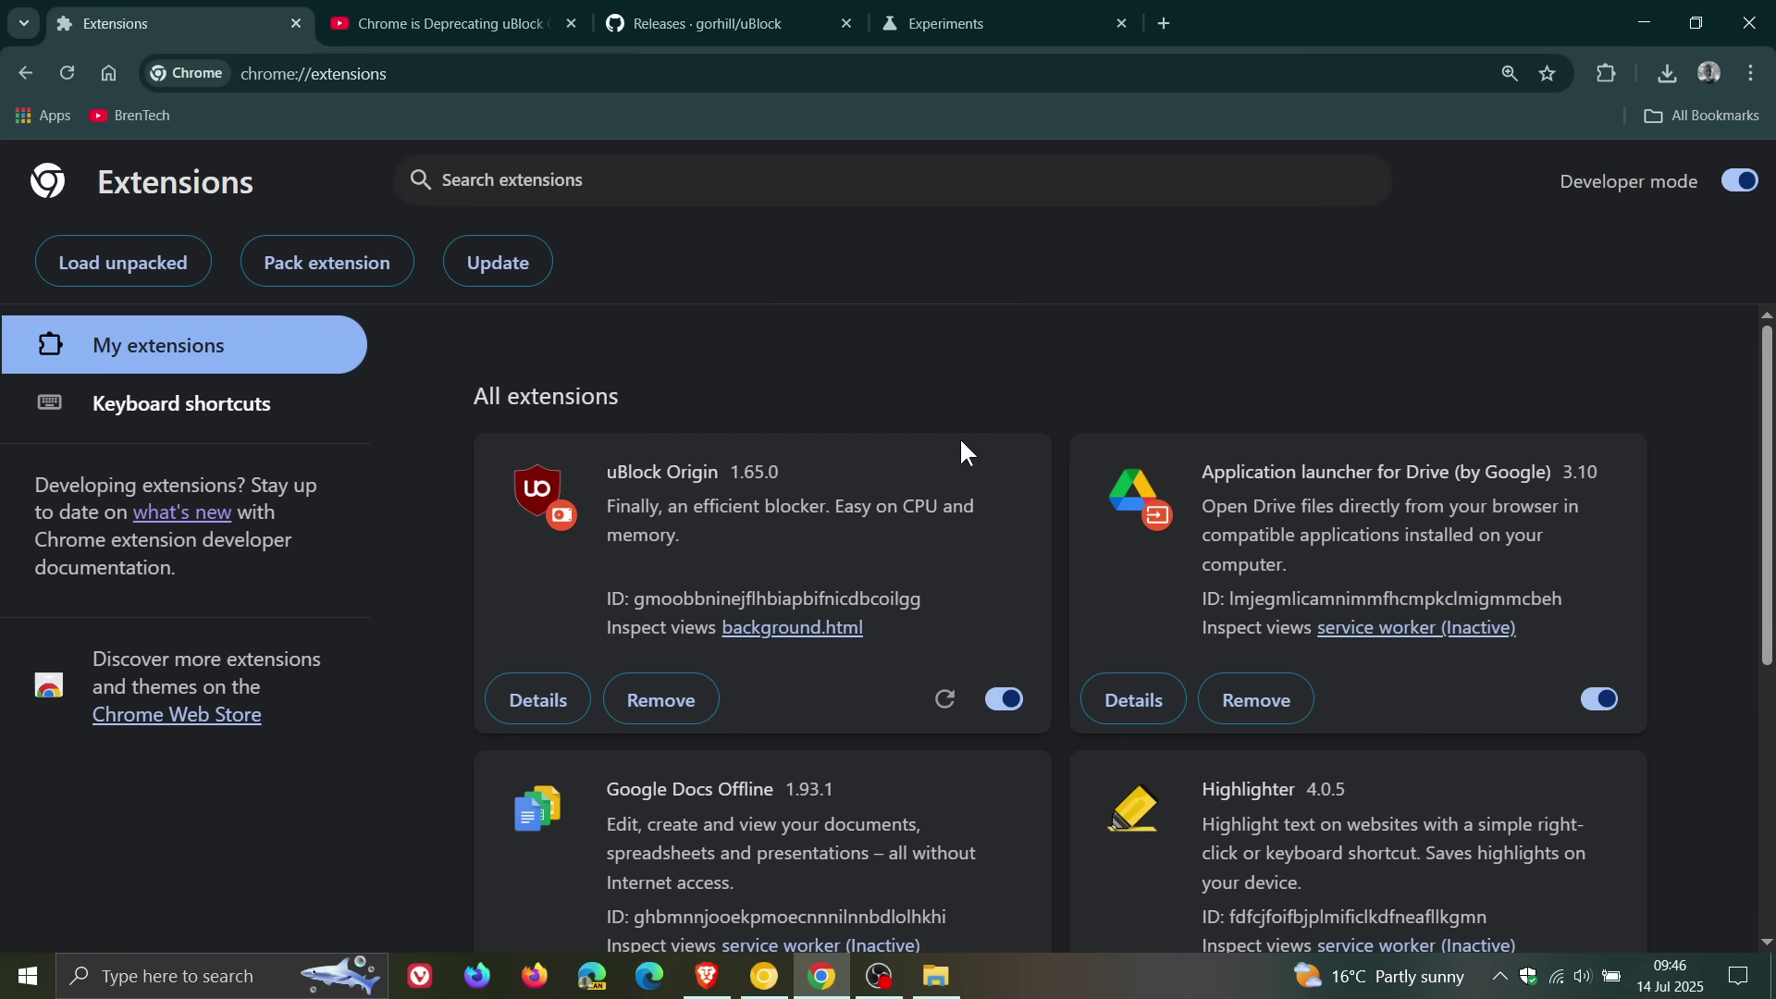
scroll(965, 452, "down", 5)
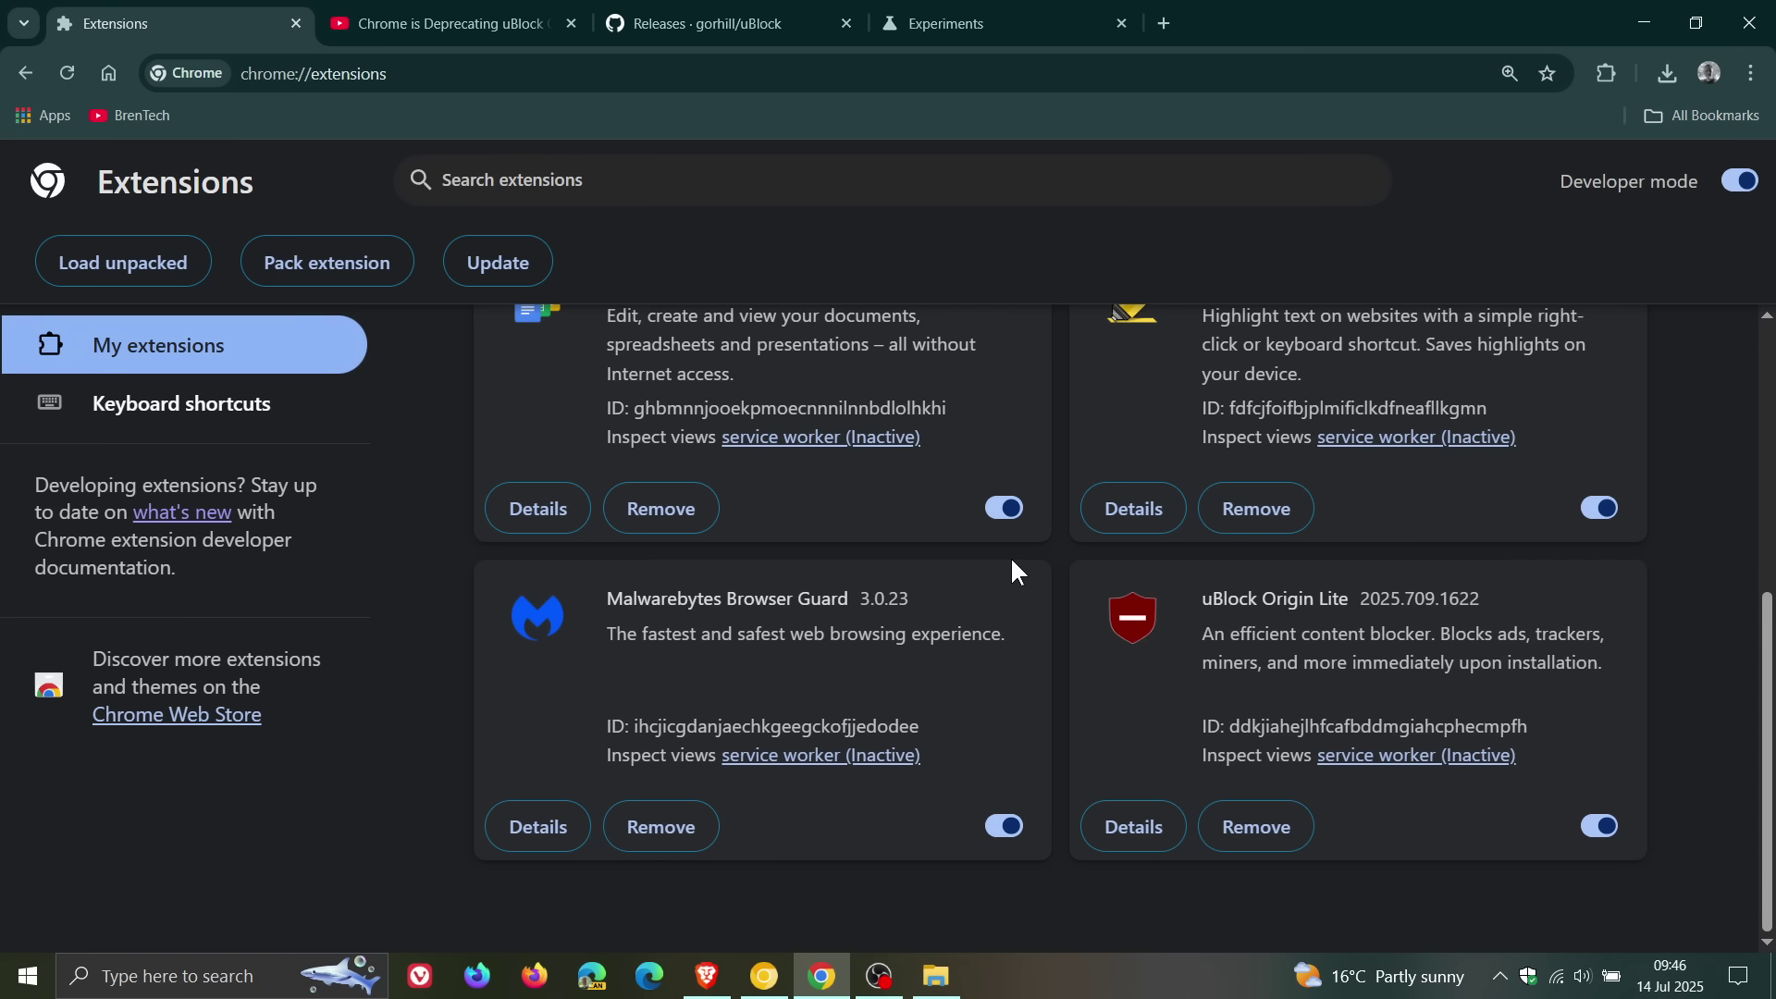
scroll(1012, 566, "up", 5)
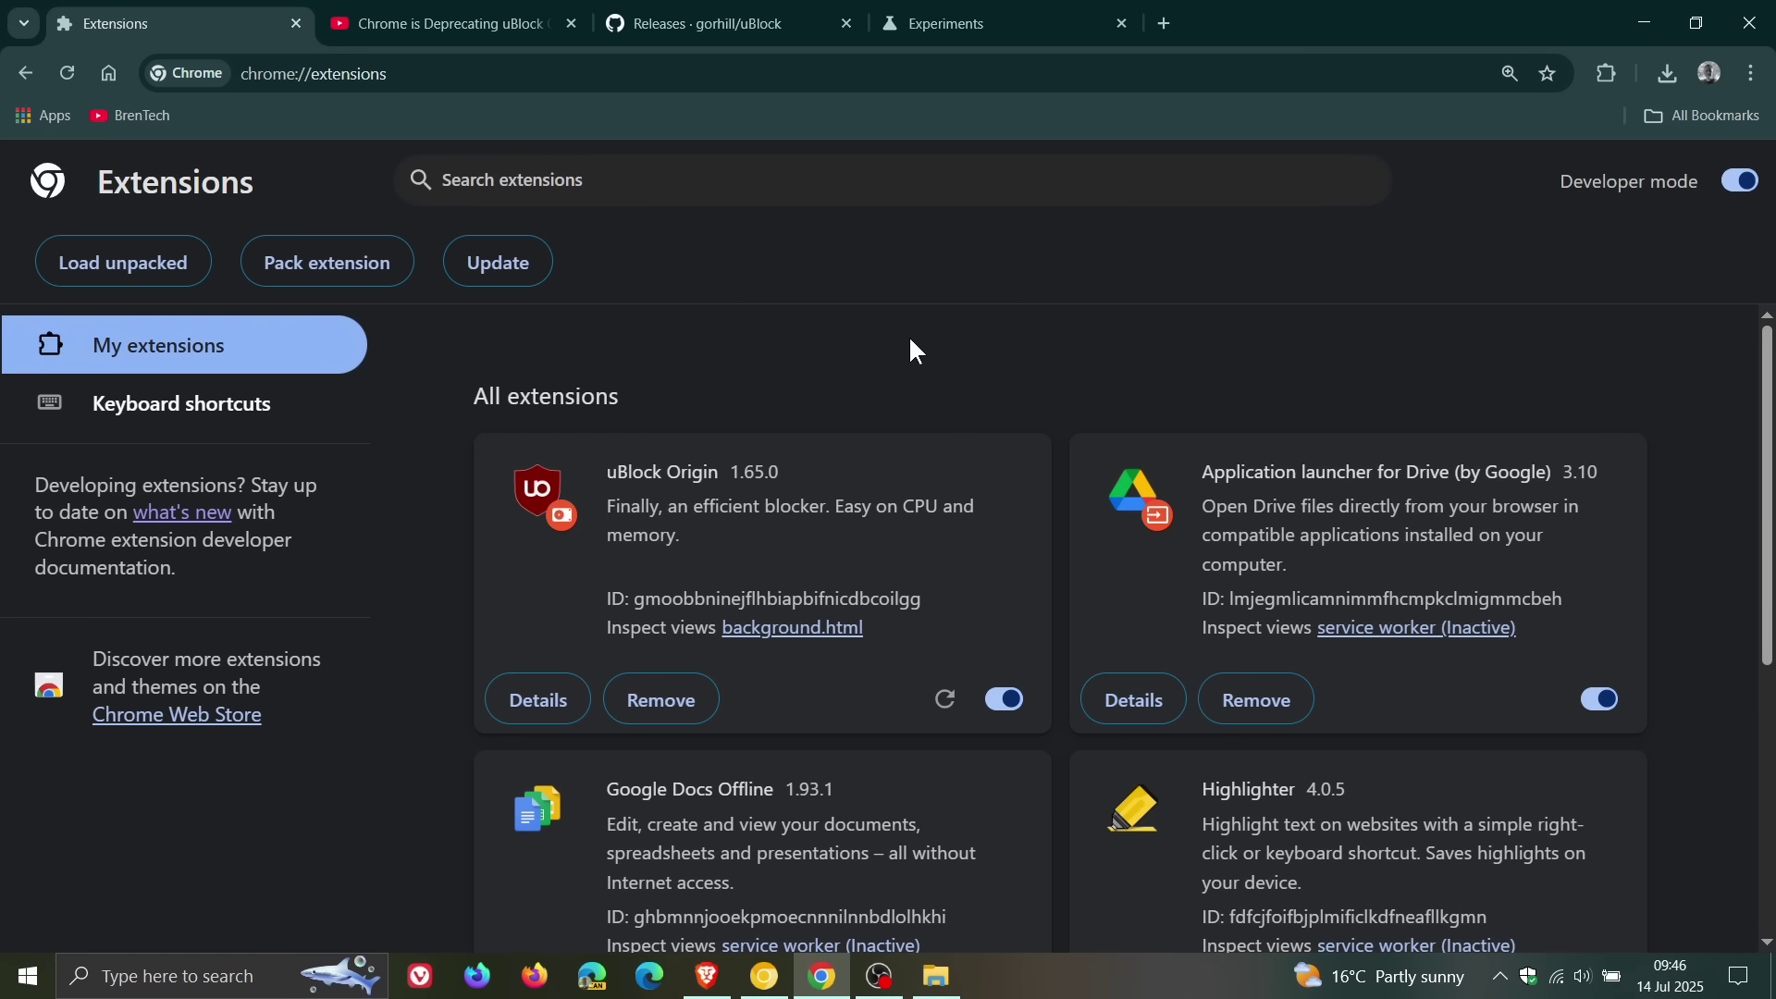
Confirm uBlock Origin's popup opens from the extensions menu, close it, and go Home.
left_click(1607, 74)
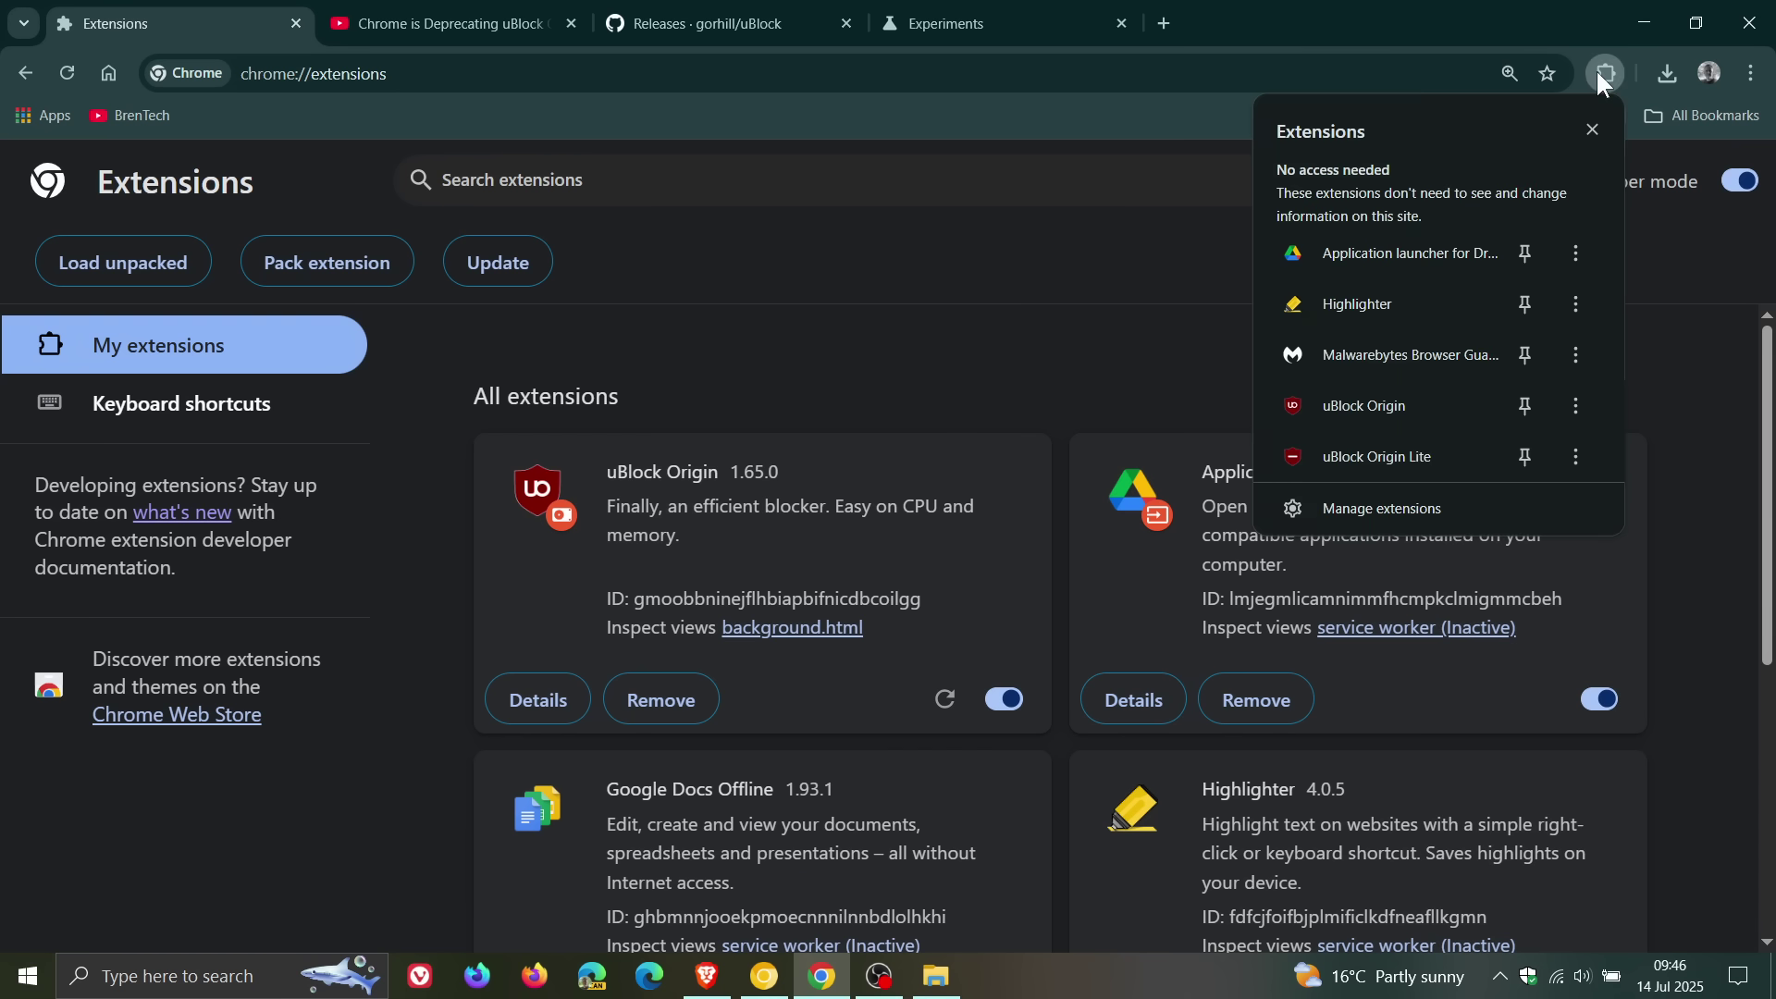
left_click(1377, 405)
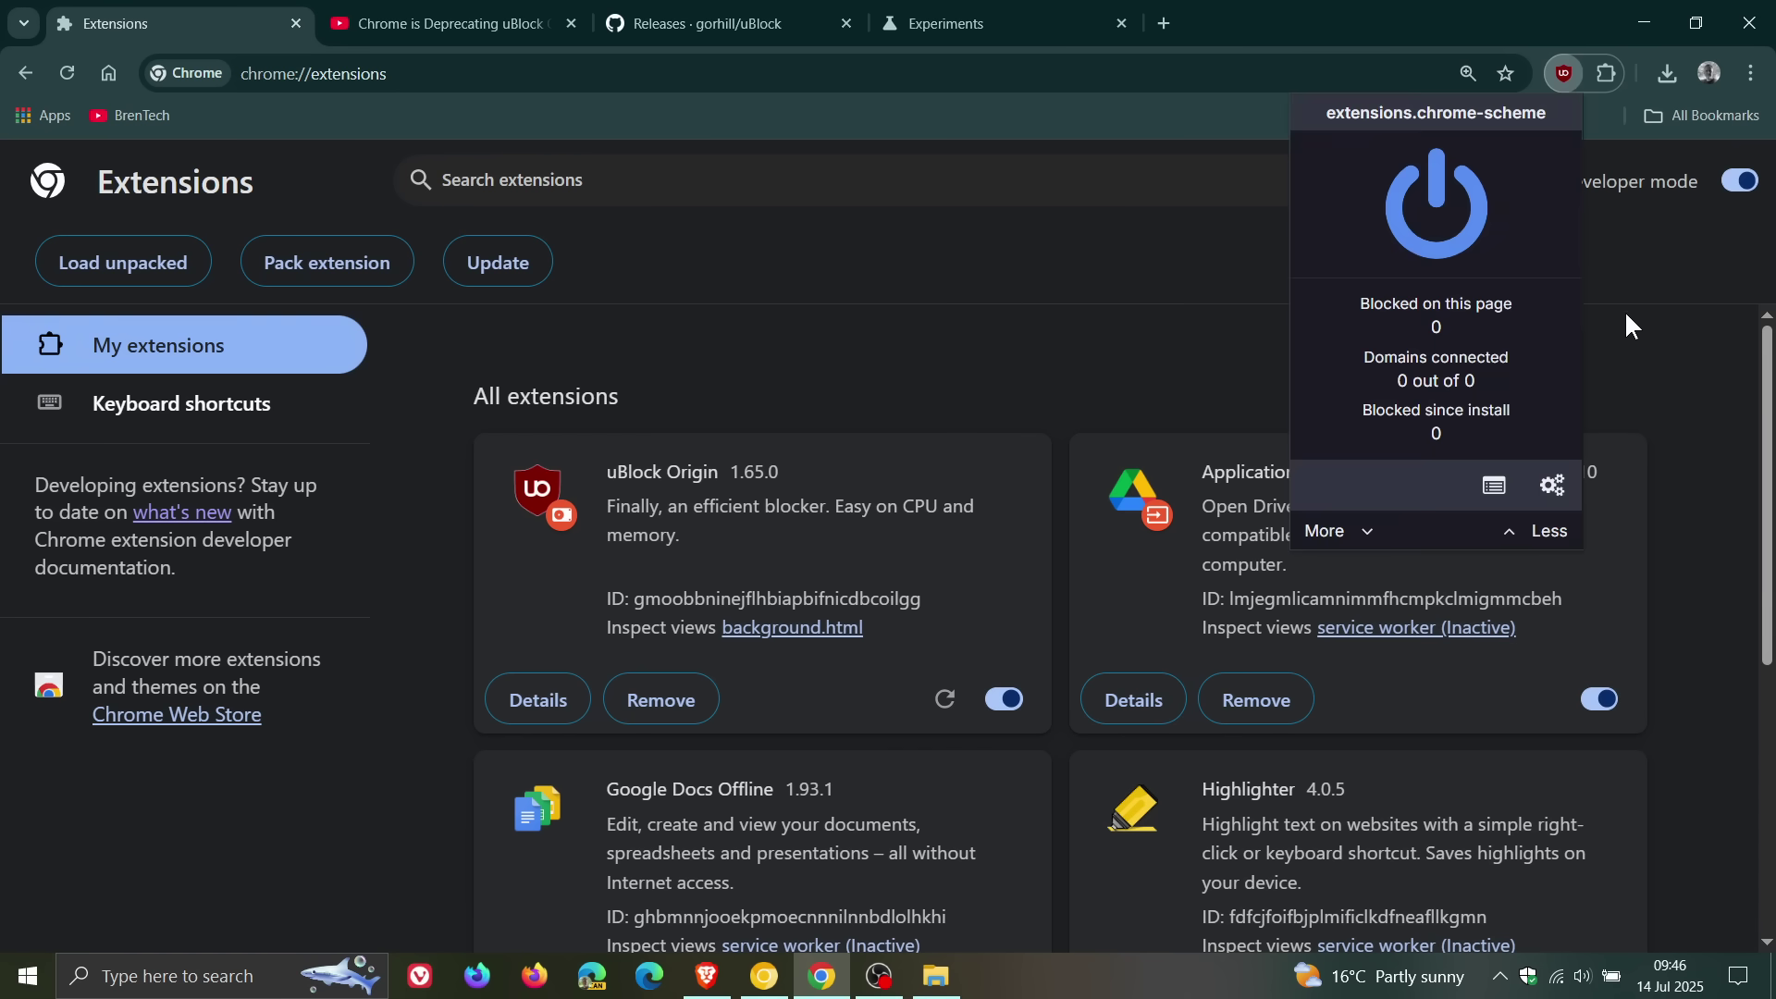
left_click(953, 253)
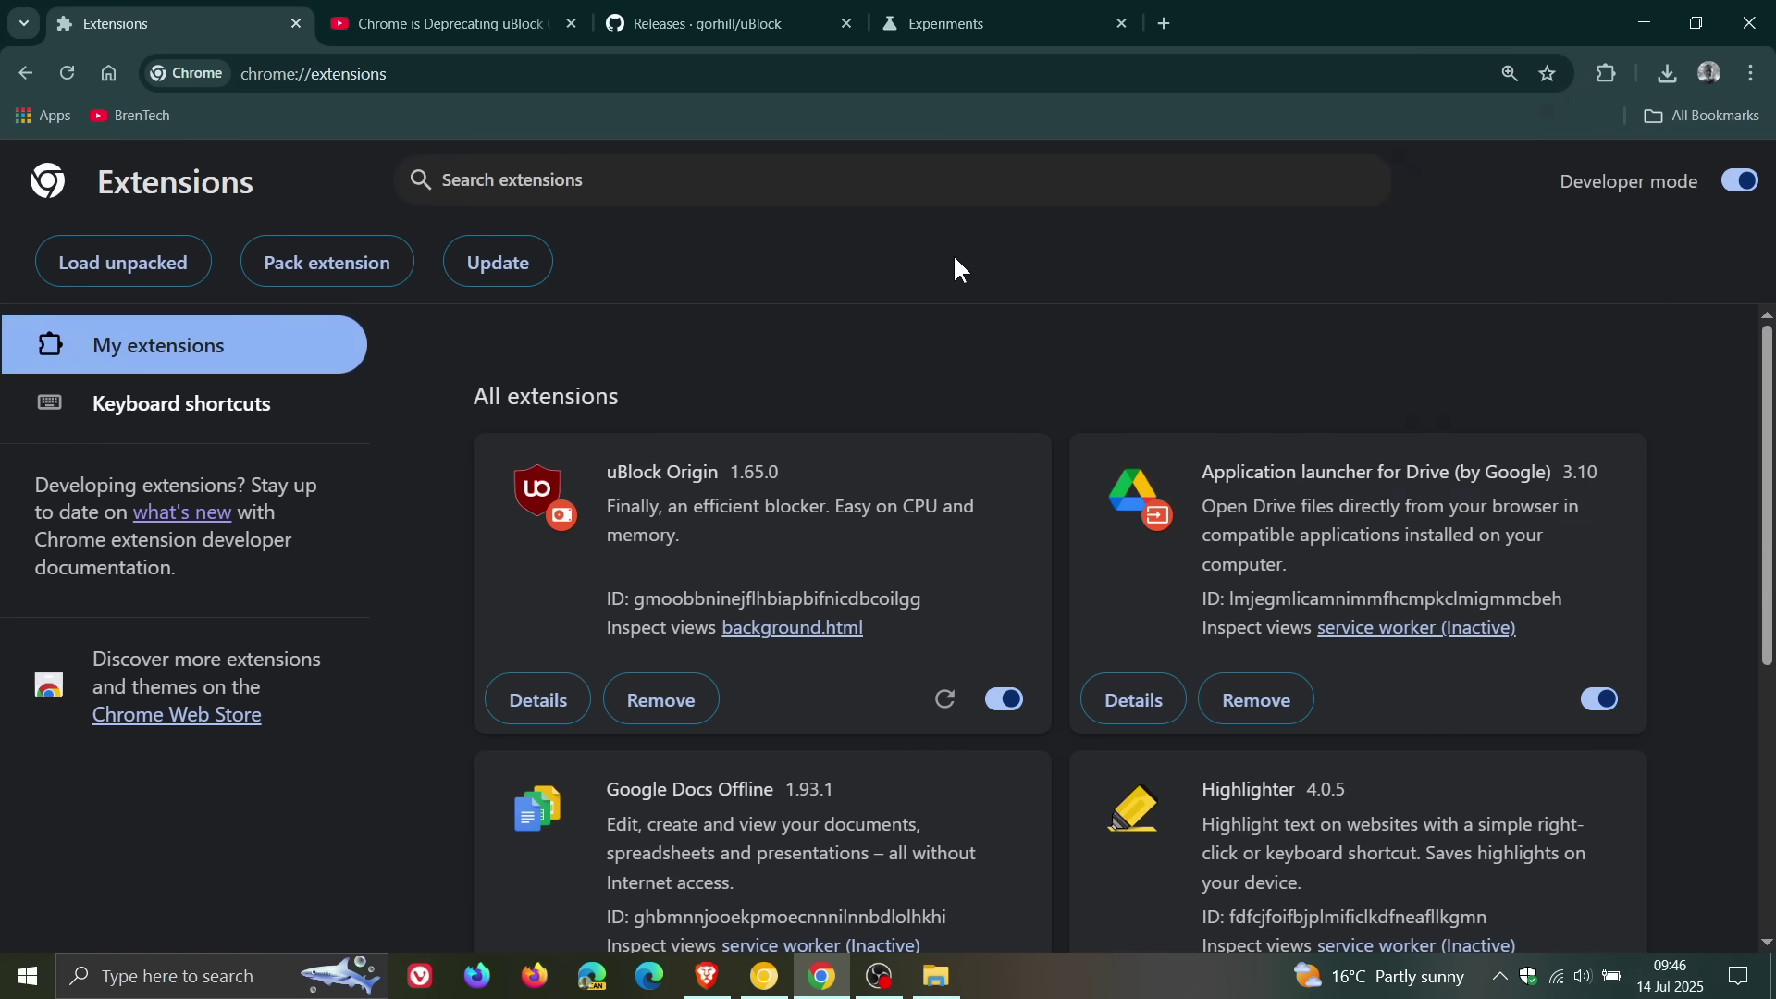
left_click(99, 71)
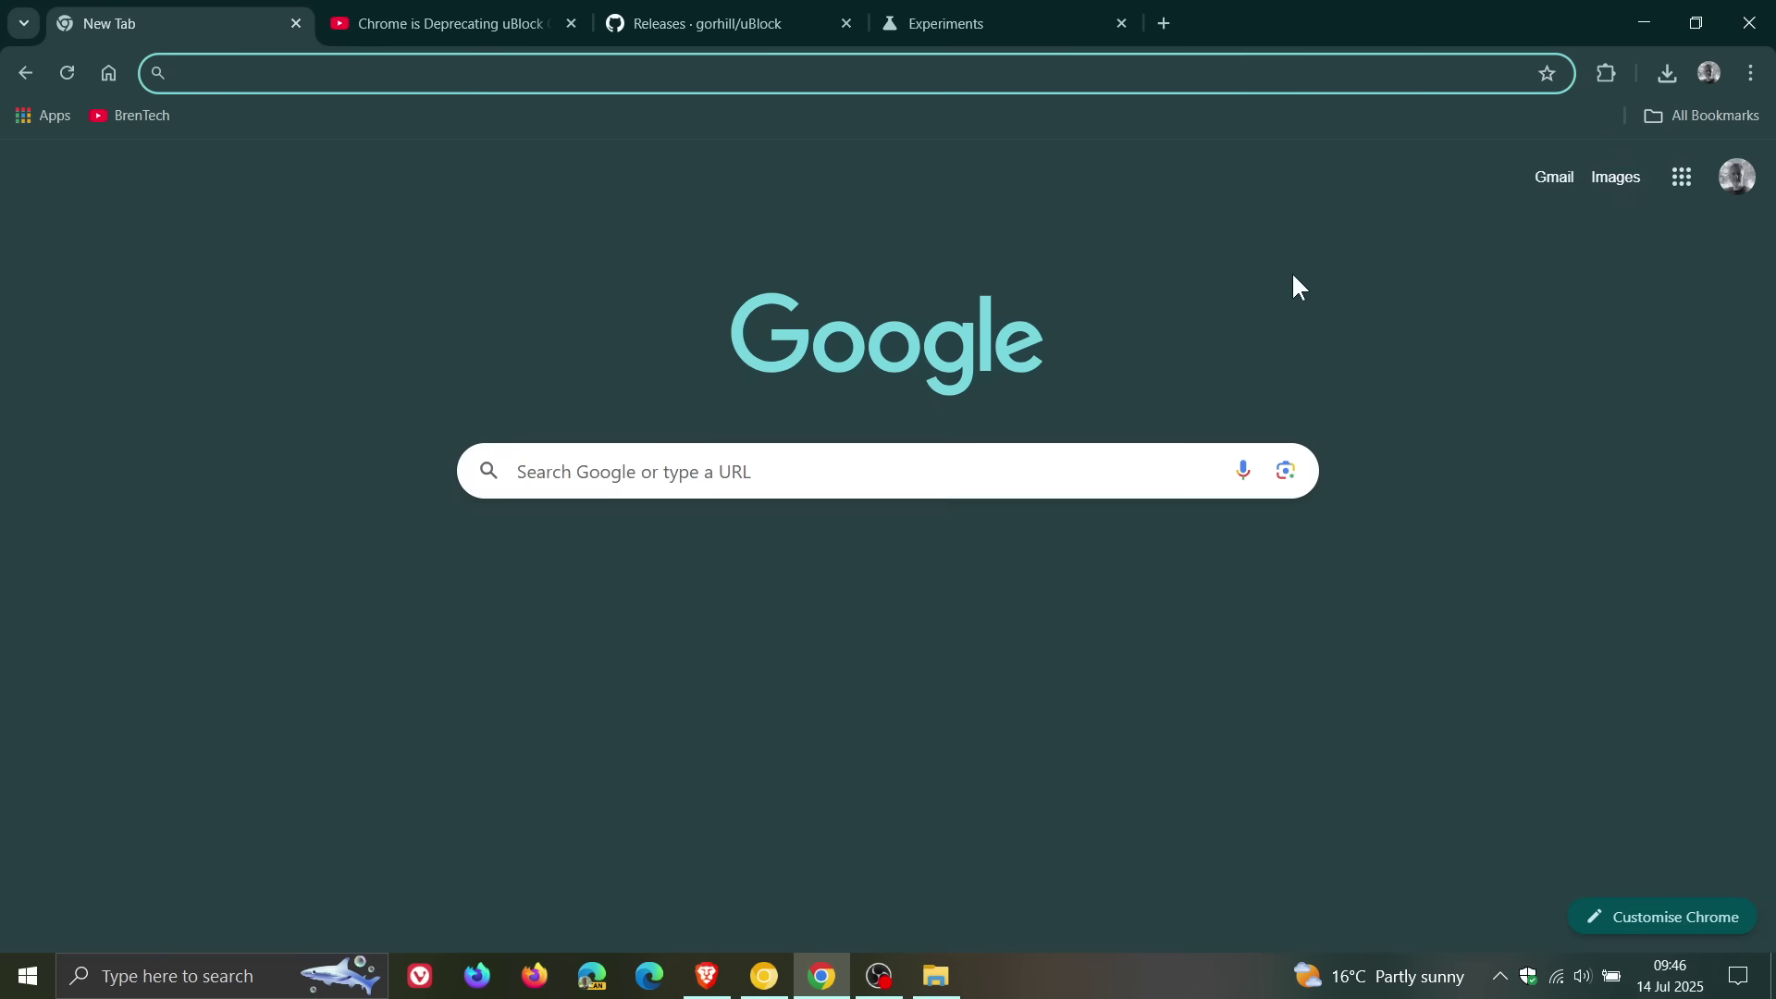